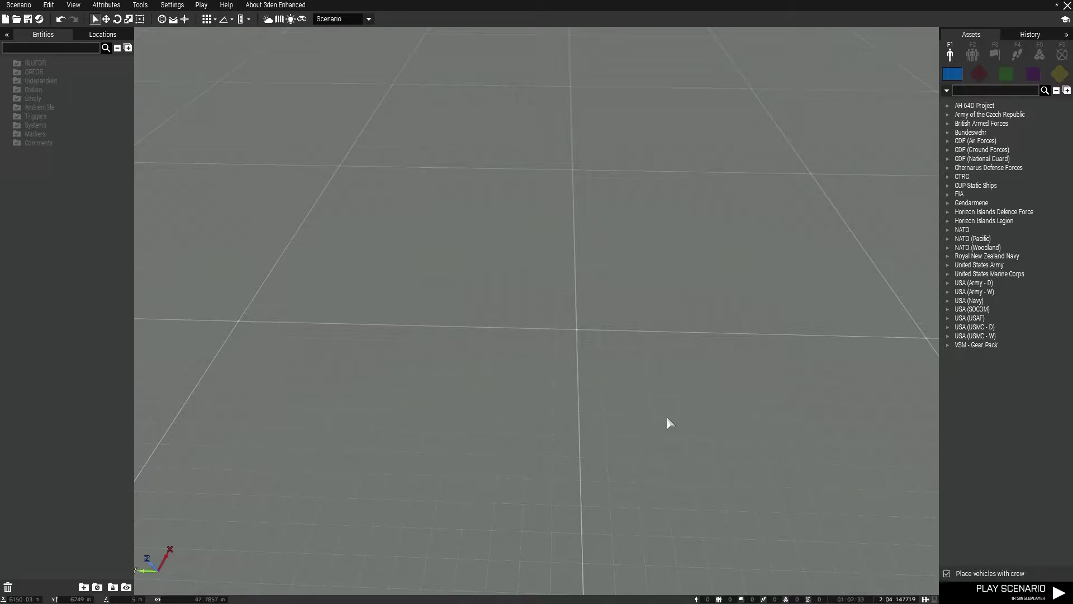
# Place a Crew soldier from USA (Army - D) Infantry on the terrain.
pyautogui.moveTo(666, 417); pyautogui.dragTo(600, 386, button='right')
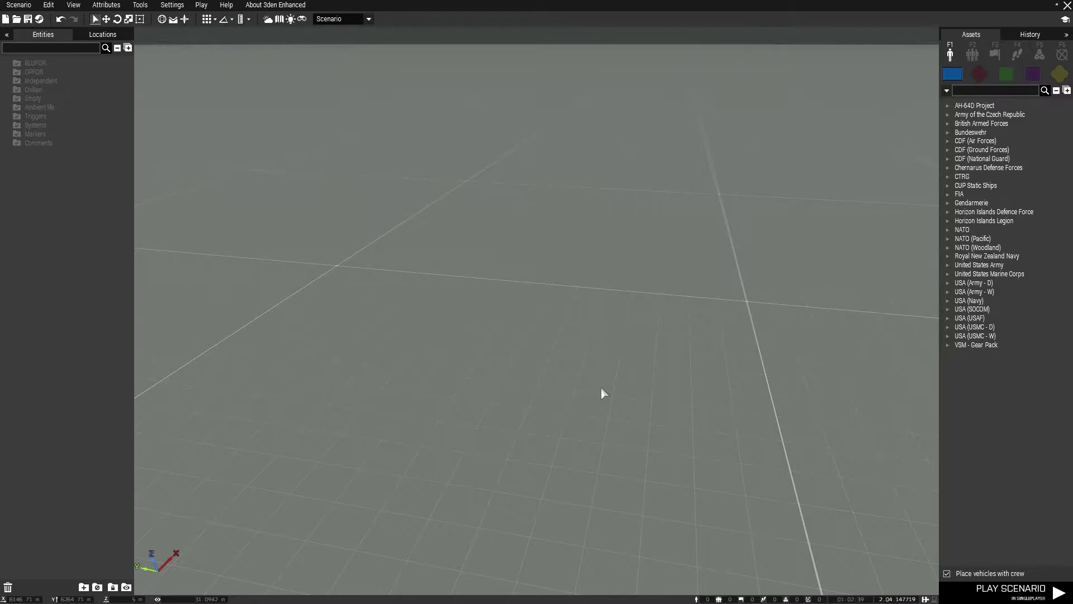
pyautogui.moveTo(601, 386); pyautogui.dragTo(612, 394, button='right')
pyautogui.click(948, 283)
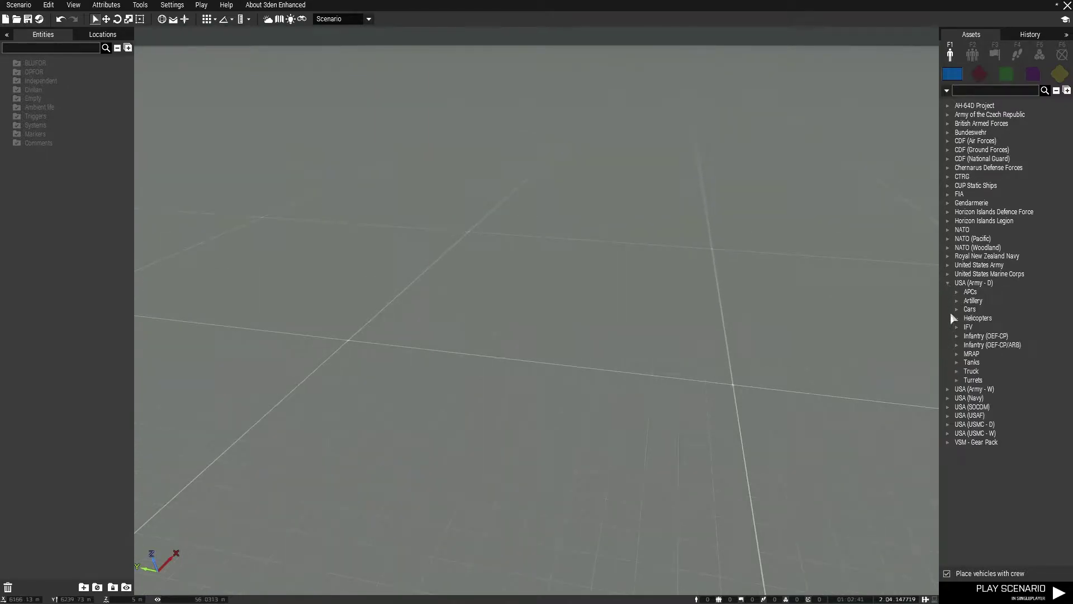
pyautogui.click(956, 336)
pyautogui.moveTo(1009, 380)
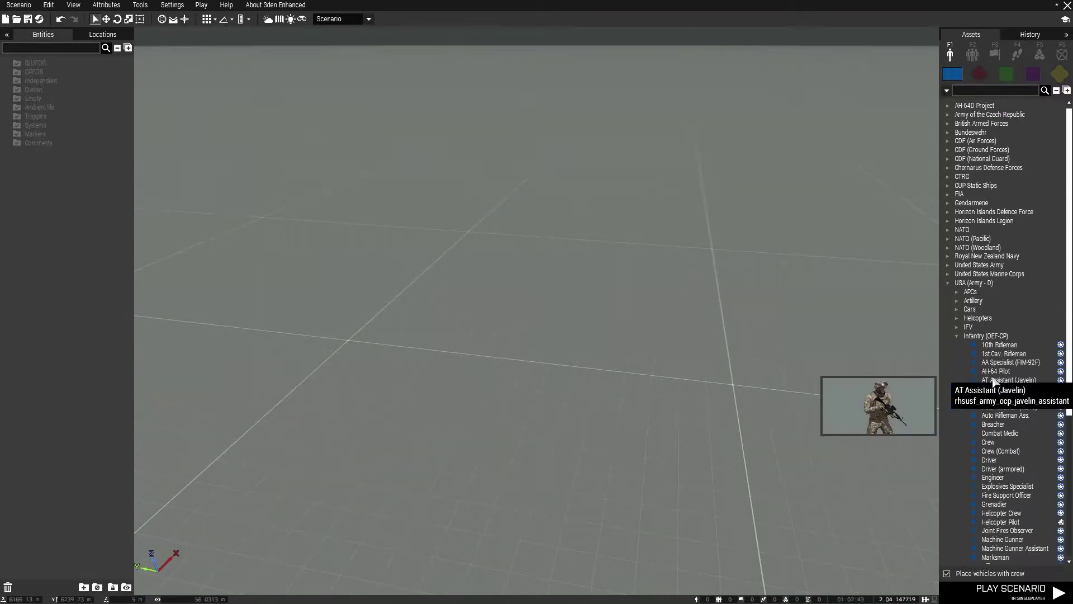
pyautogui.click(1006, 389)
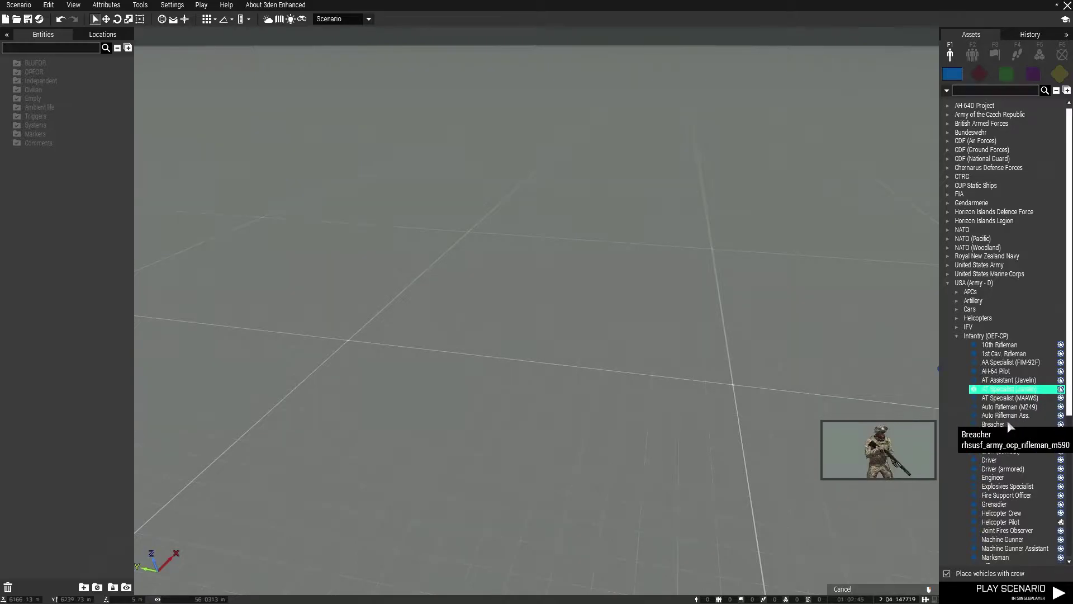
pyautogui.click(991, 443)
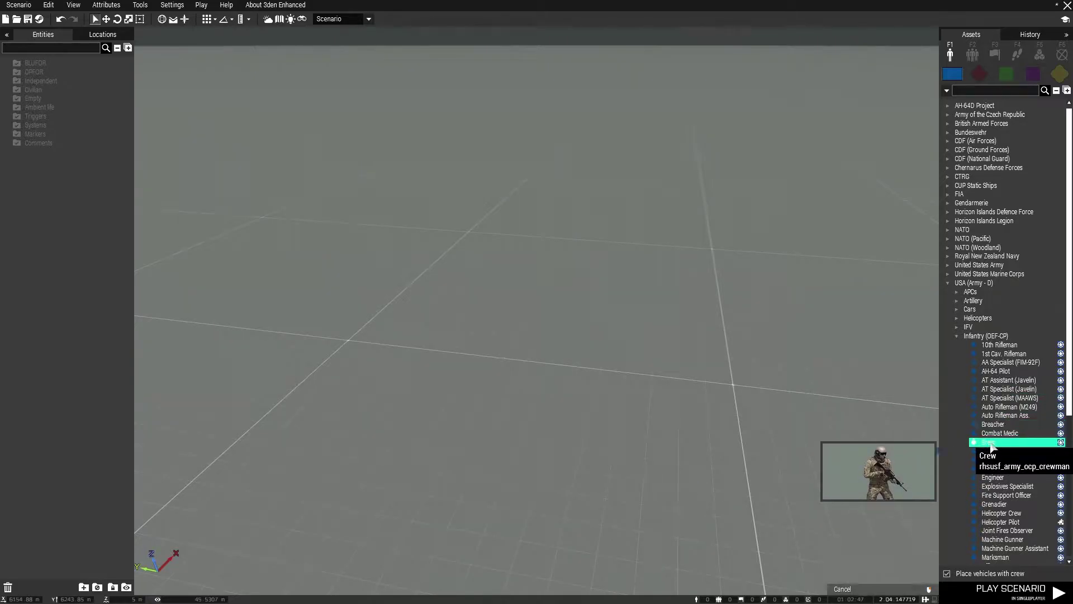
pyautogui.moveTo(991, 445); pyautogui.dragTo(516, 447)
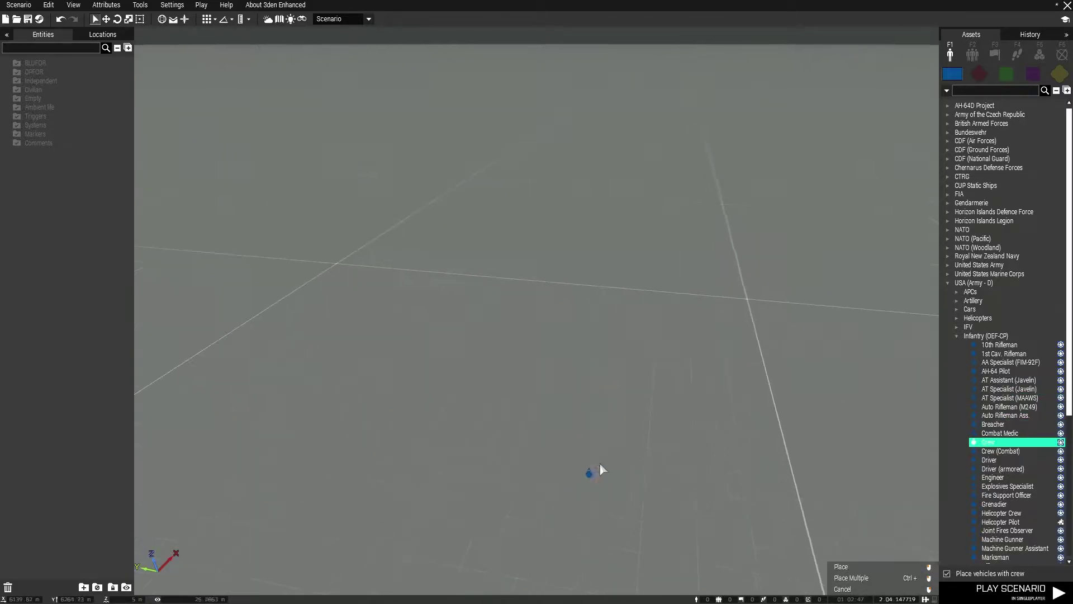
pyautogui.click(516, 446)
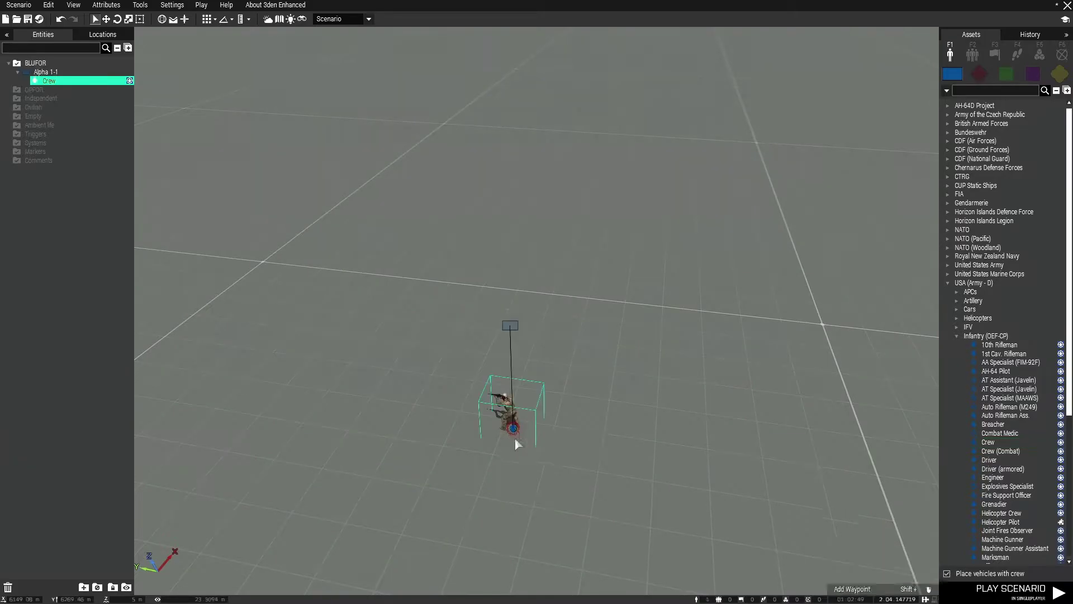
# Place a 10x10x10 m trigger above the Crew soldier.
pyautogui.click(786, 244)
pyautogui.click(996, 54)
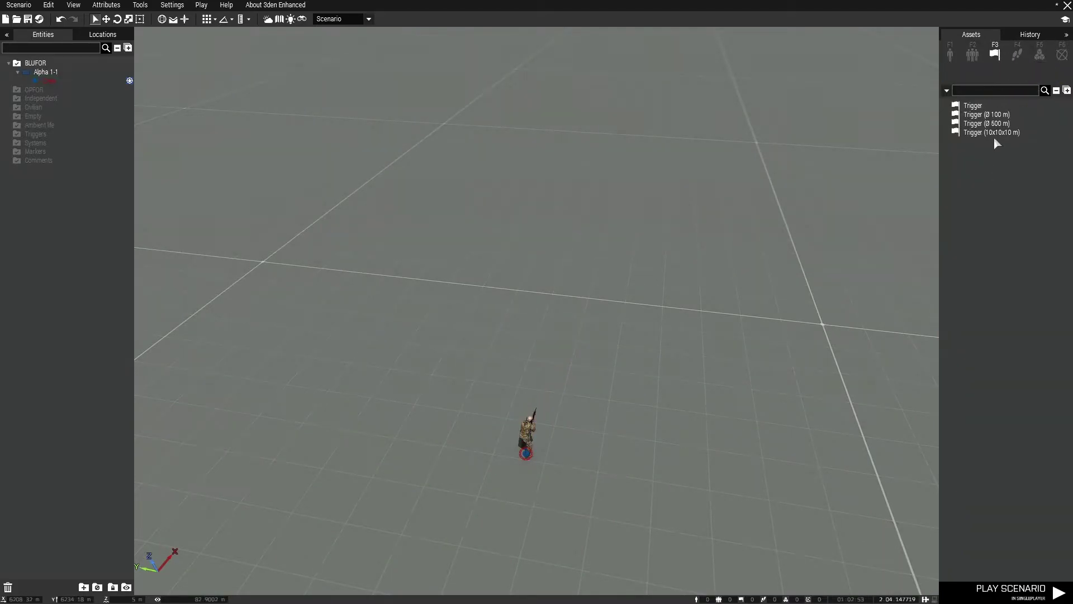
pyautogui.moveTo(991, 133); pyautogui.dragTo(577, 286)
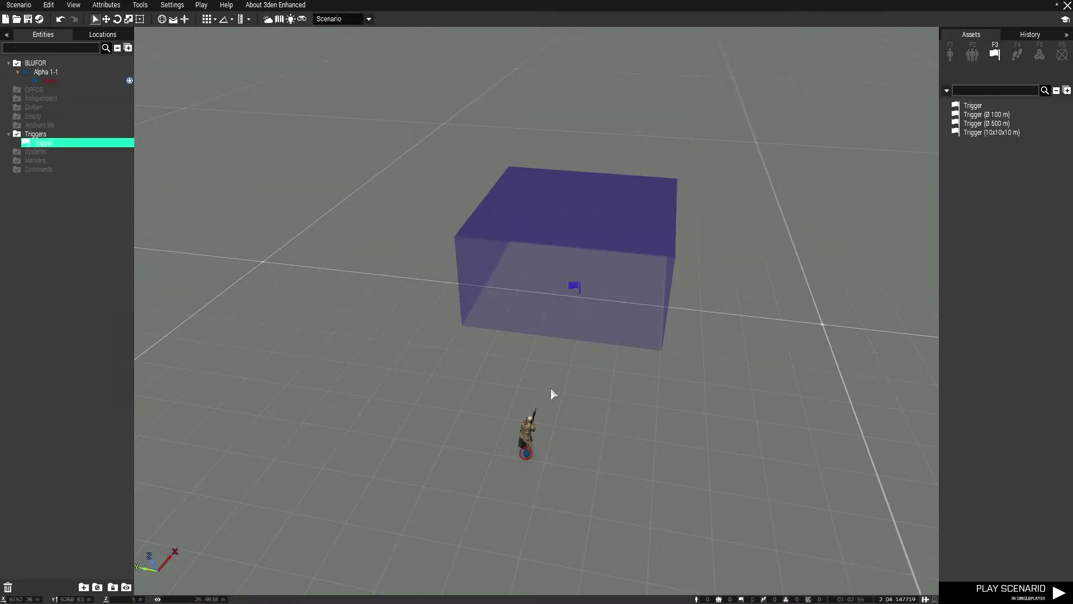
pyautogui.moveTo(551, 392)
pyautogui.mouseDown(button='right')
pyautogui.moveTo(703, 404)
pyautogui.moveTo(687, 419)
pyautogui.mouseUp(button='right')
# Place a Show / Hide module from Object Modifiers beside the trigger.
pyautogui.click(1040, 55)
pyautogui.click(975, 246)
pyautogui.click(989, 354)
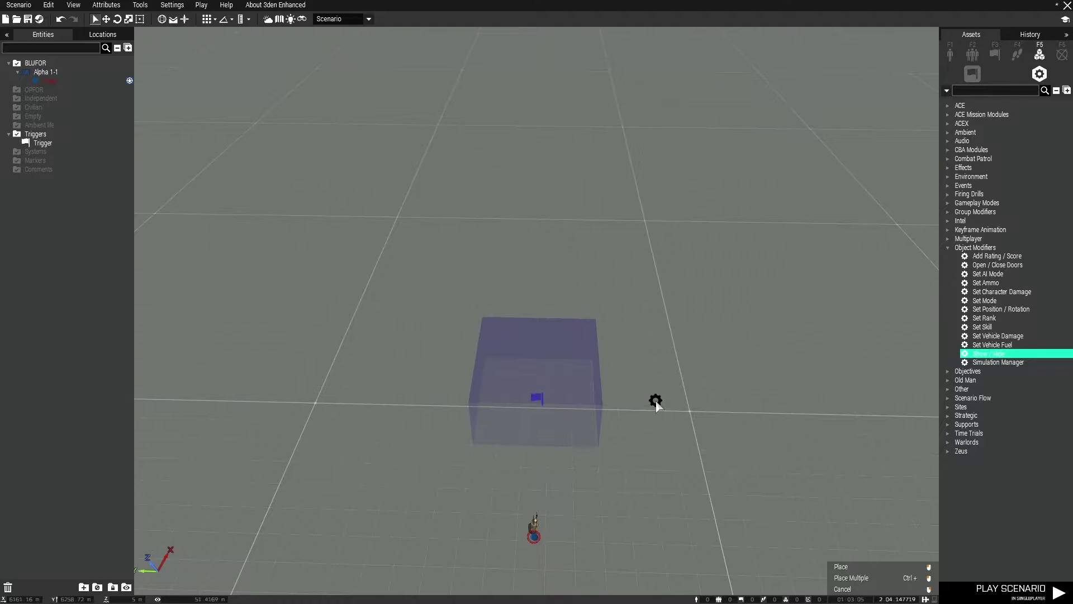
pyautogui.moveTo(671, 392)
pyautogui.mouseDown(button='right')
pyautogui.moveTo(641, 419)
pyautogui.moveTo(646, 407)
pyautogui.mouseUp(button='right')
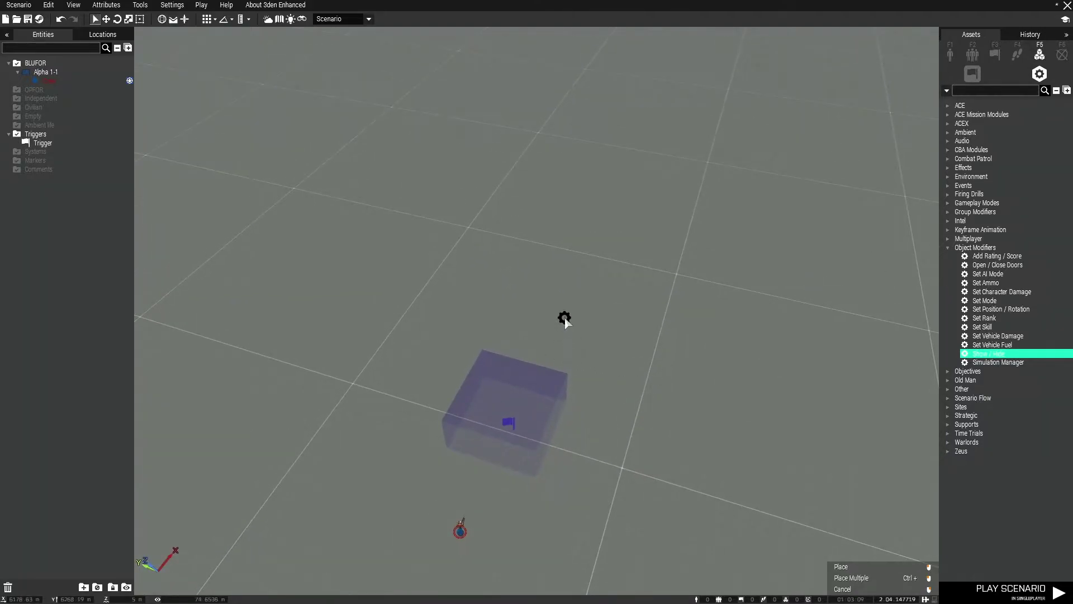
pyautogui.click(563, 317)
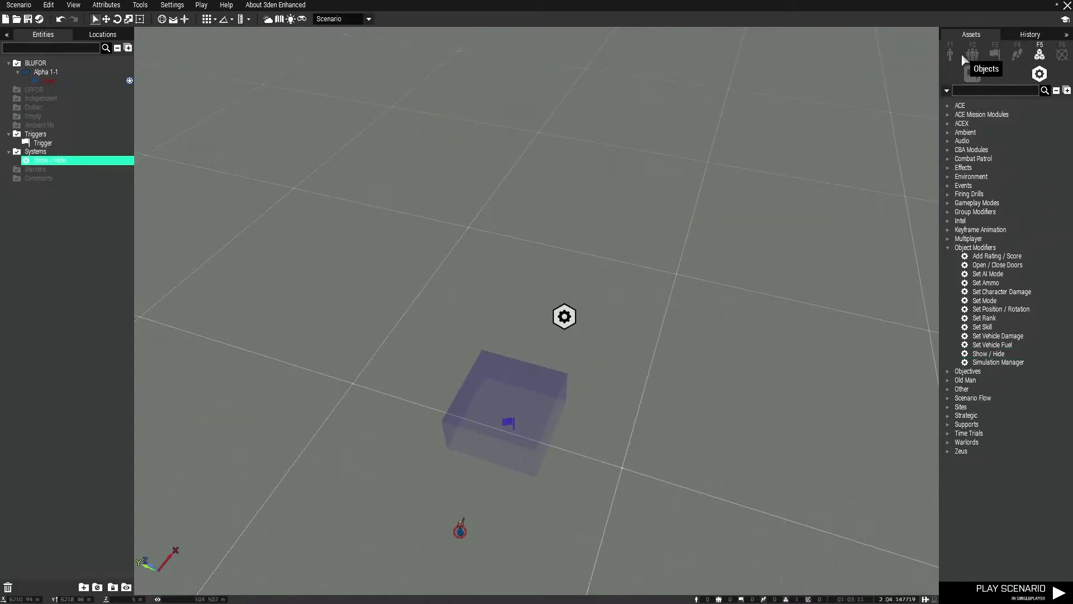
# Place a Cement Works (Brick) building from Structures (Livonia) > Industrial.
pyautogui.click(950, 54)
pyautogui.click(957, 335)
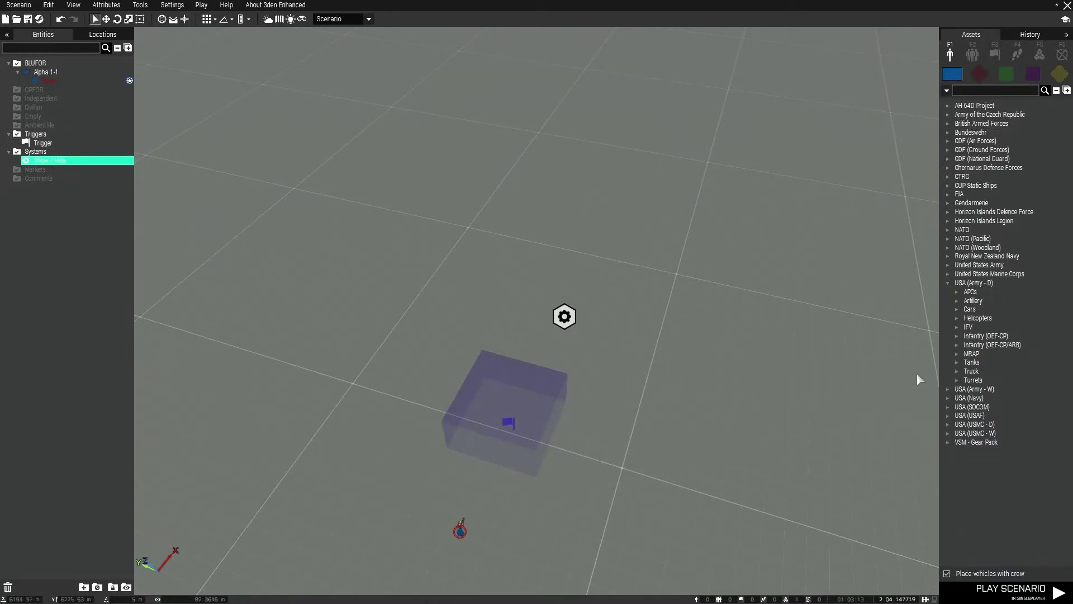
pyautogui.click(1060, 76)
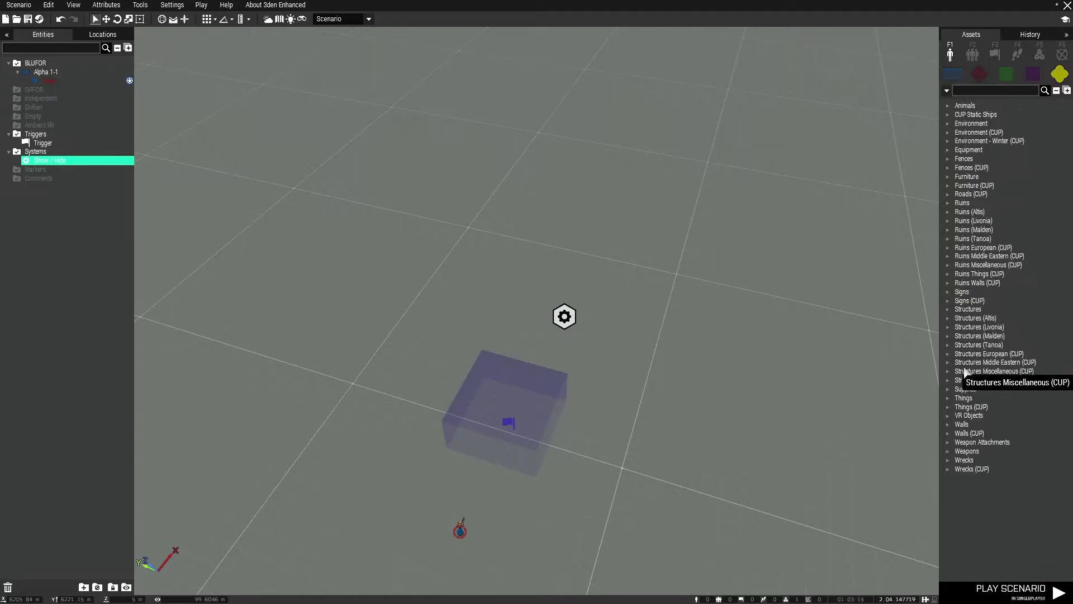
pyautogui.click(948, 327)
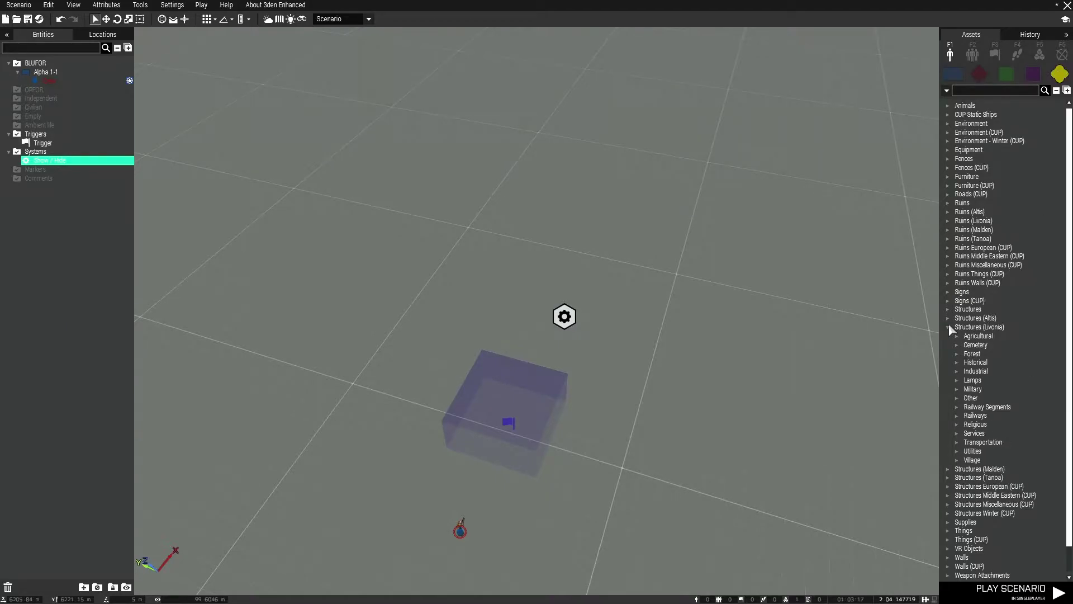
pyautogui.click(956, 363)
pyautogui.click(957, 363)
pyautogui.click(1006, 380)
pyautogui.click(737, 360)
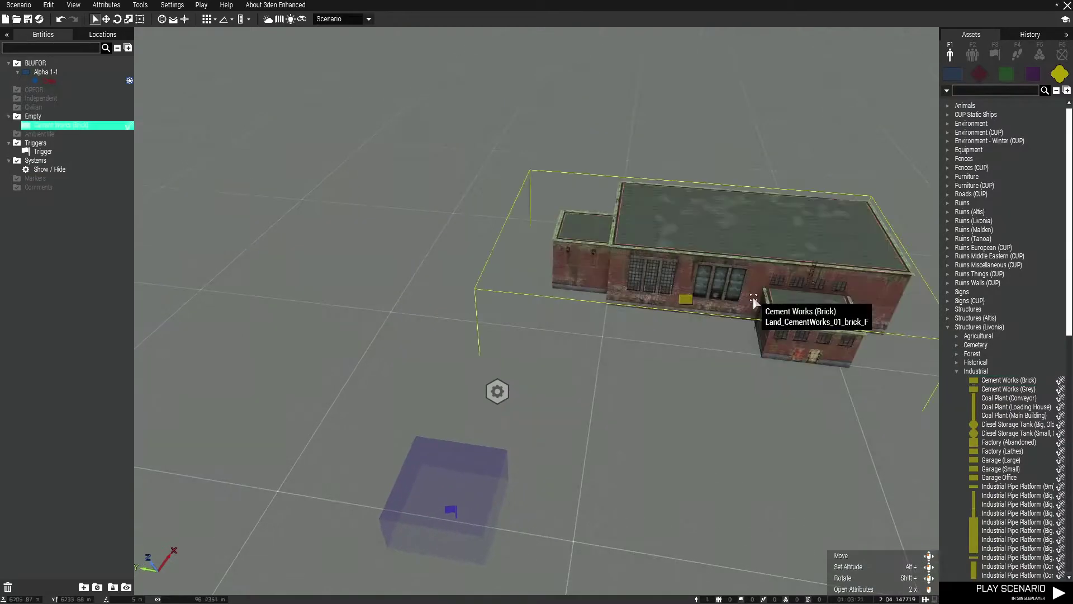
pyautogui.moveTo(664, 176); pyautogui.dragTo(705, 185)
pyautogui.click(694, 282)
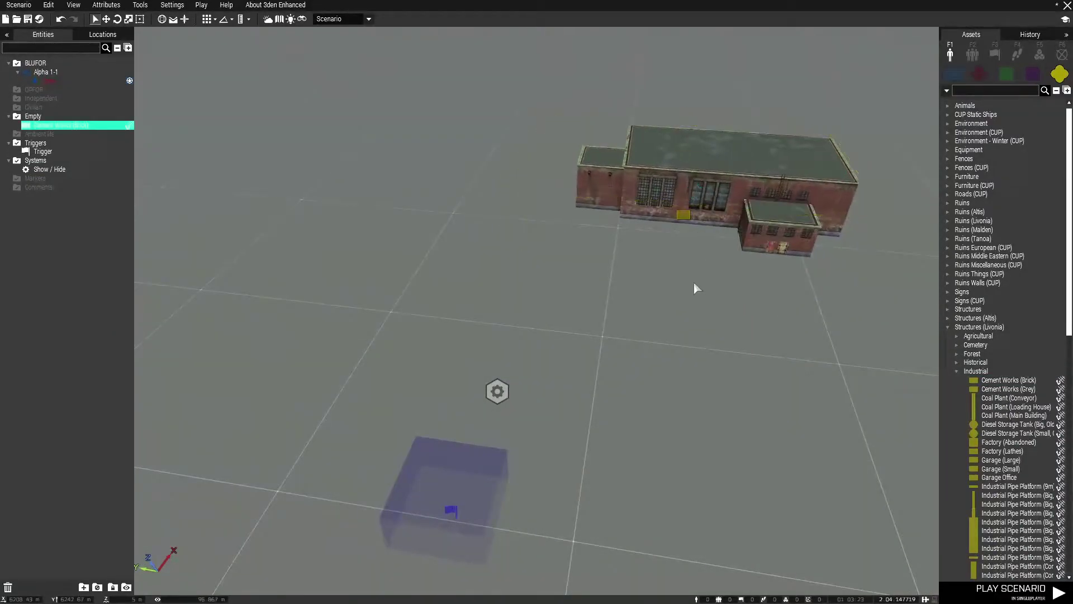
# Place a crewed NATO Polaris DAGOR and park it beside the Cement Works building.
pyautogui.click(959, 73)
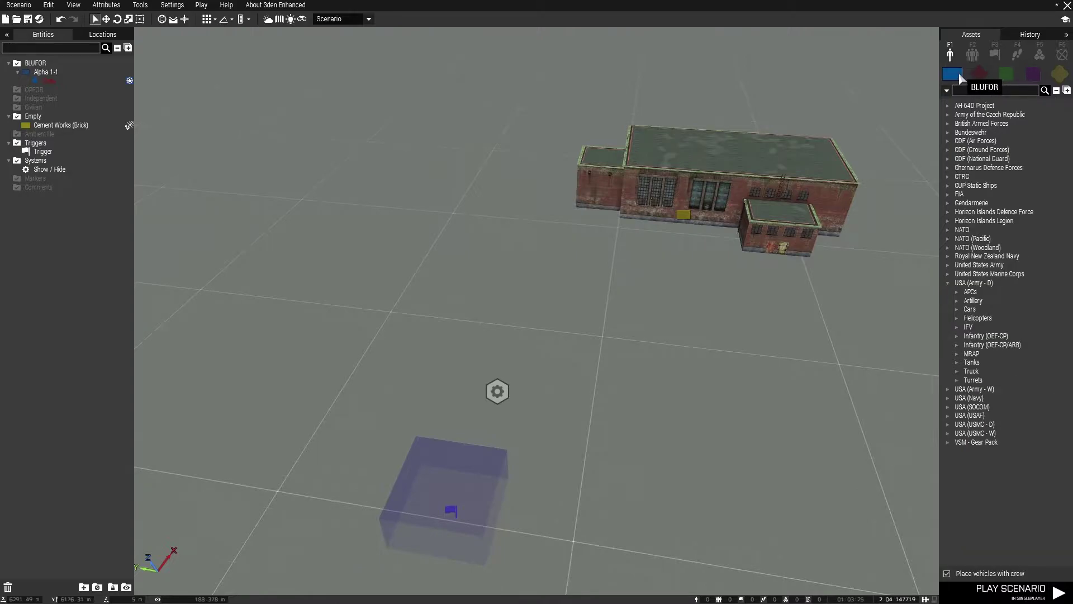
pyautogui.click(948, 282)
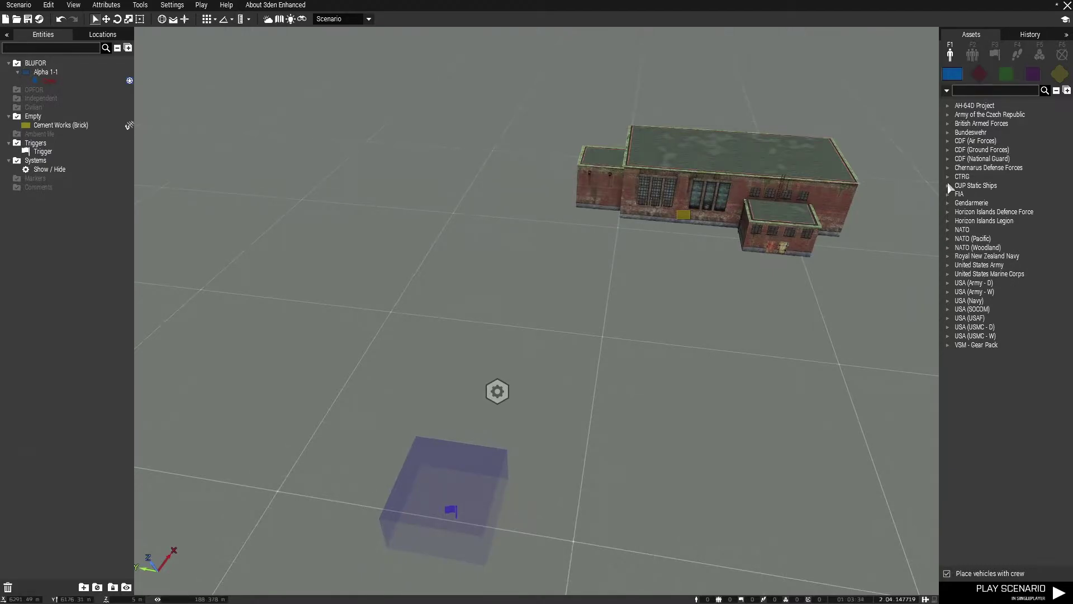
pyautogui.click(948, 229)
pyautogui.click(957, 274)
pyautogui.moveTo(1001, 397)
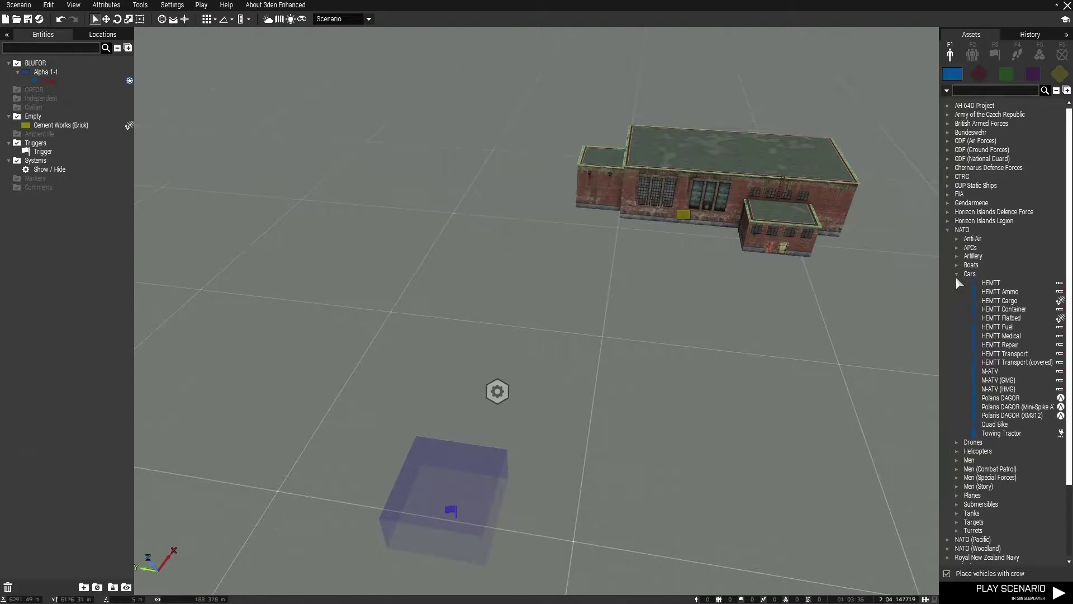
pyautogui.click(1001, 397)
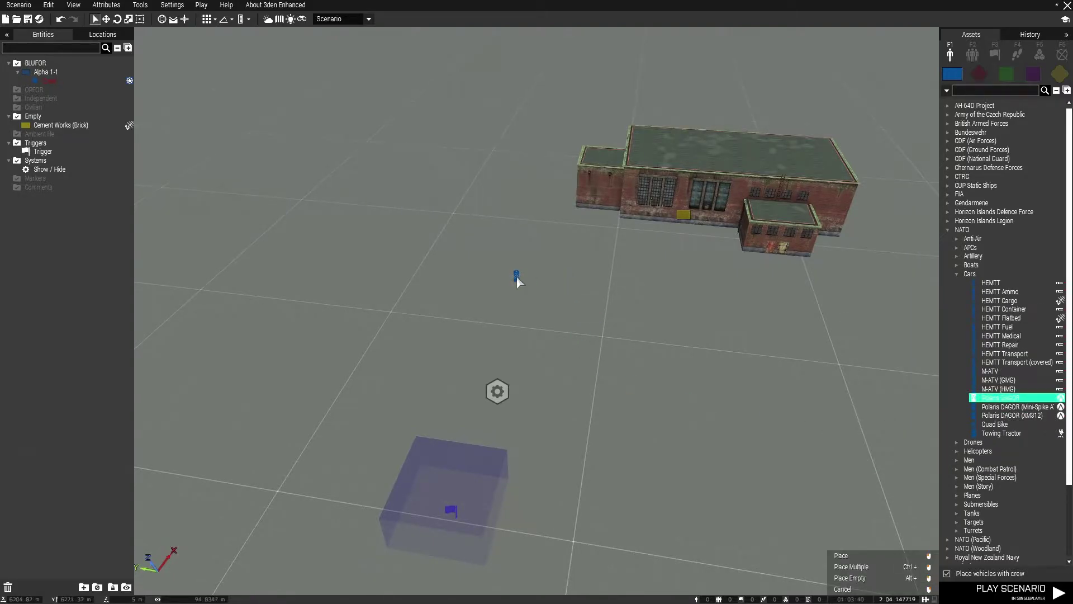
pyautogui.click(515, 277)
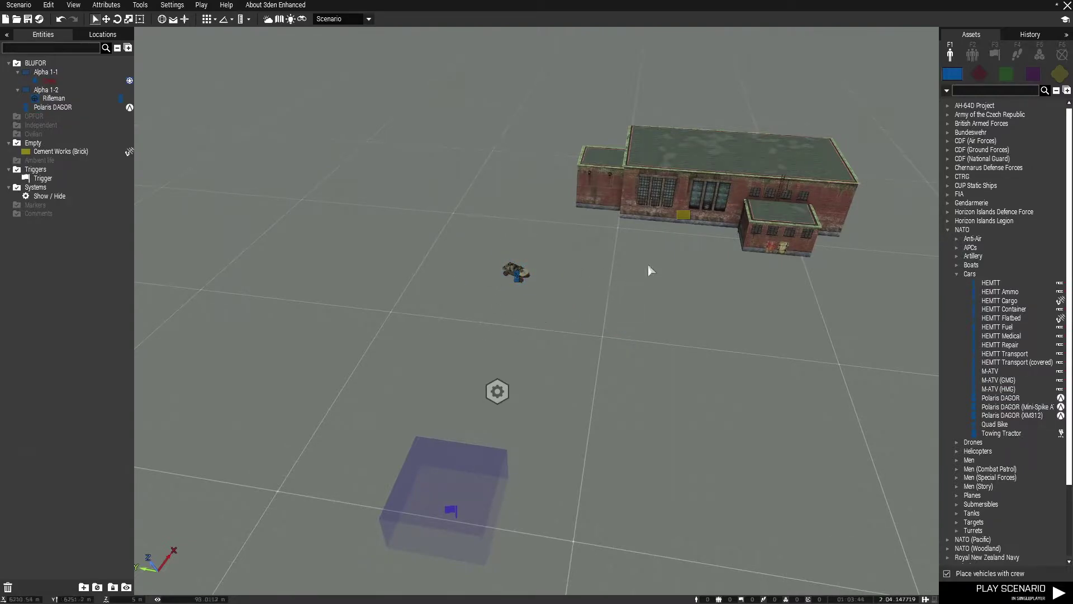
pyautogui.moveTo(667, 251); pyautogui.dragTo(709, 300)
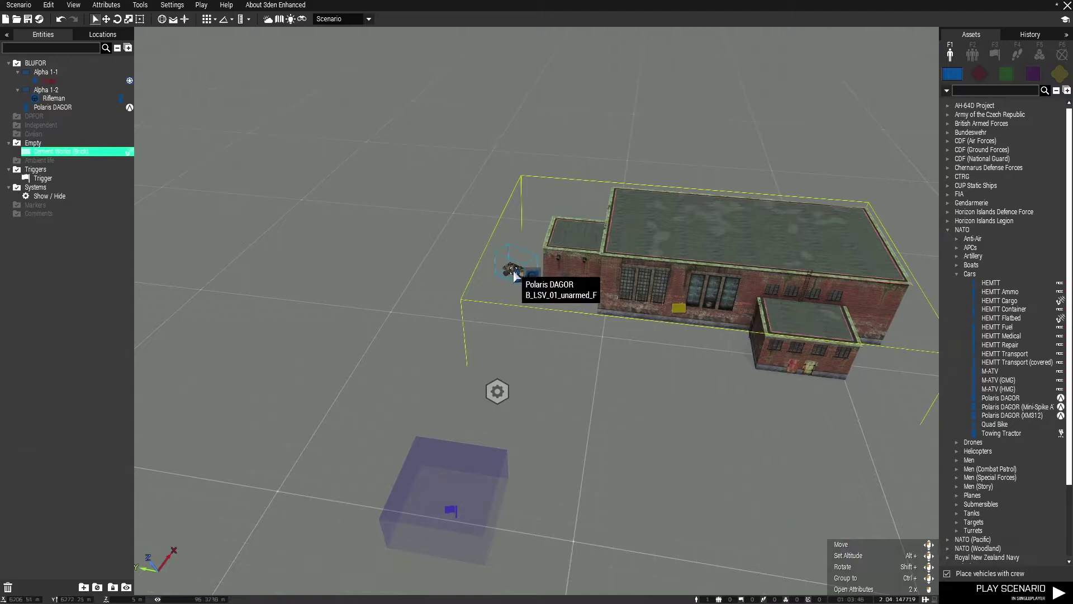
pyautogui.moveTo(513, 273); pyautogui.dragTo(449, 287)
pyautogui.click(470, 341)
pyautogui.moveTo(564, 418)
pyautogui.mouseDown(button='right')
pyautogui.moveTo(553, 400)
pyautogui.moveTo(624, 406)
pyautogui.mouseUp(button='right')
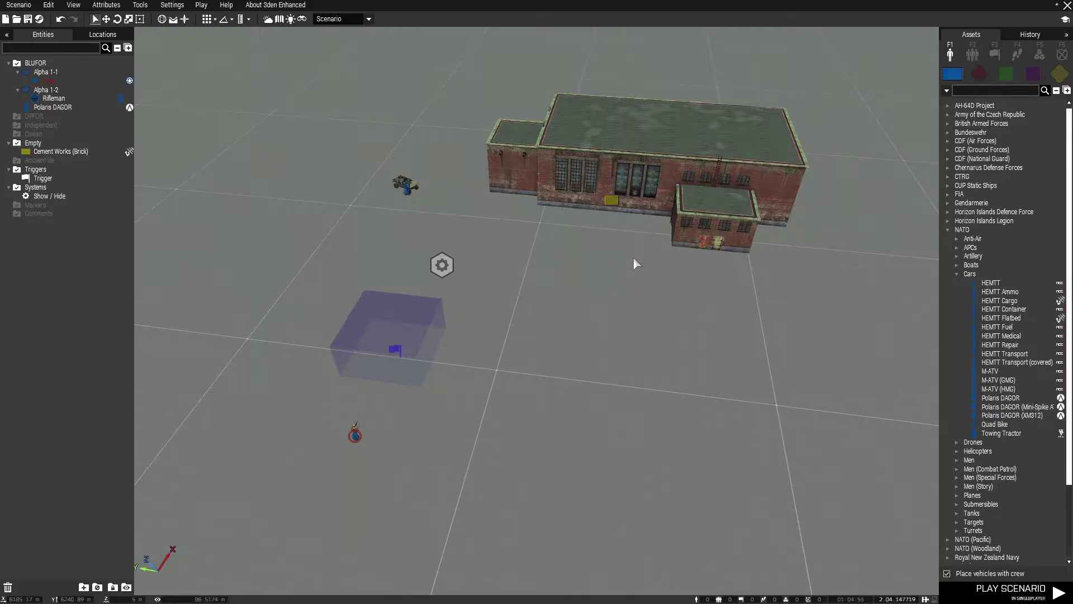
pyautogui.moveTo(633, 257)
pyautogui.mouseDown(button='right')
pyautogui.moveTo(671, 279)
pyautogui.moveTo(620, 362)
pyautogui.moveTo(659, 358)
pyautogui.moveTo(653, 373)
pyautogui.mouseUp(button='right')
pyautogui.rightClick(652, 373)
pyautogui.click(517, 336)
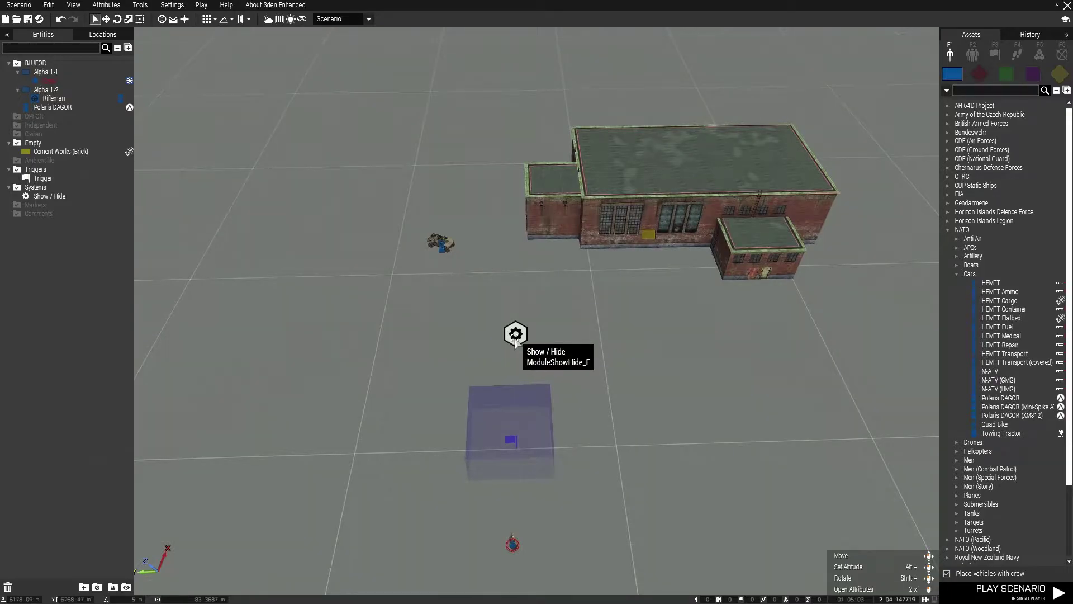
pyautogui.doubleClick(516, 336)
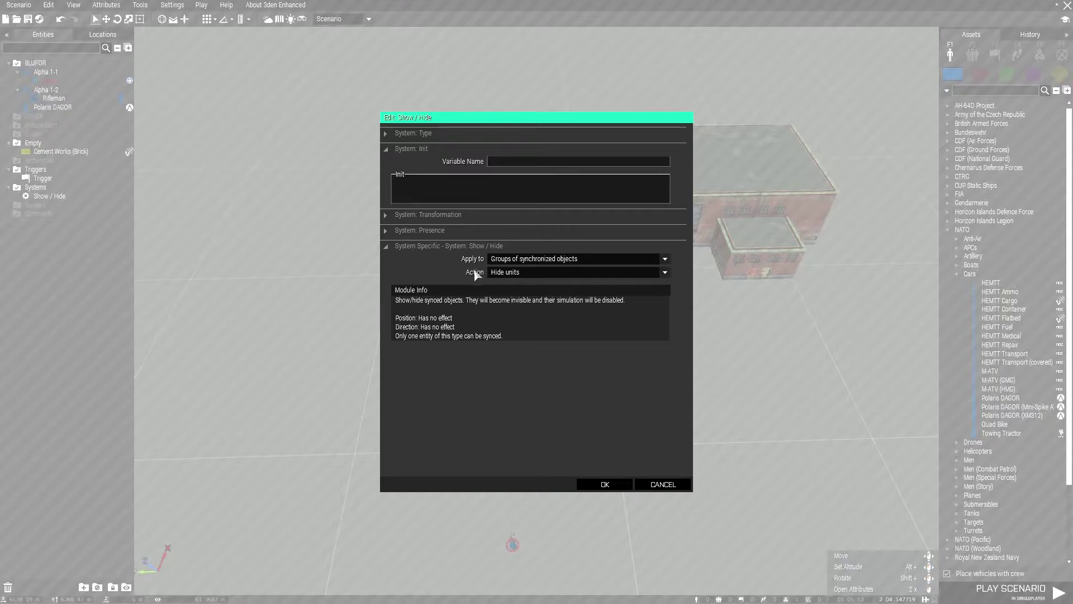
pyautogui.click(559, 275)
pyautogui.click(592, 259)
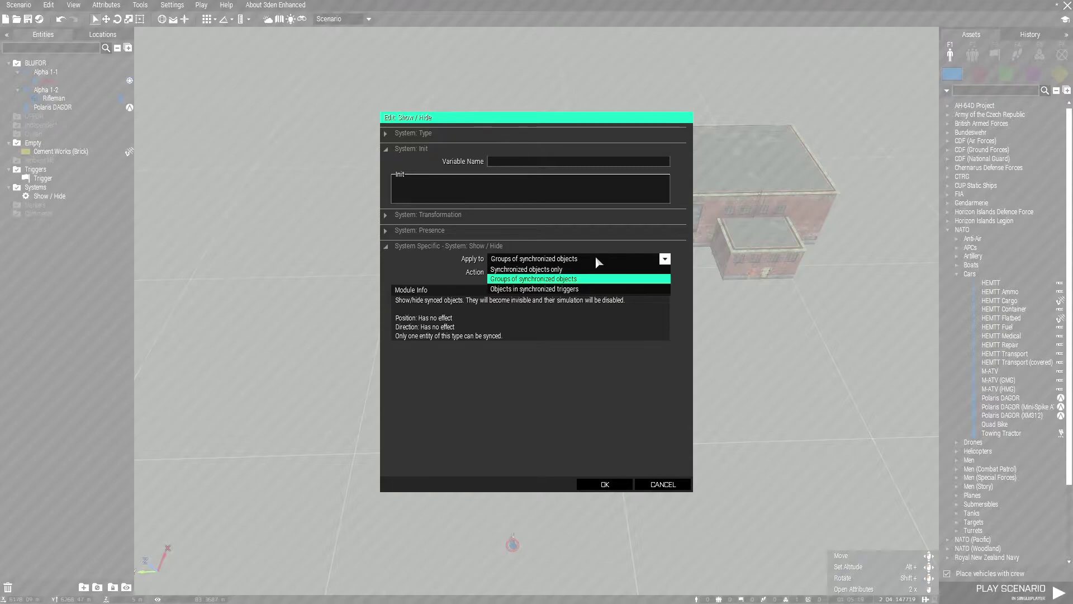
pyautogui.click(596, 255)
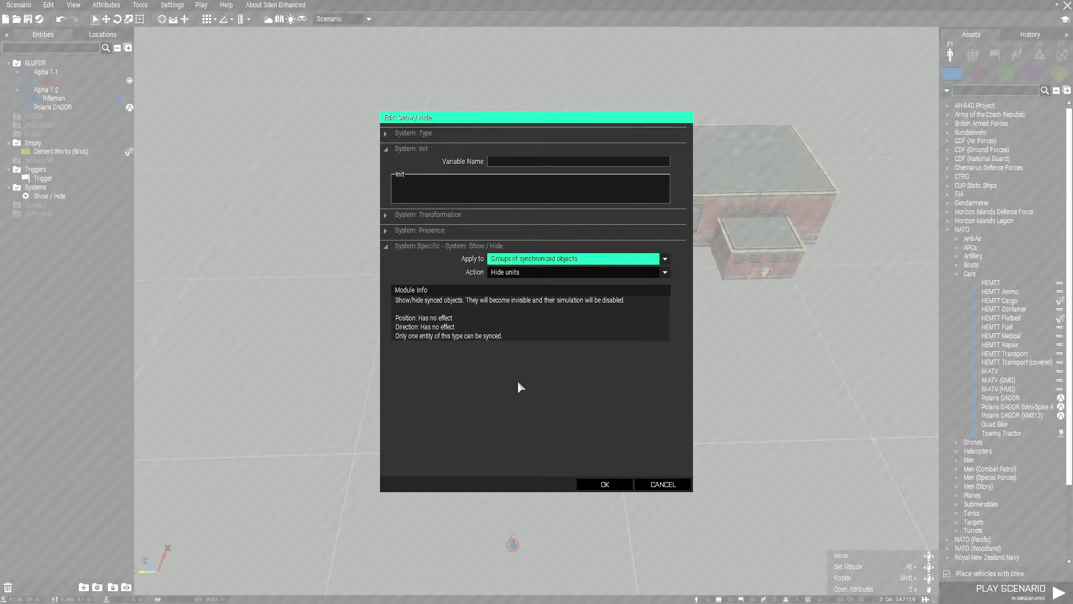
pyautogui.click(603, 484)
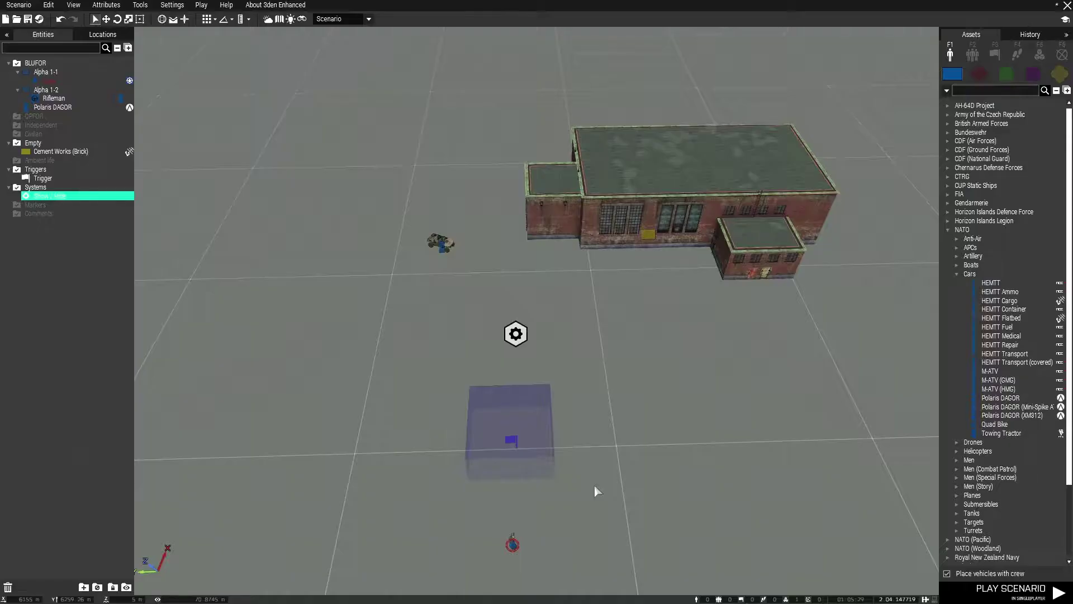
# Resize the trigger to 1 x 1 x 2 and set its activation to Any Player.
pyautogui.doubleClick(510, 445)
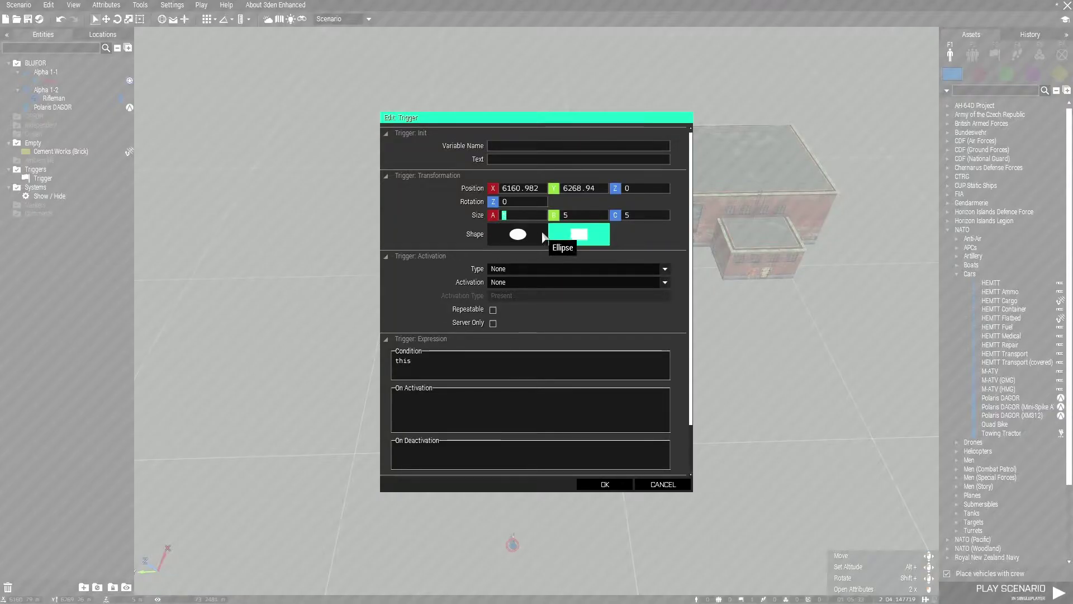
pyautogui.write('1')
pyautogui.click(570, 215)
pyautogui.write('1')
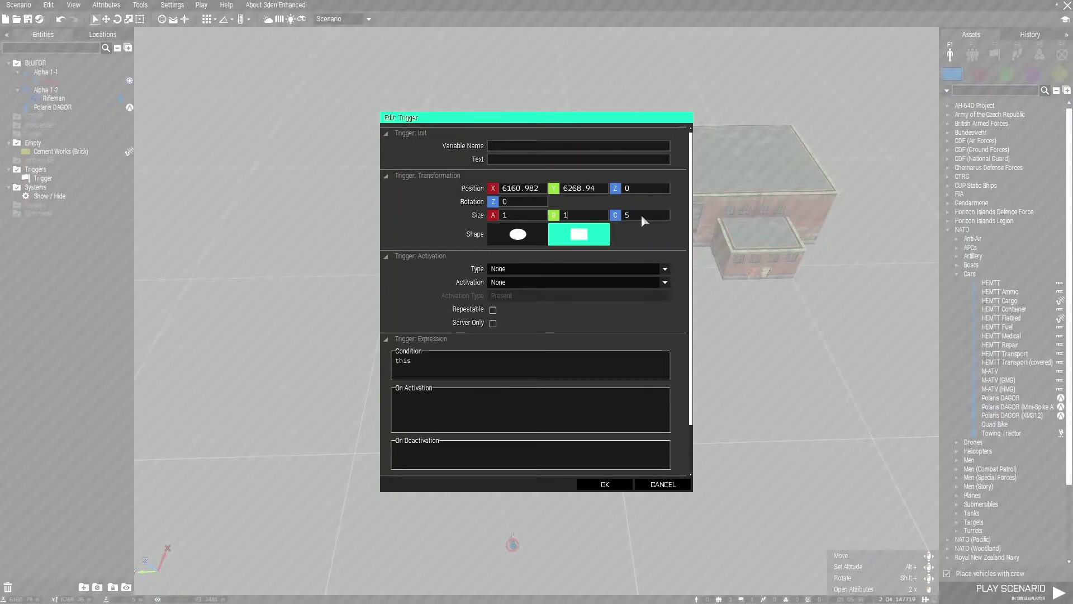
pyautogui.click(641, 216)
pyautogui.write('2')
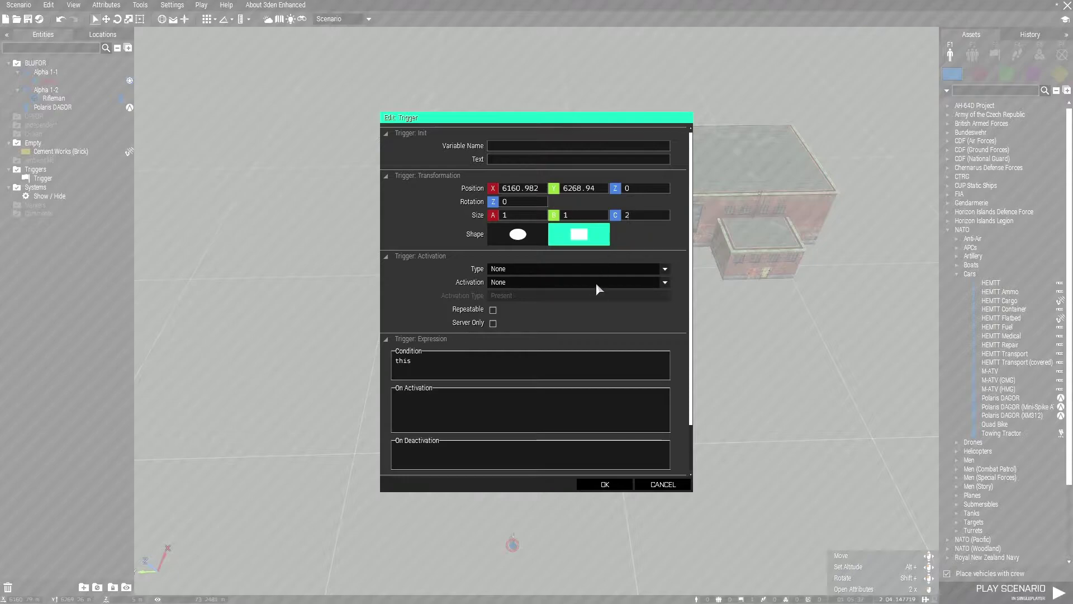
pyautogui.moveTo(505, 302)
pyautogui.click(501, 284)
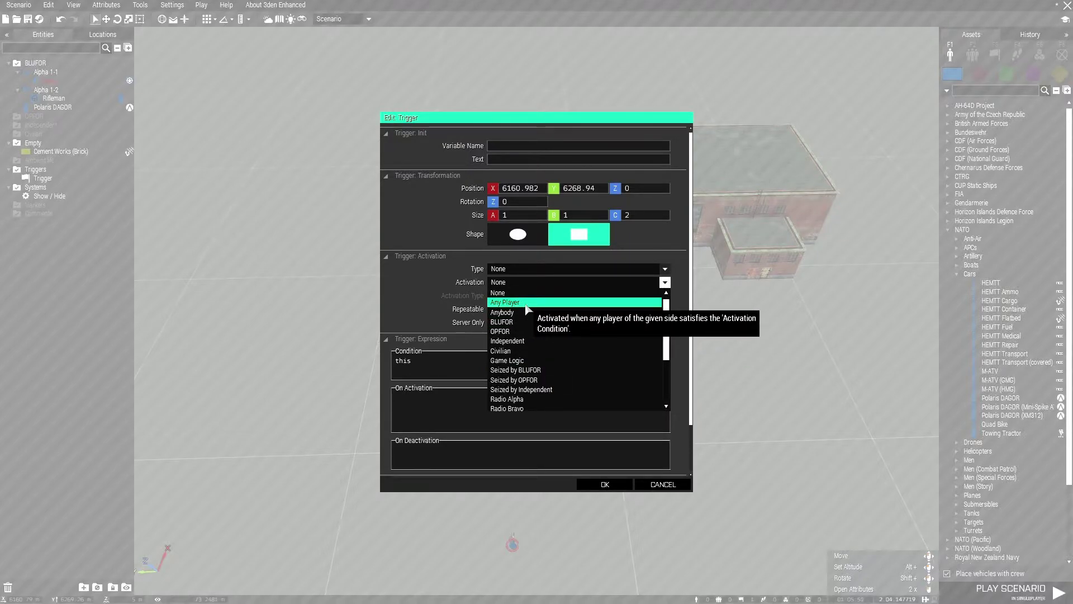
pyautogui.click(528, 304)
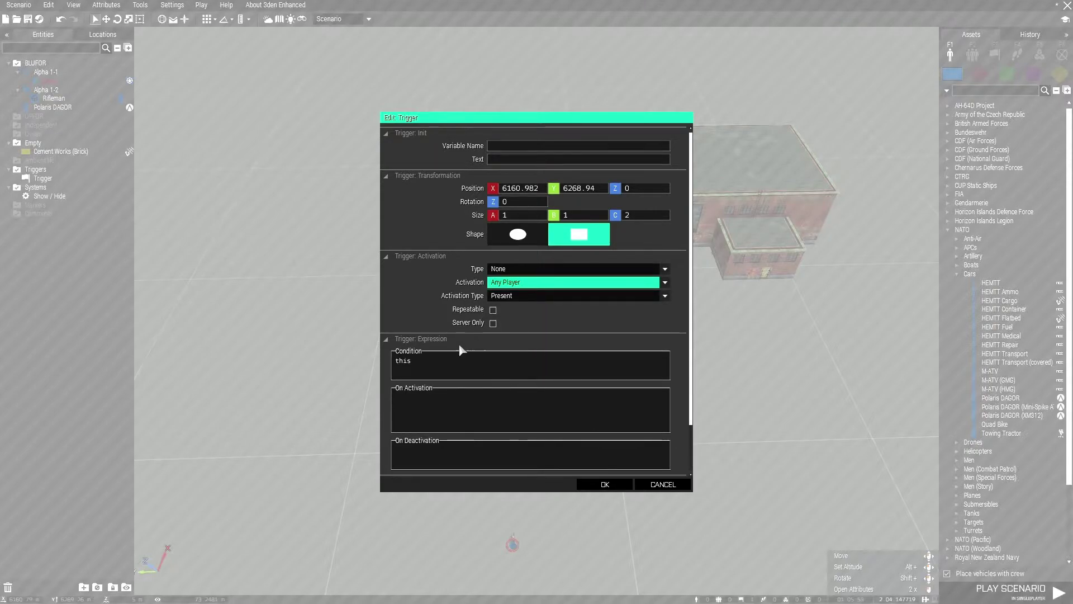
# Confirm the trigger settings, then drag the trigger cube down beside the rifleman and deselect it.
pyautogui.click(604, 484)
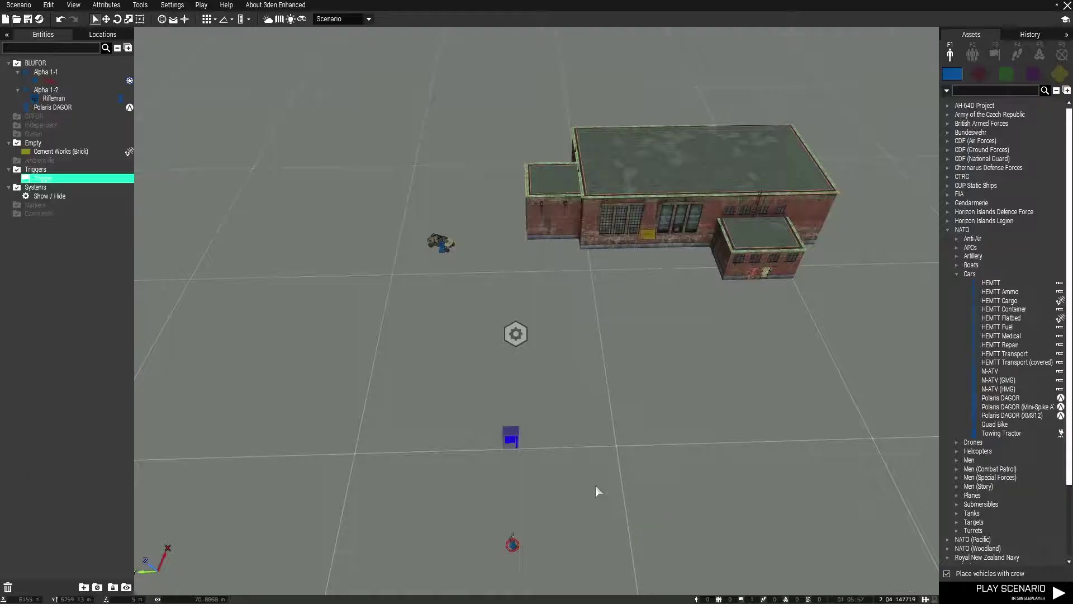
pyautogui.scroll(5, 556, 497)
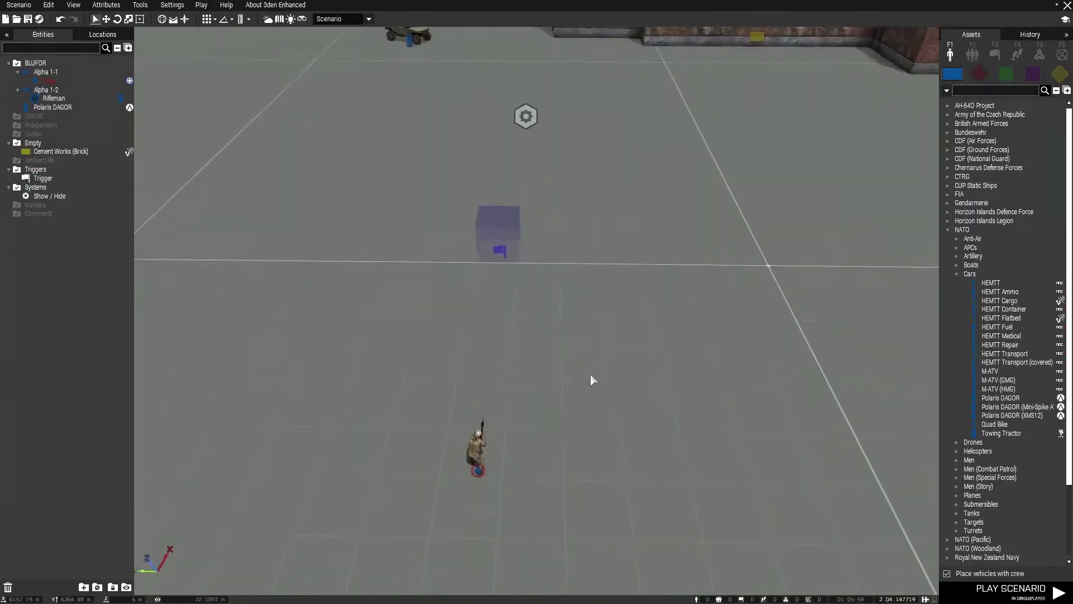
pyautogui.moveTo(503, 234)
pyautogui.mouseDown()
pyautogui.moveTo(497, 369)
pyautogui.moveTo(500, 348)
pyautogui.mouseUp()
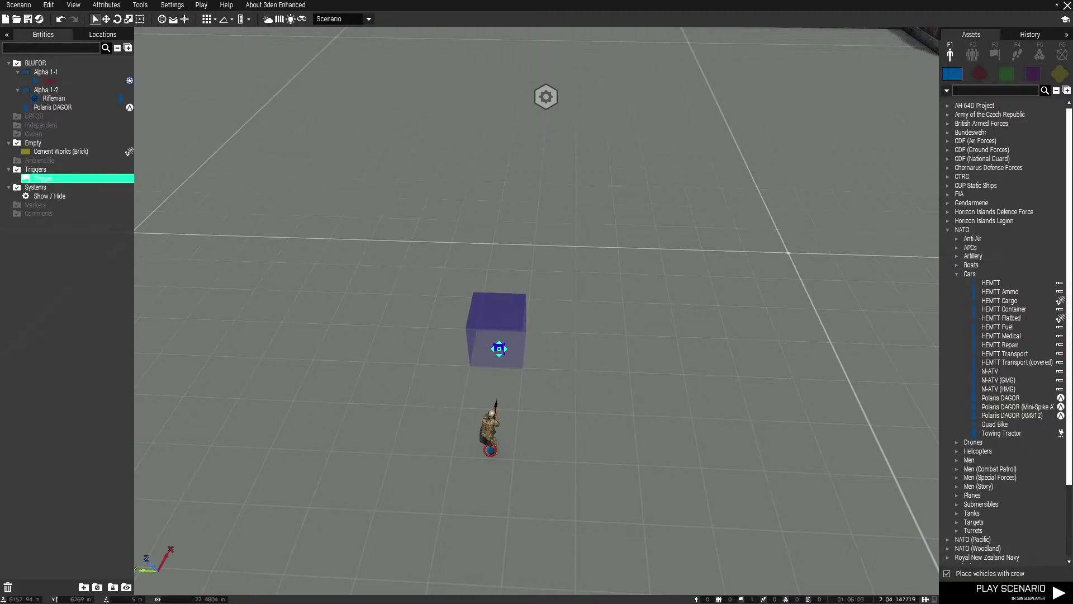
pyautogui.click(529, 381)
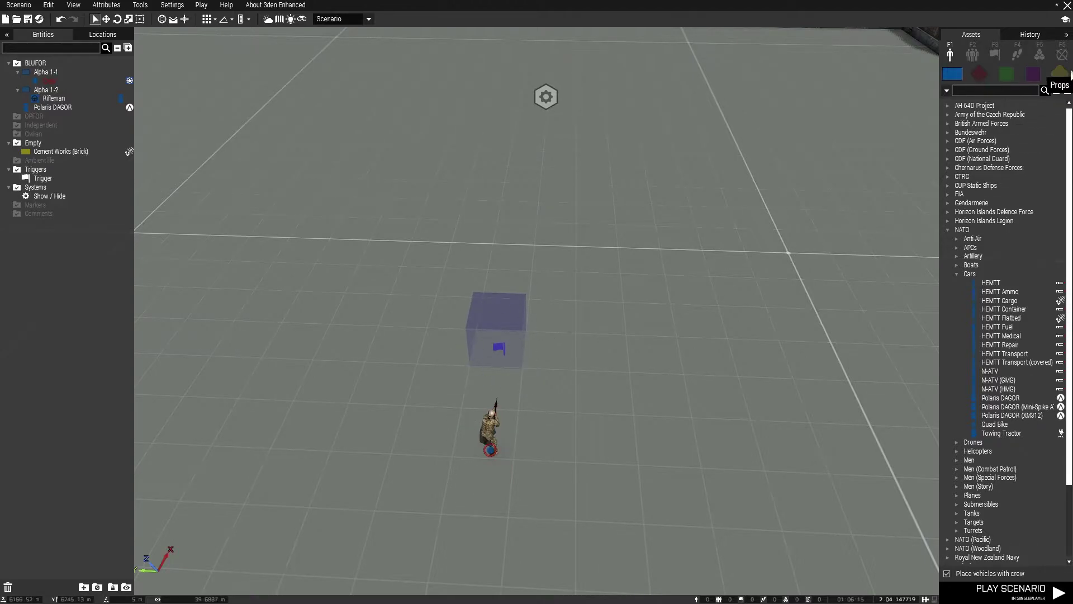
# Search props for 'cone' and place four Road Cones around the trigger's corners.
pyautogui.click(1058, 76)
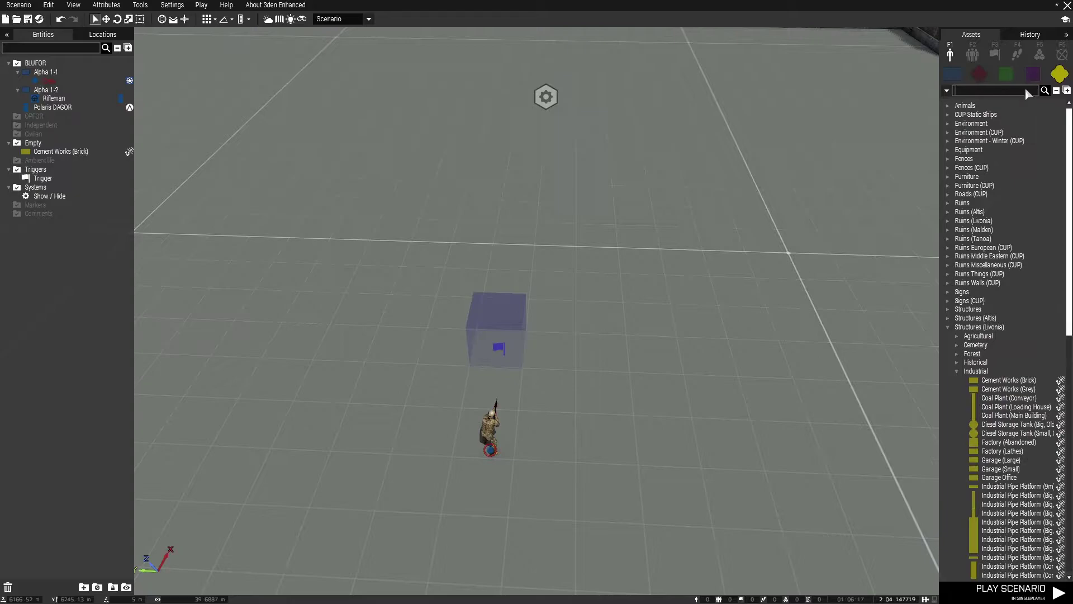
pyautogui.click(998, 90)
pyautogui.write('cone')
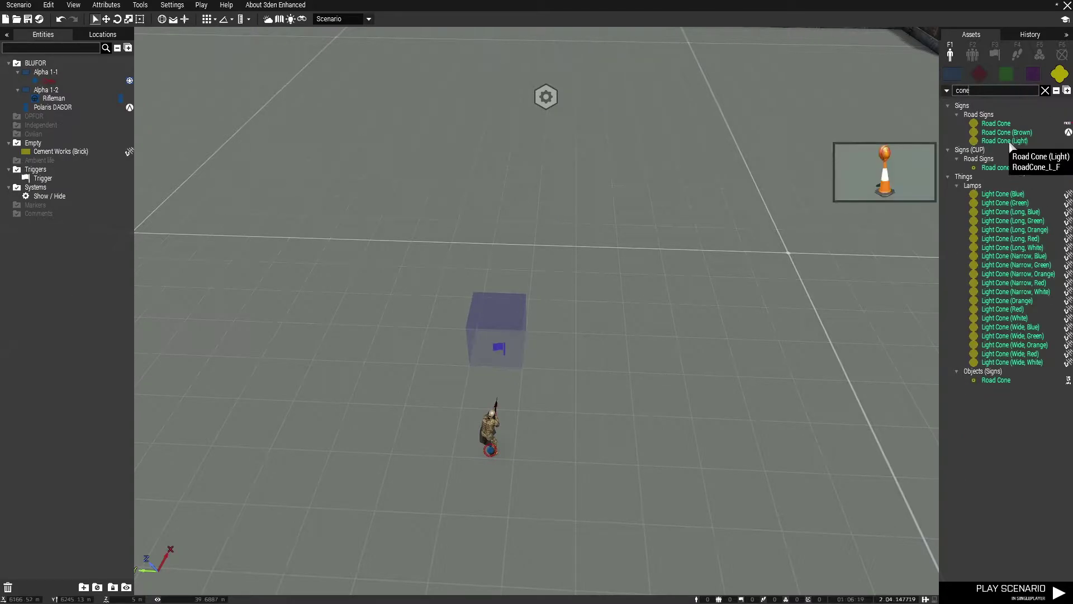
pyautogui.click(996, 124)
pyautogui.scroll(3, 569, 369)
pyautogui.scroll(3, 569, 370)
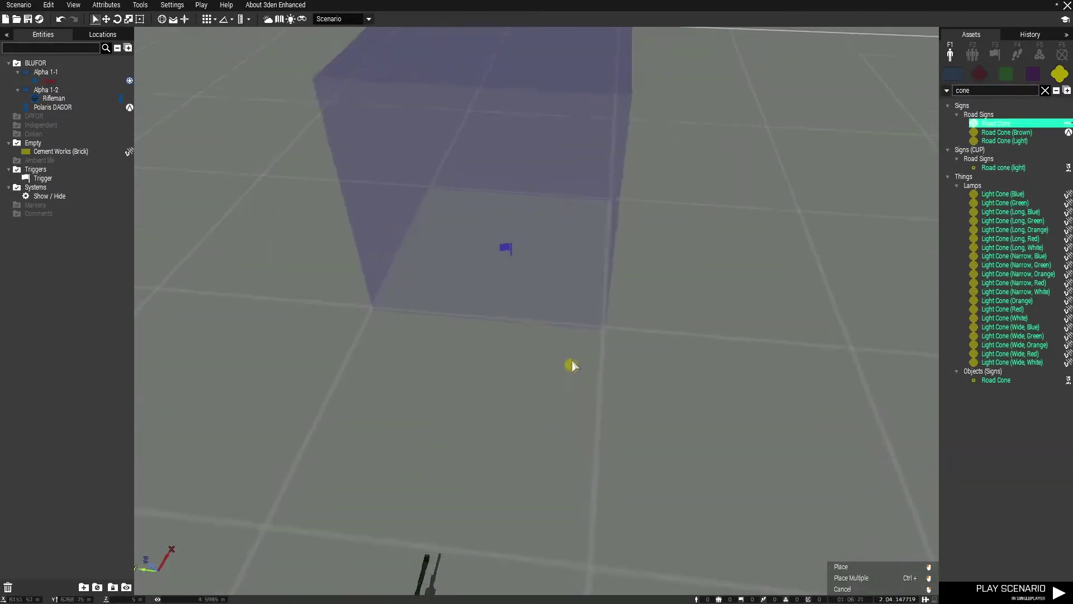
pyautogui.click(605, 393)
pyautogui.click(605, 258)
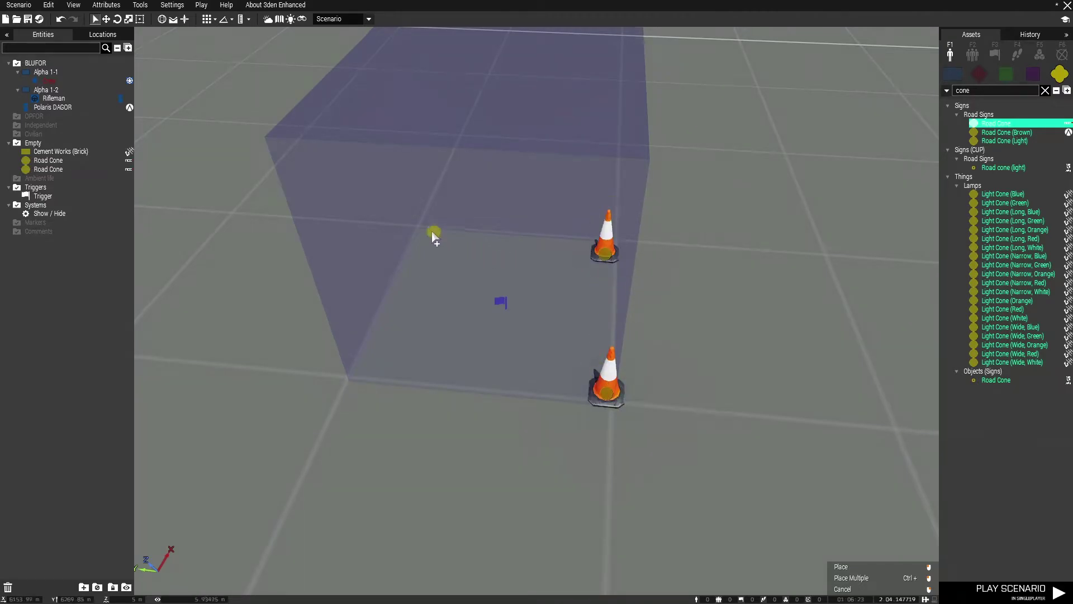
pyautogui.click(424, 231)
pyautogui.click(368, 372)
pyautogui.rightClick(483, 376)
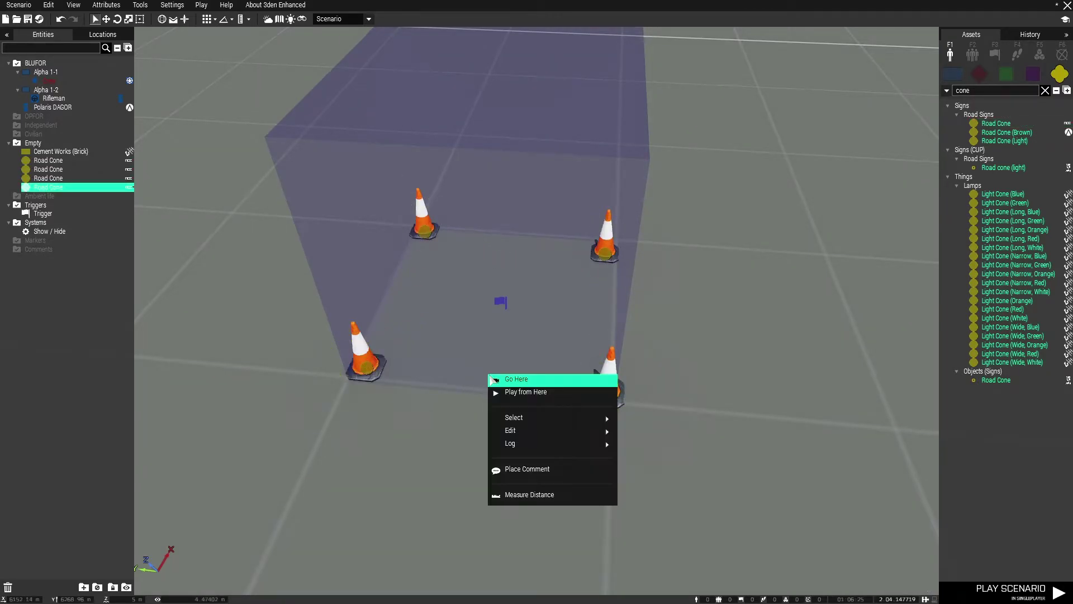
pyautogui.press('Escape')
pyautogui.scroll(-8, 544, 387)
pyautogui.scroll(2, 600, 417)
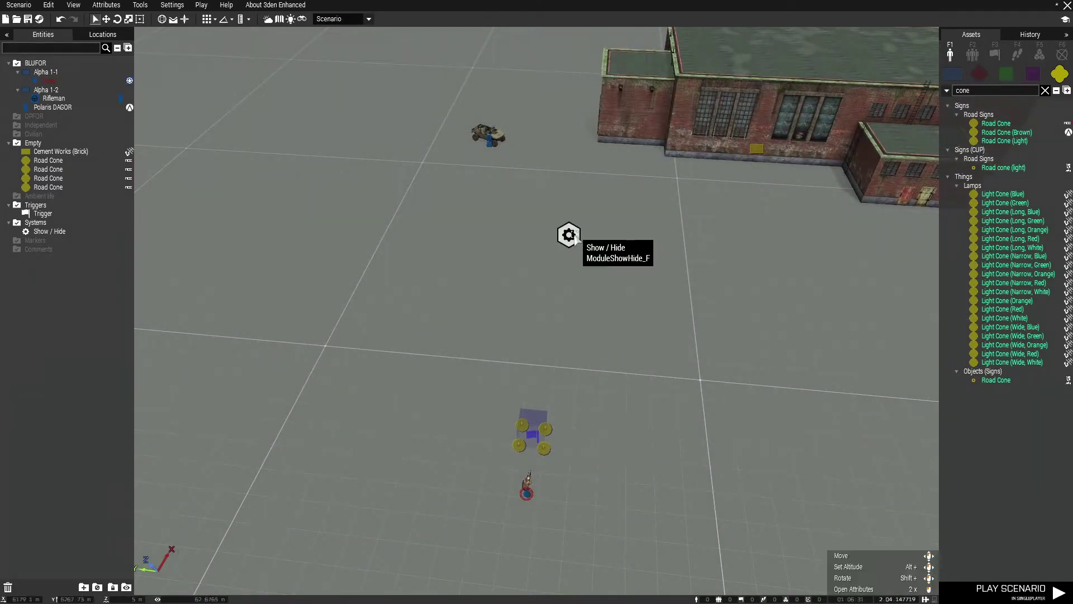
# Move the Show / Hide module nearer the trigger and sync the trigger to it.
pyautogui.moveTo(569, 235); pyautogui.dragTo(548, 279)
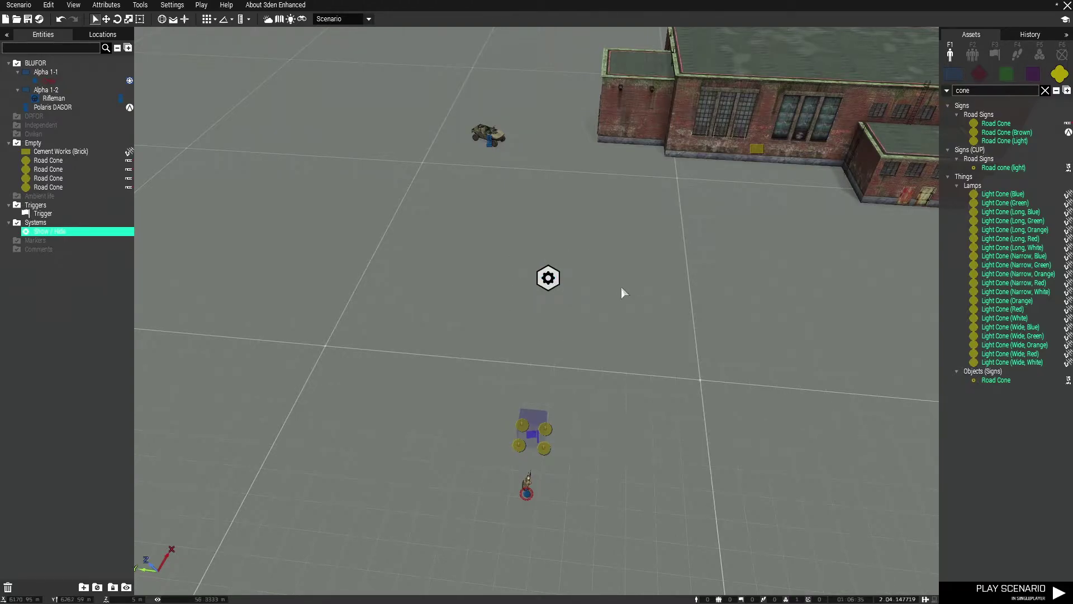
pyautogui.click(532, 434)
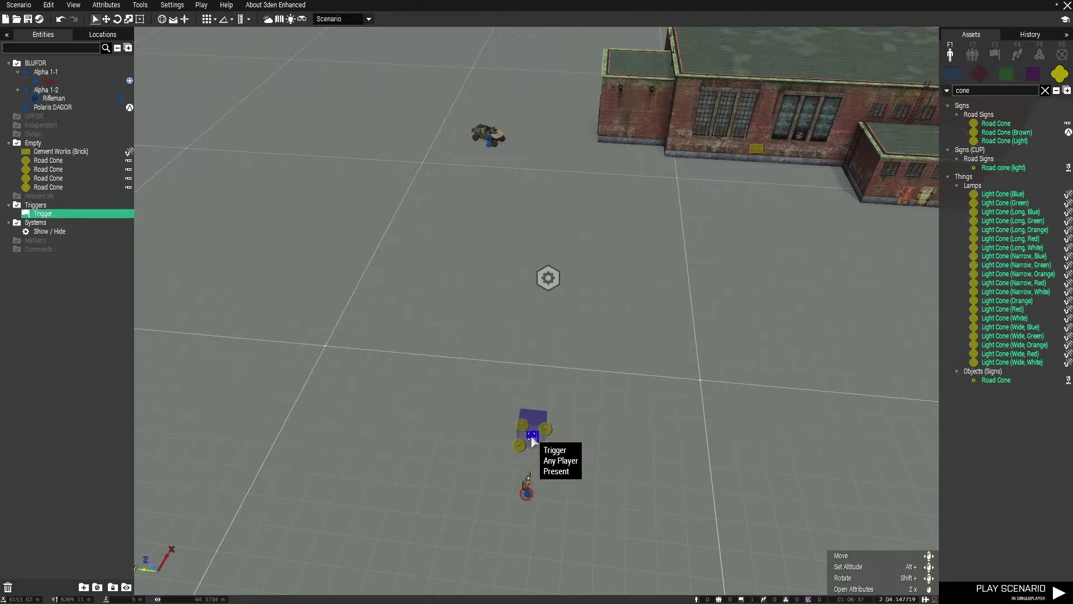
pyautogui.rightClick(533, 440)
pyautogui.moveTo(596, 410)
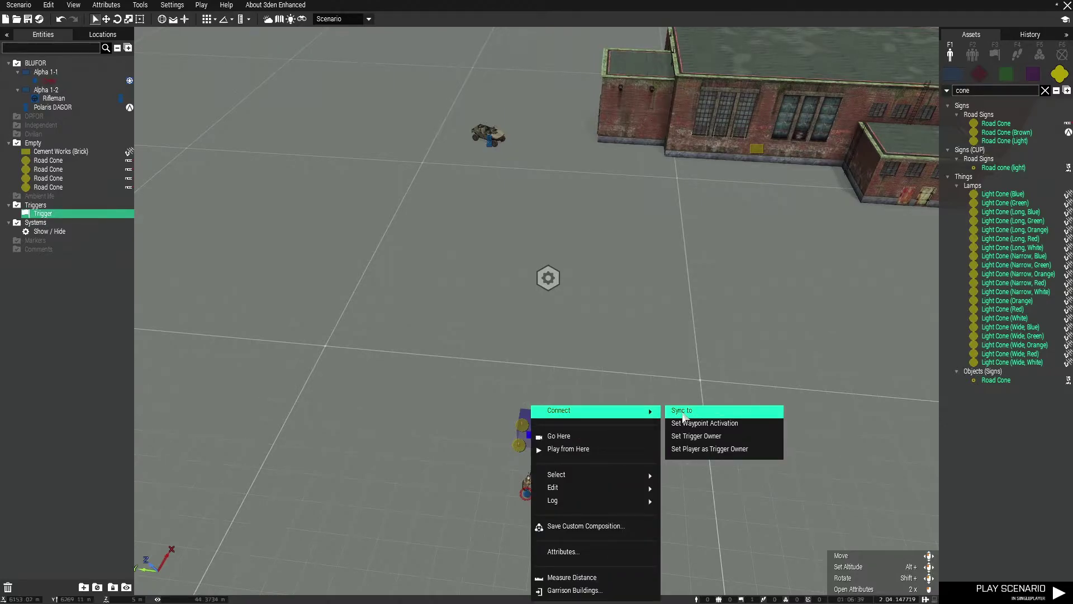
pyautogui.click(683, 414)
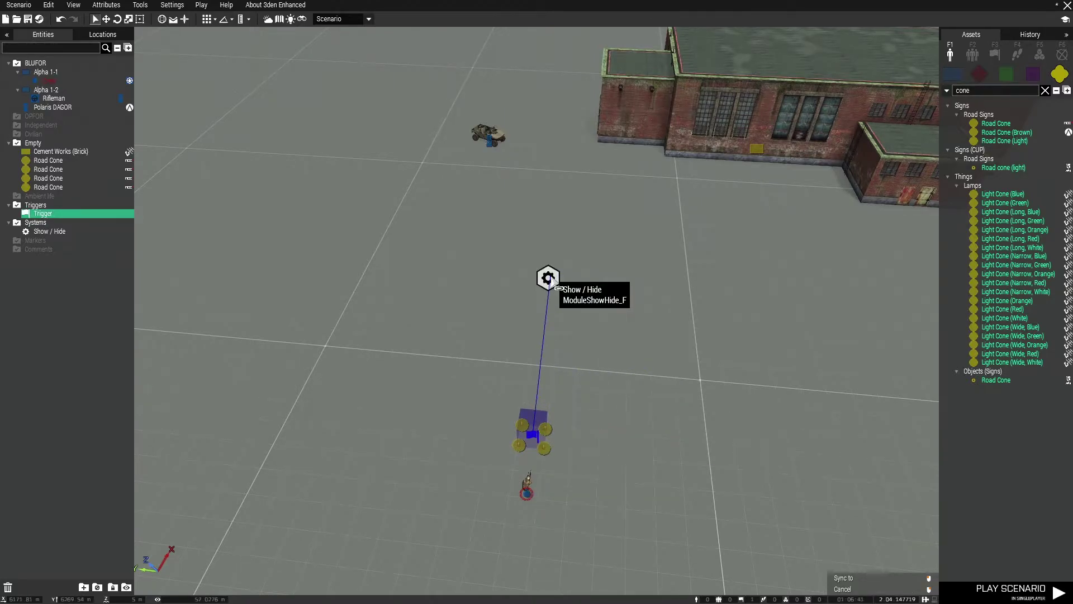
pyautogui.click(550, 279)
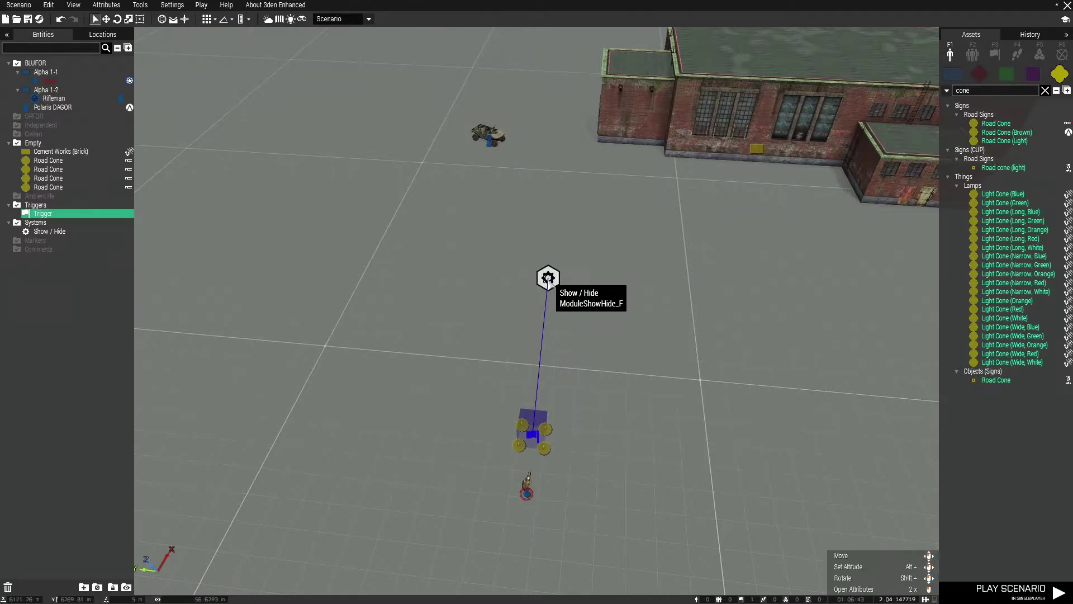
# Sync the Show / Hide module to the DAGOR vehicle and the Cement Works building.
pyautogui.click(549, 280)
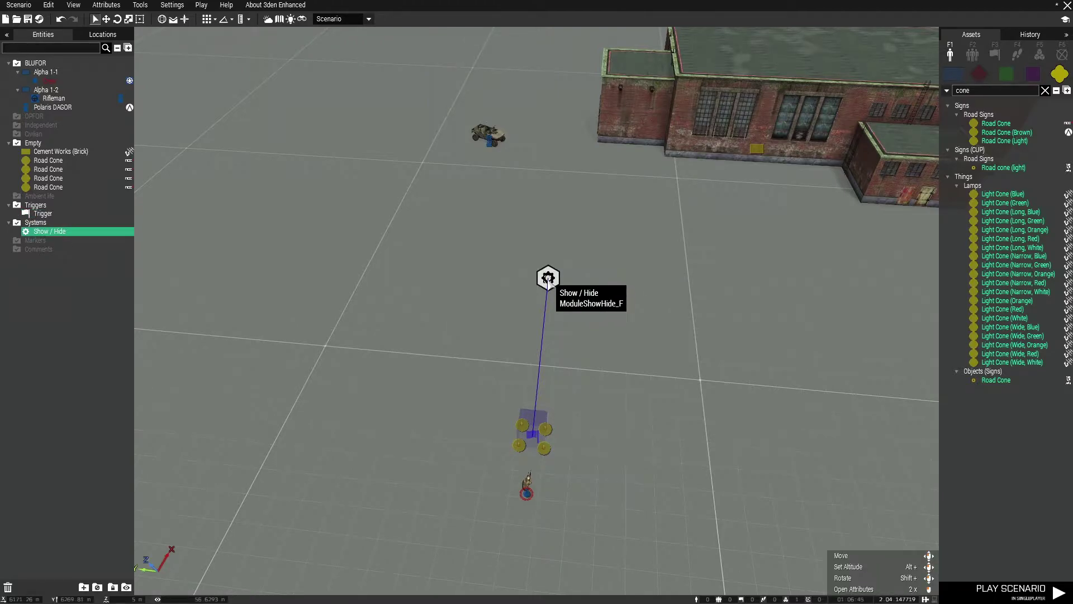
pyautogui.rightClick(550, 283)
pyautogui.moveTo(610, 283)
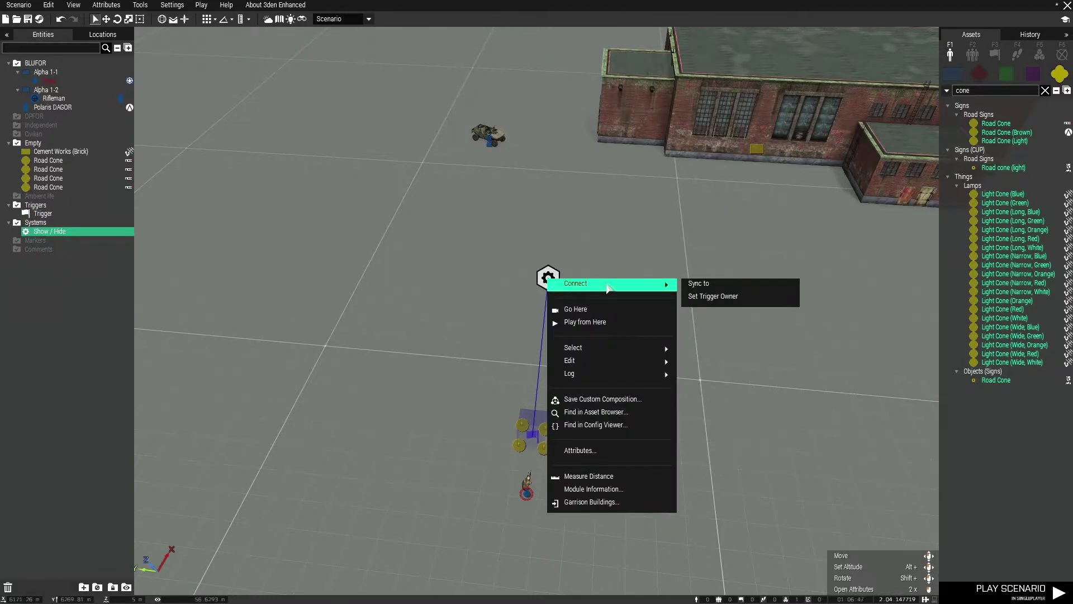
pyautogui.click(698, 284)
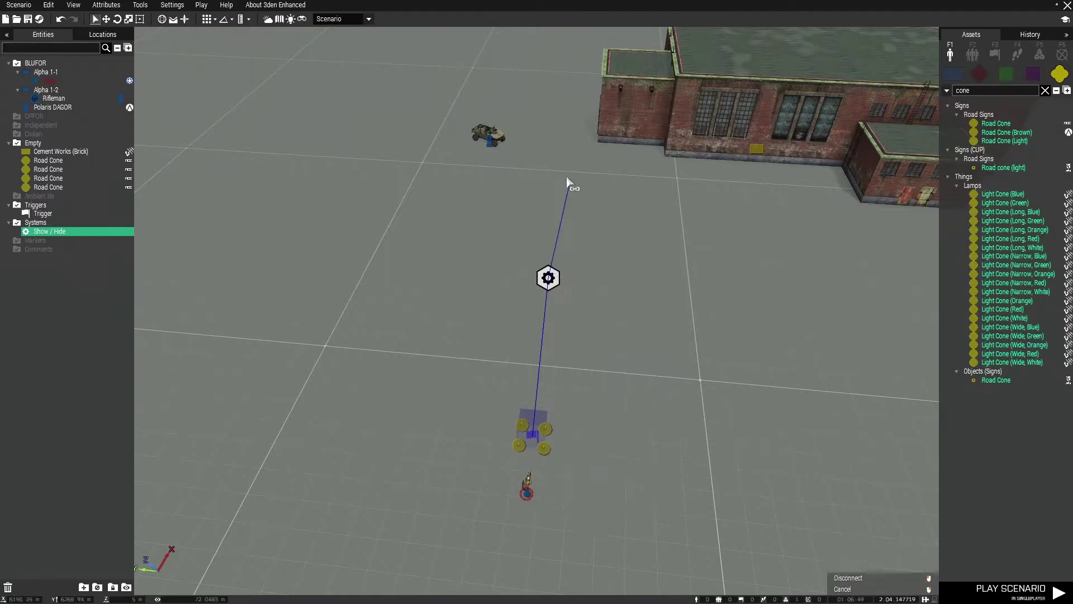
pyautogui.click(501, 148)
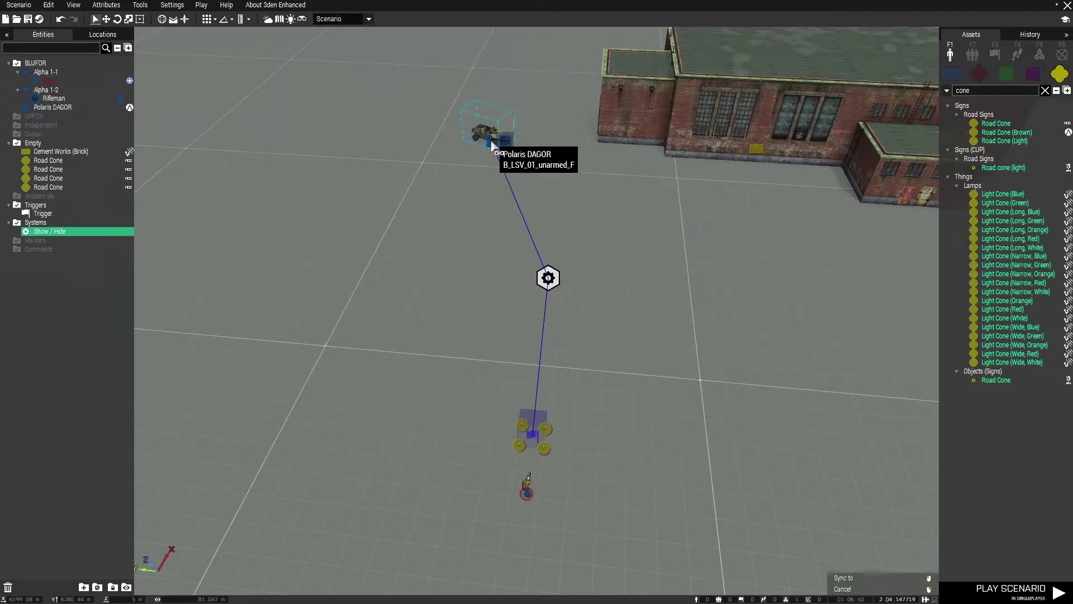
pyautogui.rightClick(551, 283)
pyautogui.click(699, 292)
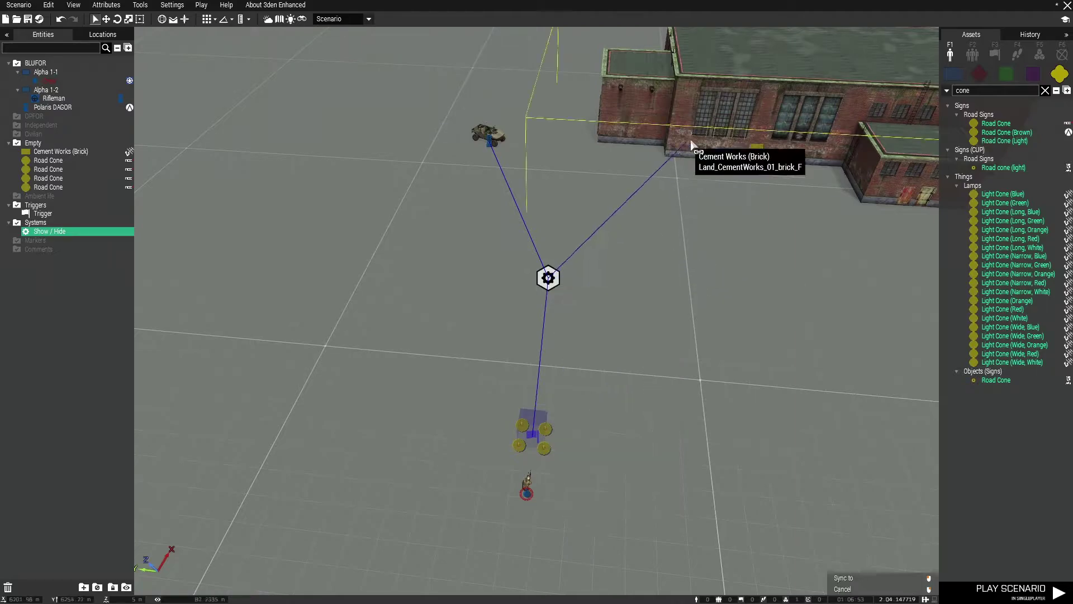
pyautogui.click(713, 134)
pyautogui.scroll(-4, 713, 293)
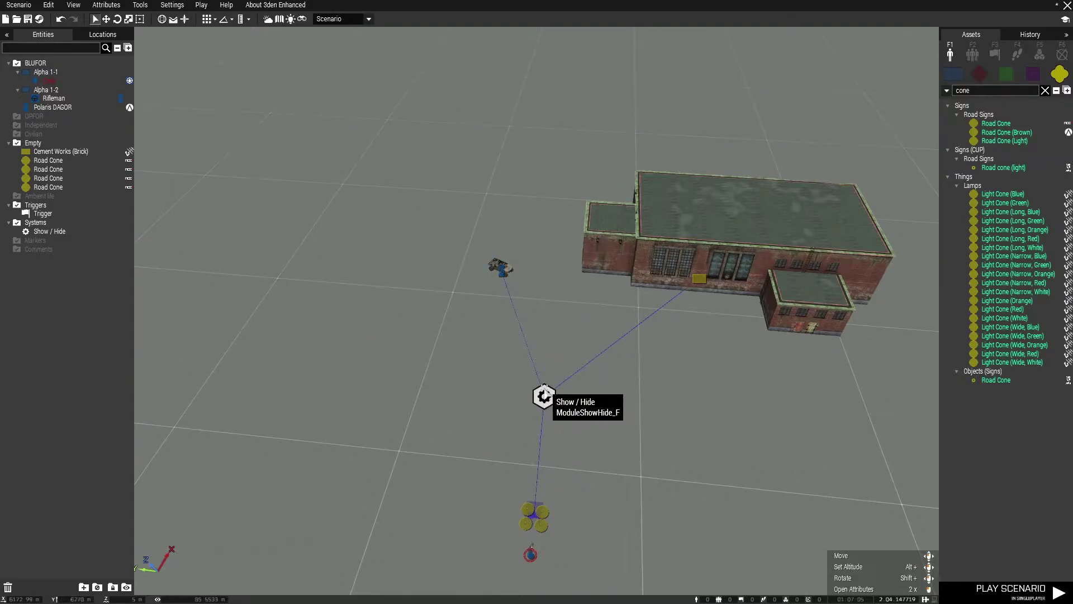
# Turn the camera to frame the building and trigger area before playtesting.
pyautogui.moveTo(627, 438); pyautogui.dragTo(663, 316, button='right')
pyautogui.rightClick(664, 316)
pyautogui.moveTo(599, 335); pyautogui.dragTo(467, 302, button='right')
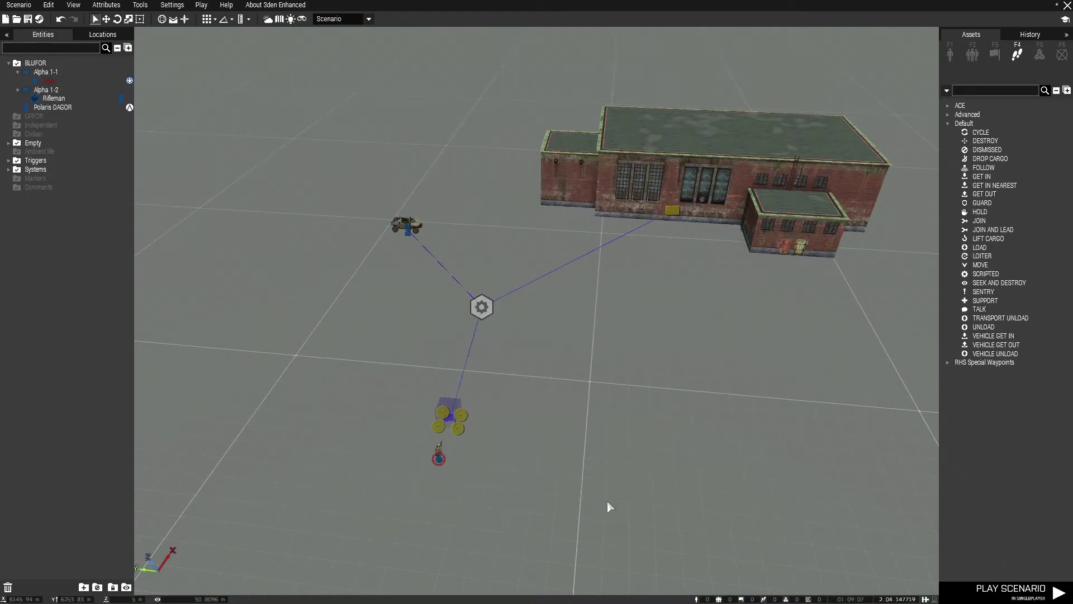
# Start the playtest, aim at the DAGOR through the sights, and walk forward past the cones.
pyautogui.click(1019, 589)
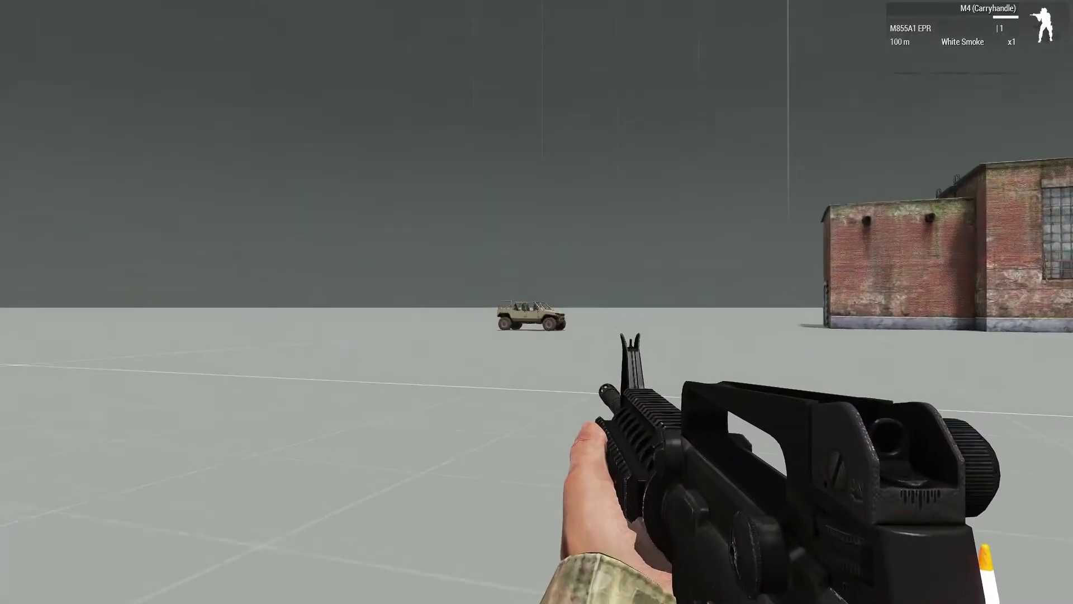
pyautogui.rightClick(536, 302)
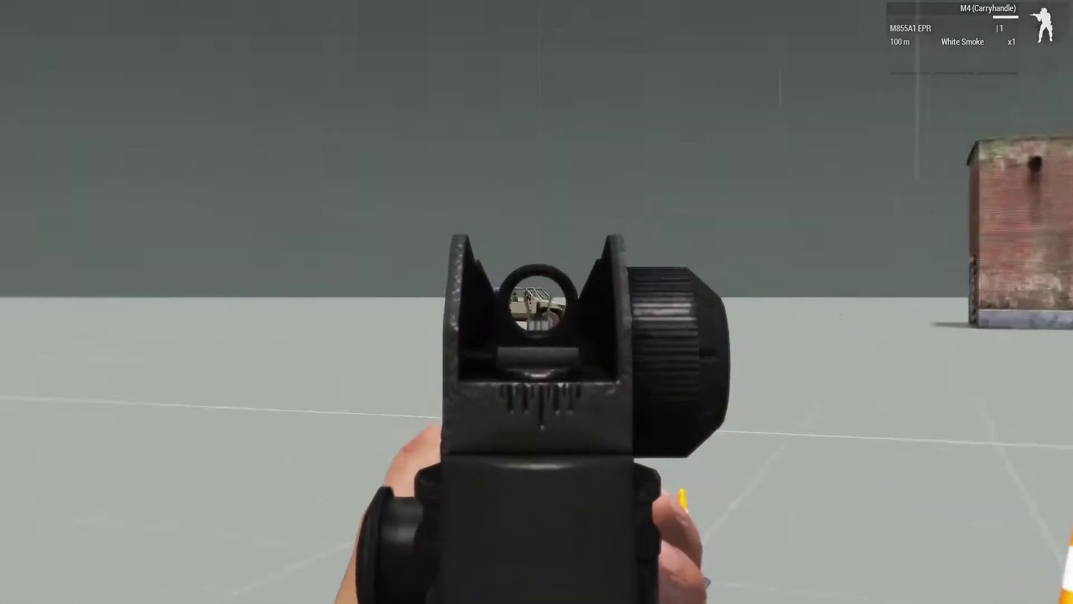
pyautogui.rightClick(536, 301)
pyautogui.rightClick(536, 303)
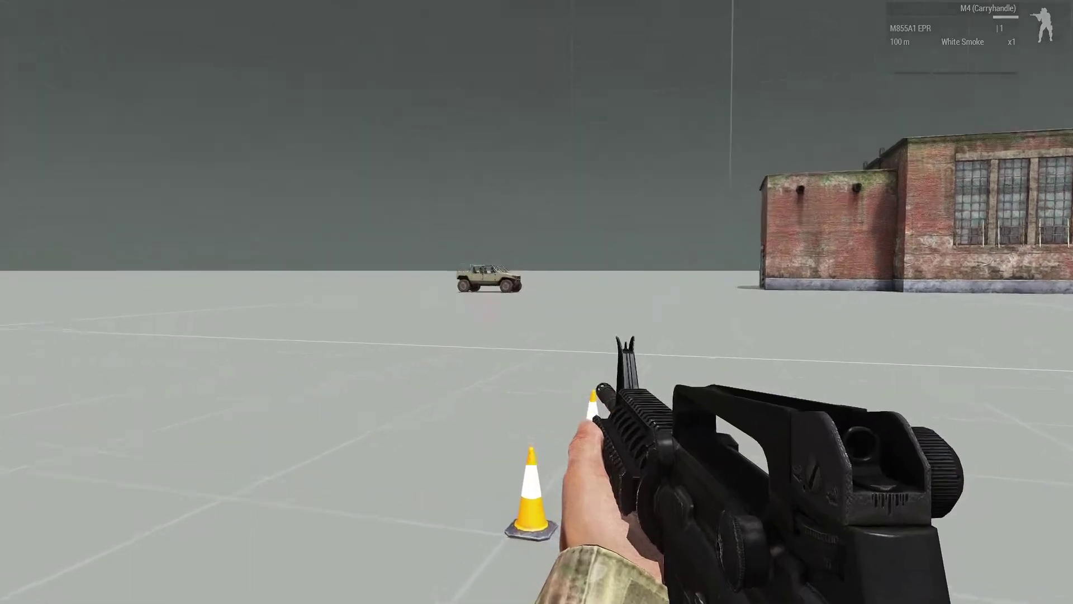
pyautogui.rightClick(537, 301)
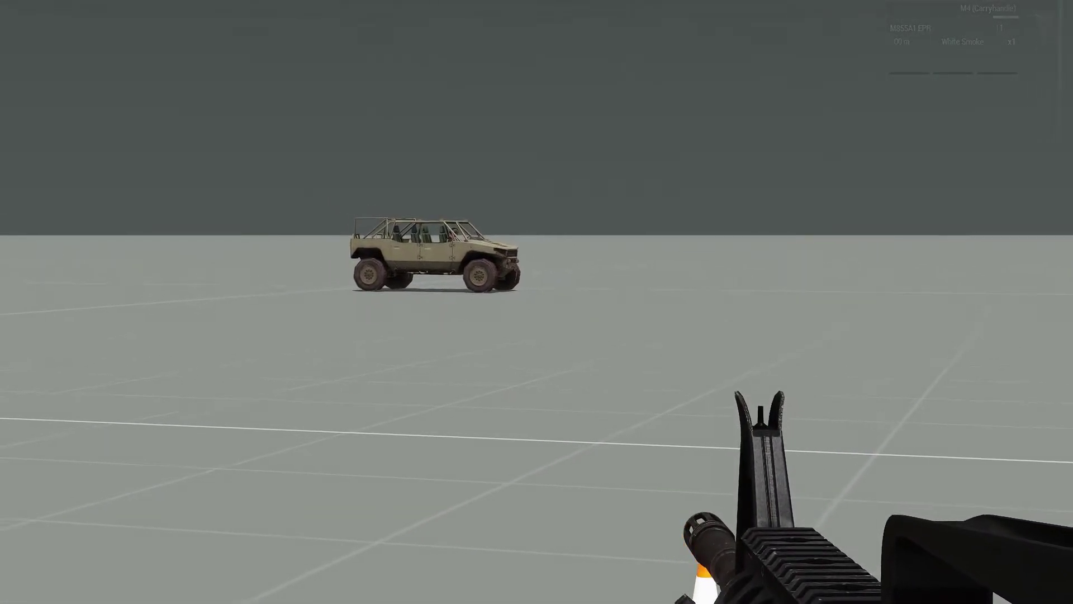
pyautogui.rightClick(536, 301)
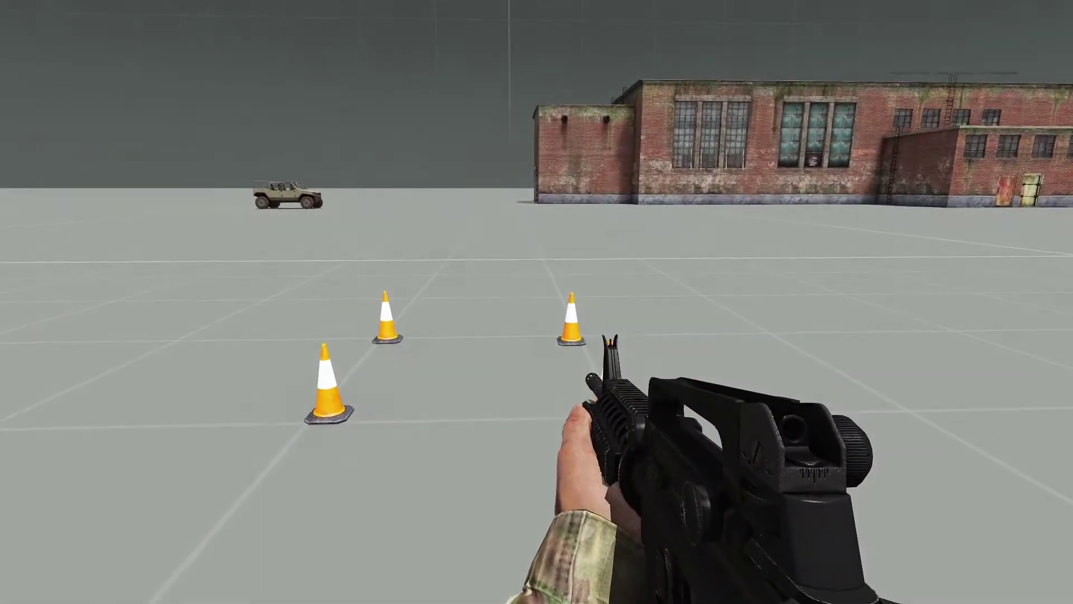
pyautogui.press('w')
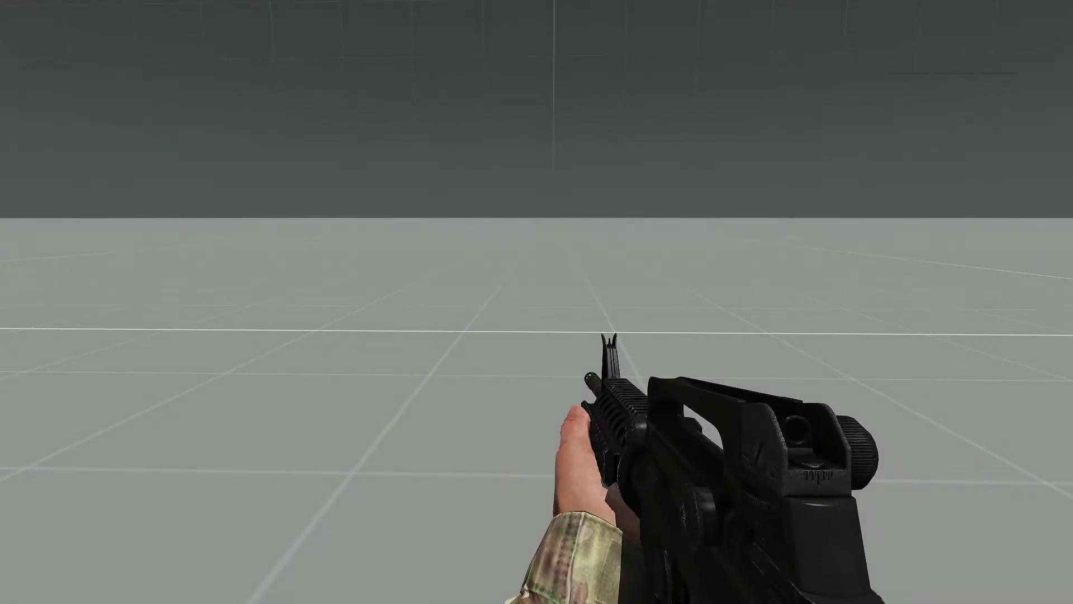
pyautogui.press('s')
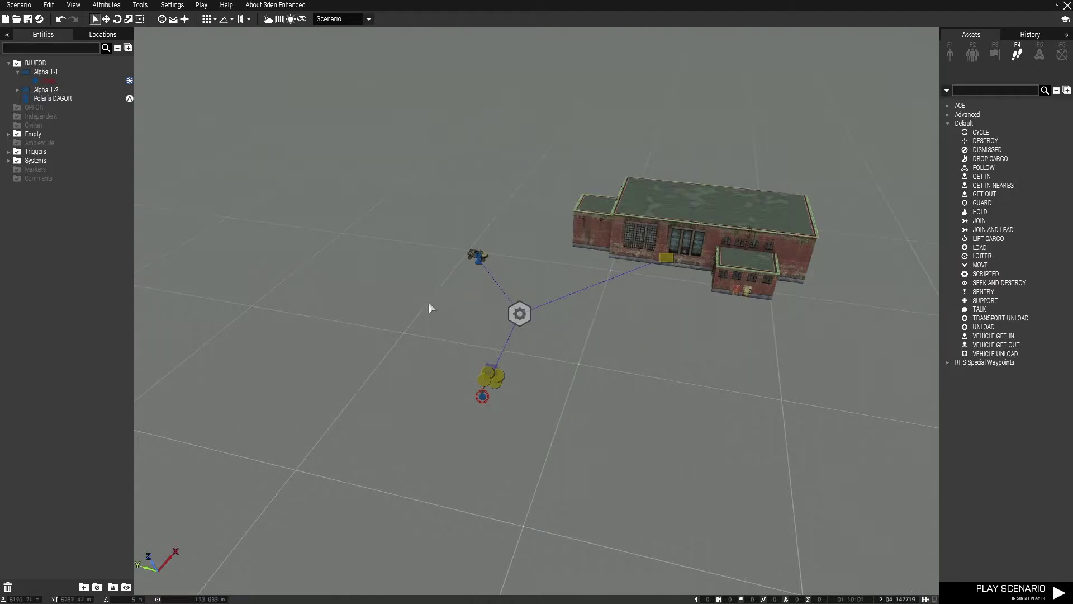
# Delete every object in the scene and place a NATO Competitor soldier.
pyautogui.moveTo(347, 138); pyautogui.dragTo(854, 498)
pyautogui.press('Delete')
pyautogui.scroll(5, 638, 443)
pyautogui.click(950, 55)
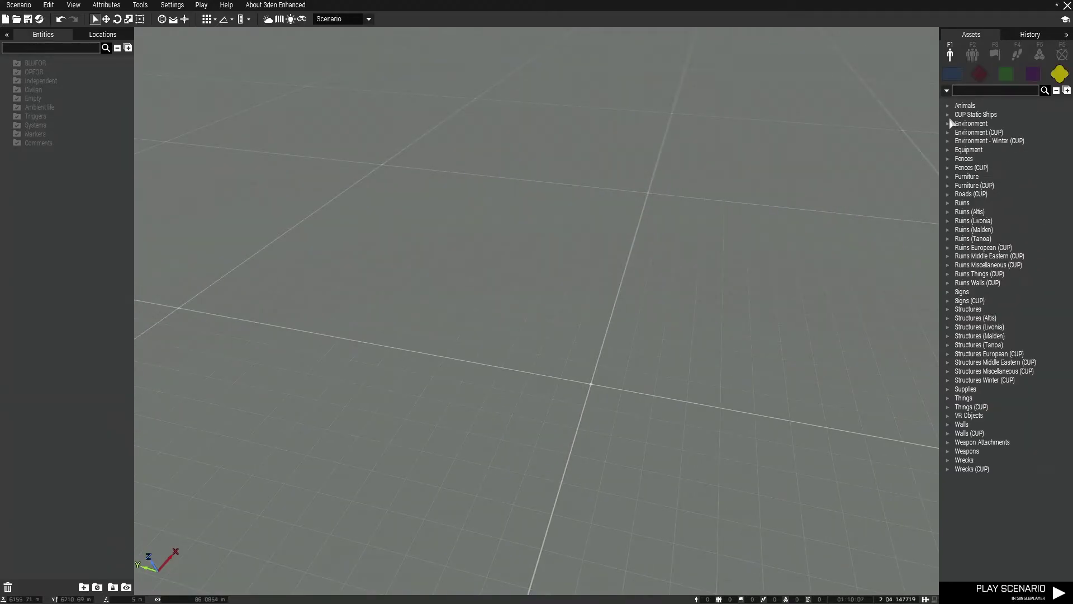
pyautogui.click(953, 75)
pyautogui.click(997, 406)
pyautogui.moveTo(672, 453); pyautogui.dragTo(490, 413, button='right')
pyautogui.click(483, 424)
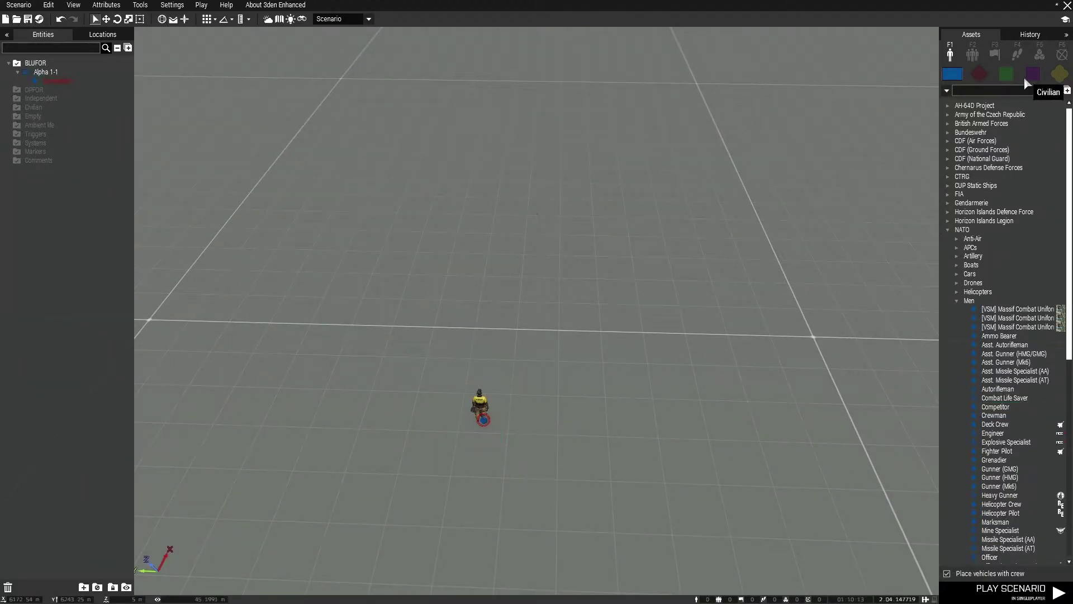
# Place a 10x10x10 trigger just in front of the Competitor soldier.
pyautogui.click(994, 54)
pyautogui.moveTo(994, 132); pyautogui.dragTo(514, 318)
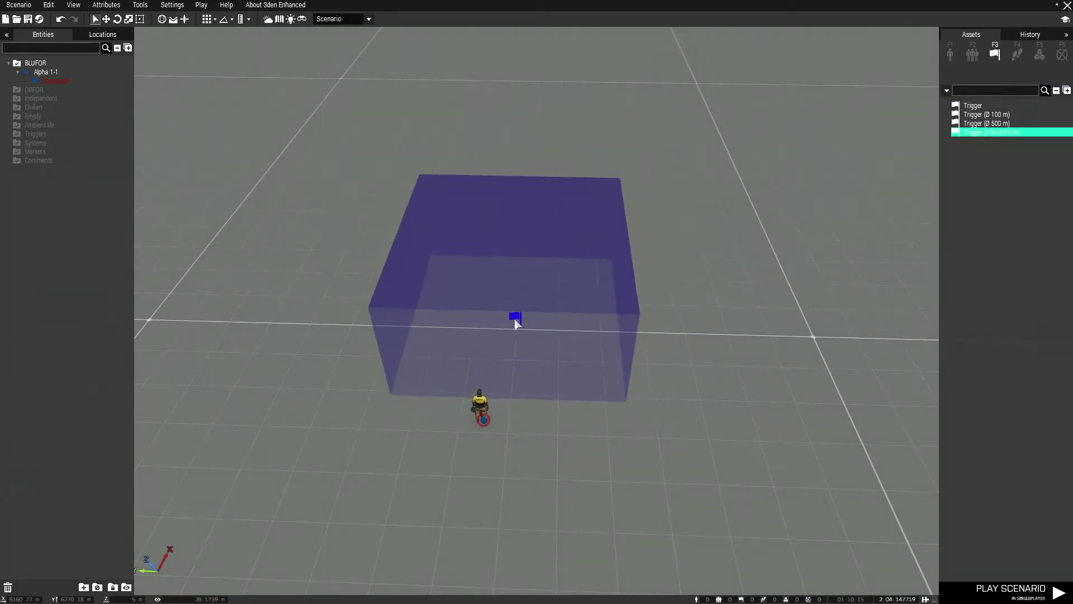
pyautogui.click(515, 317)
pyautogui.moveTo(637, 410); pyautogui.dragTo(663, 428, button='right')
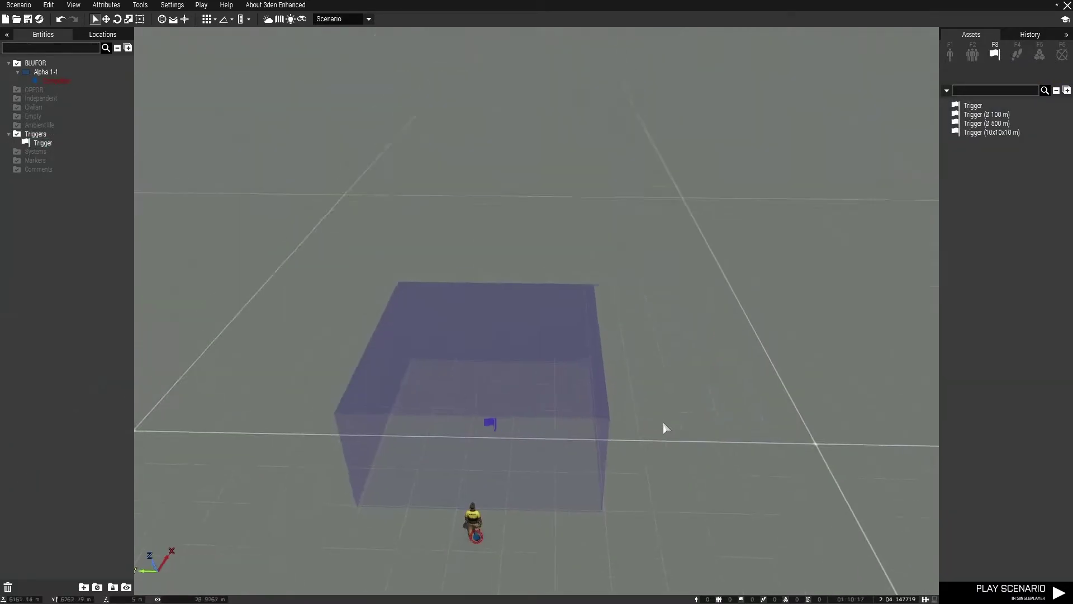
pyautogui.scroll(-3, 664, 427)
pyautogui.click(950, 54)
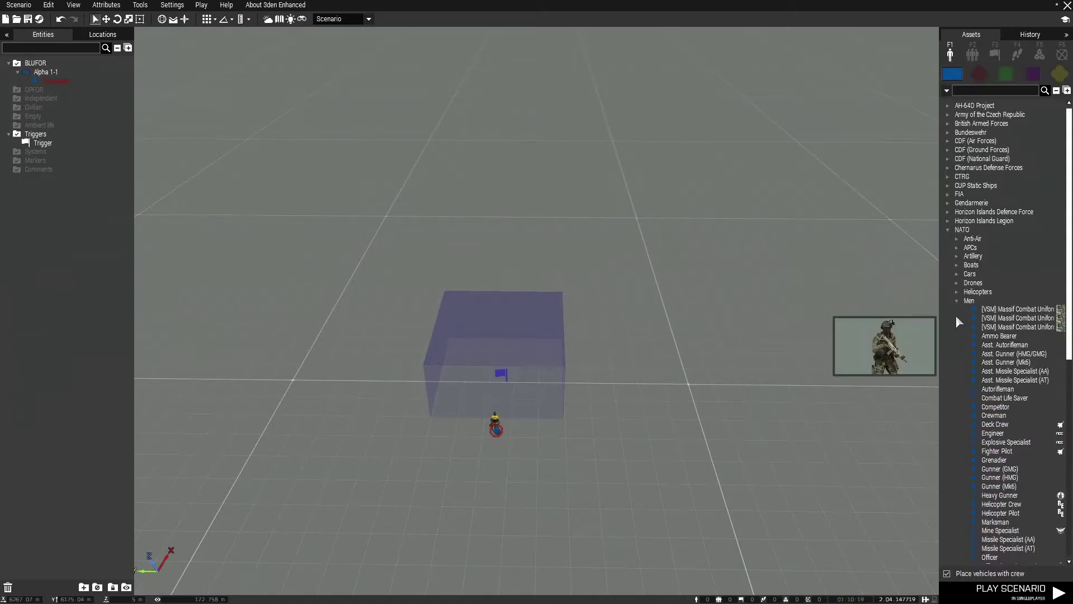
pyautogui.click(956, 300)
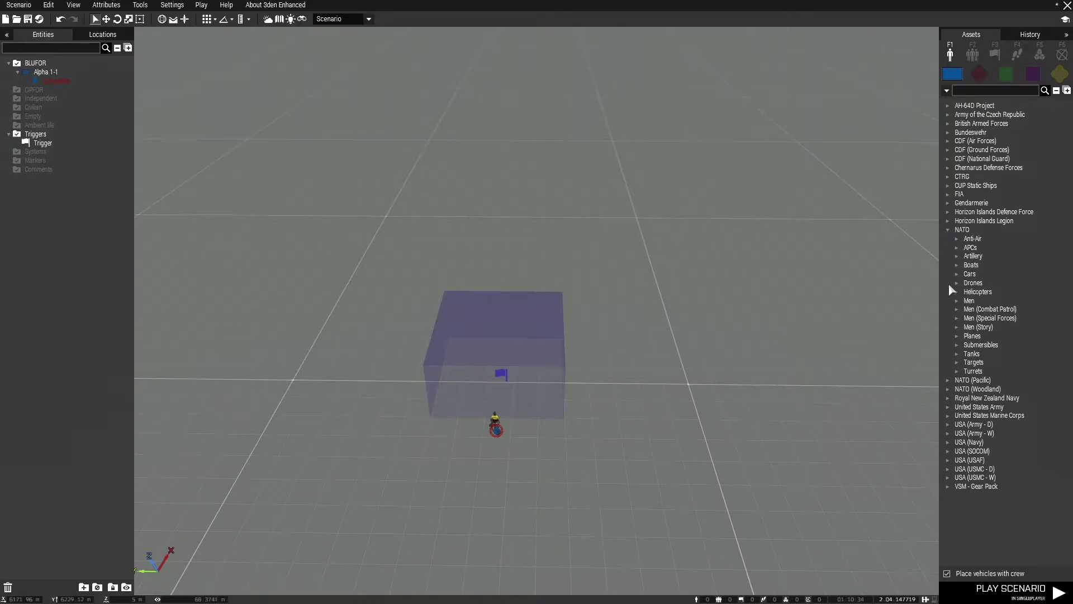
# Place an empty Merkava Mk IV M tank past the trigger and rotate it about 90 degrees.
pyautogui.click(957, 353)
pyautogui.moveTo(1004, 380)
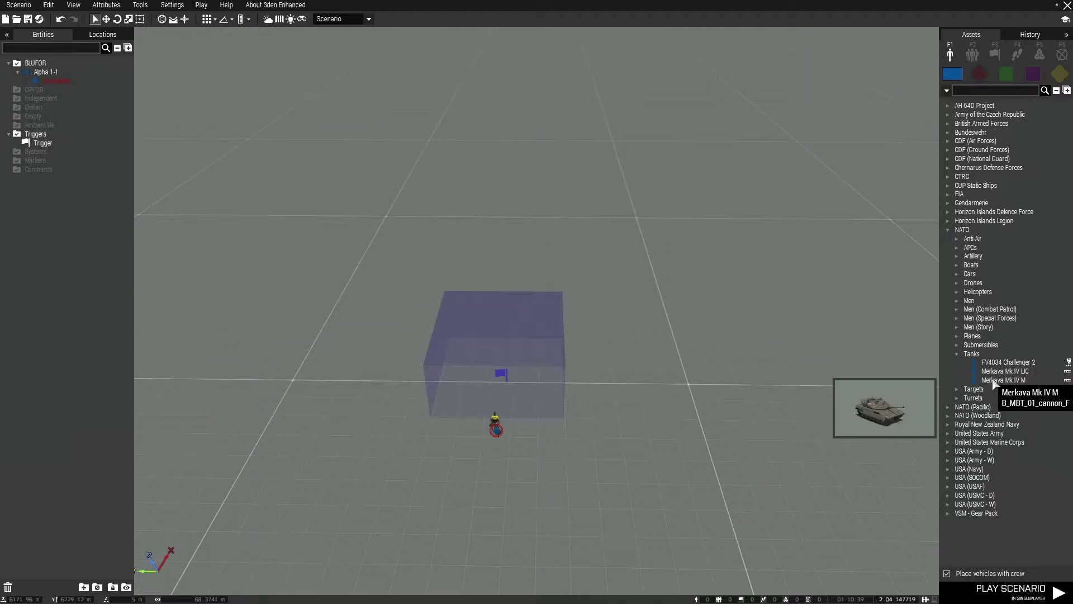
pyautogui.click(1004, 380)
pyautogui.click(495, 310)
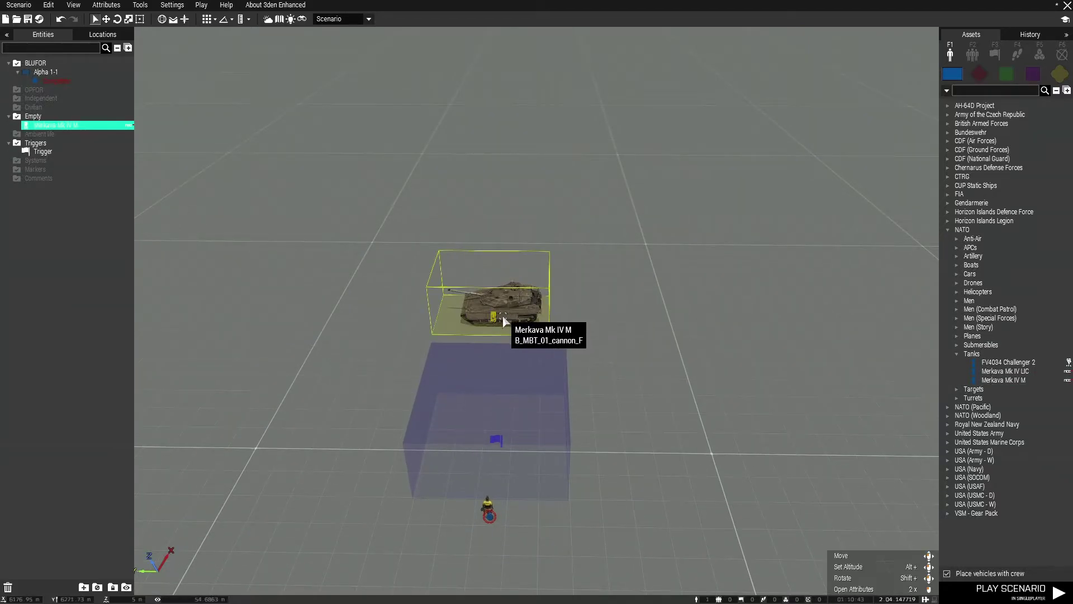
pyautogui.keyDown('shift'); pyautogui.moveTo(556, 361); pyautogui.dragTo(511, 326); pyautogui.keyUp('shift')
pyautogui.click(646, 301)
pyautogui.moveTo(645, 301)
pyautogui.mouseDown(button='right')
pyautogui.moveTo(560, 344)
pyautogui.moveTo(508, 462)
pyautogui.mouseUp(button='right')
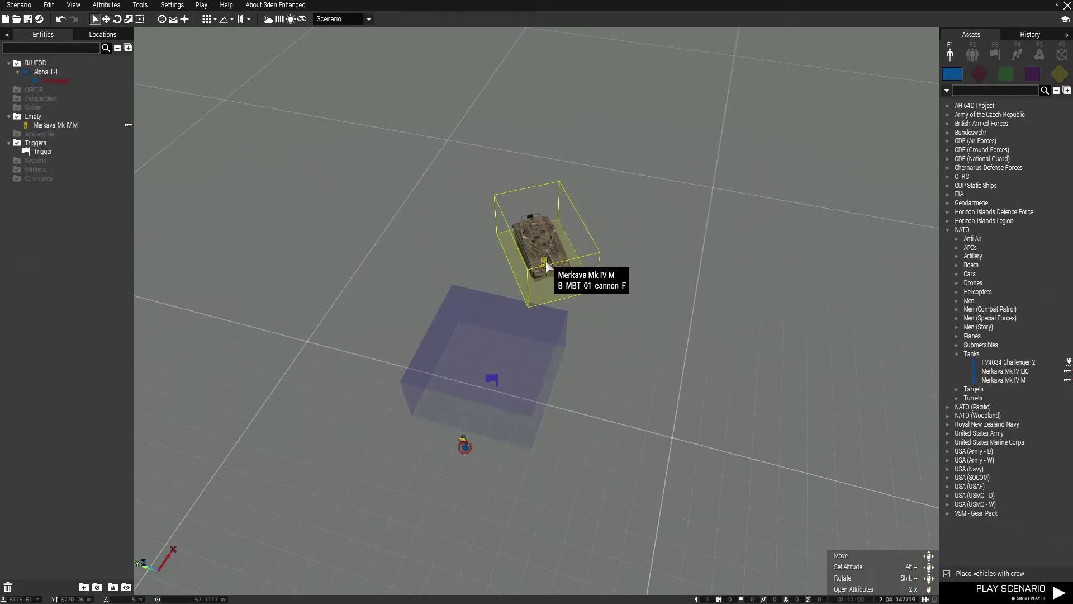
# Enter tank1 as the Merkava tank's variable name and confirm its attributes.
pyautogui.doubleClick(499, 286)
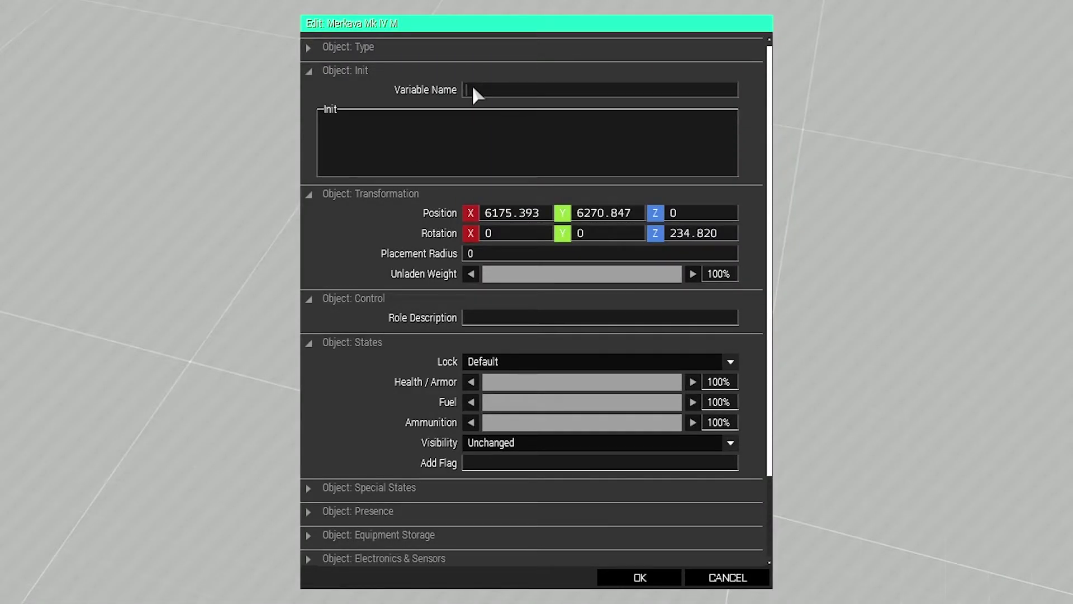
pyautogui.click(473, 90)
pyautogui.write('tank1')
pyautogui.click(639, 578)
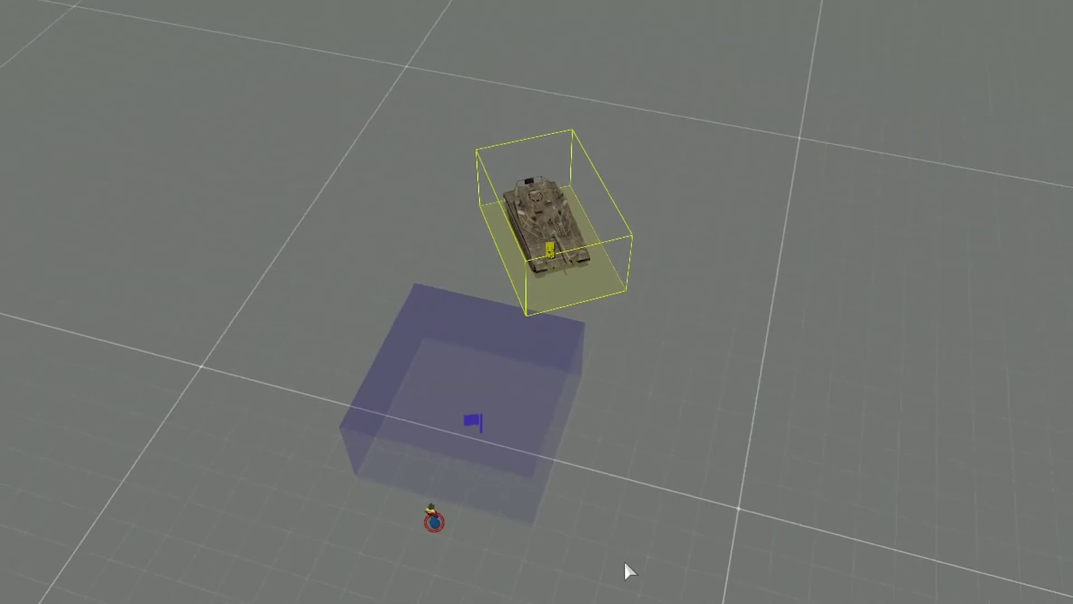
# Set the trigger size to 1 × 1 × 2 and activation to Any Player (Present).
pyautogui.doubleClick(477, 419)
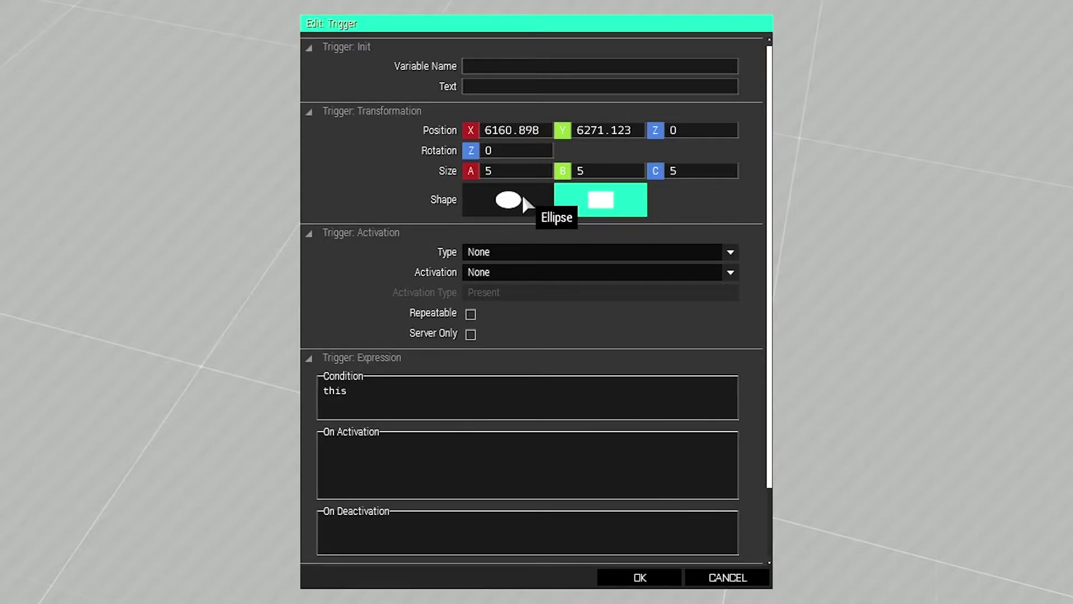
pyautogui.click(512, 170)
pyautogui.write('1')
pyautogui.press('Tab')
pyautogui.write('1')
pyautogui.press('Tab')
pyautogui.write('2')
pyautogui.click(500, 274)
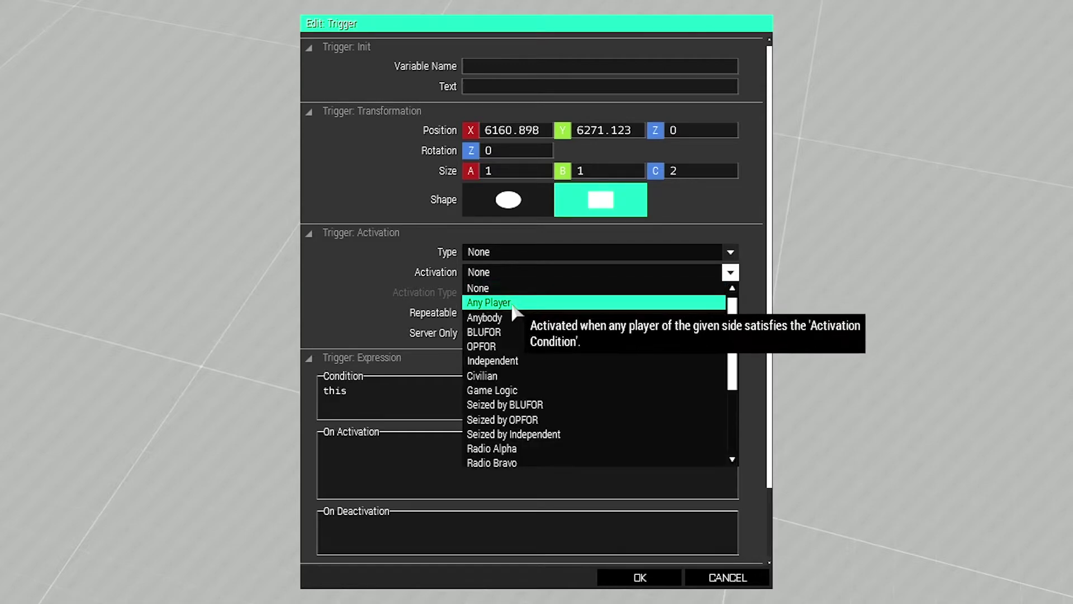
pyautogui.click(503, 304)
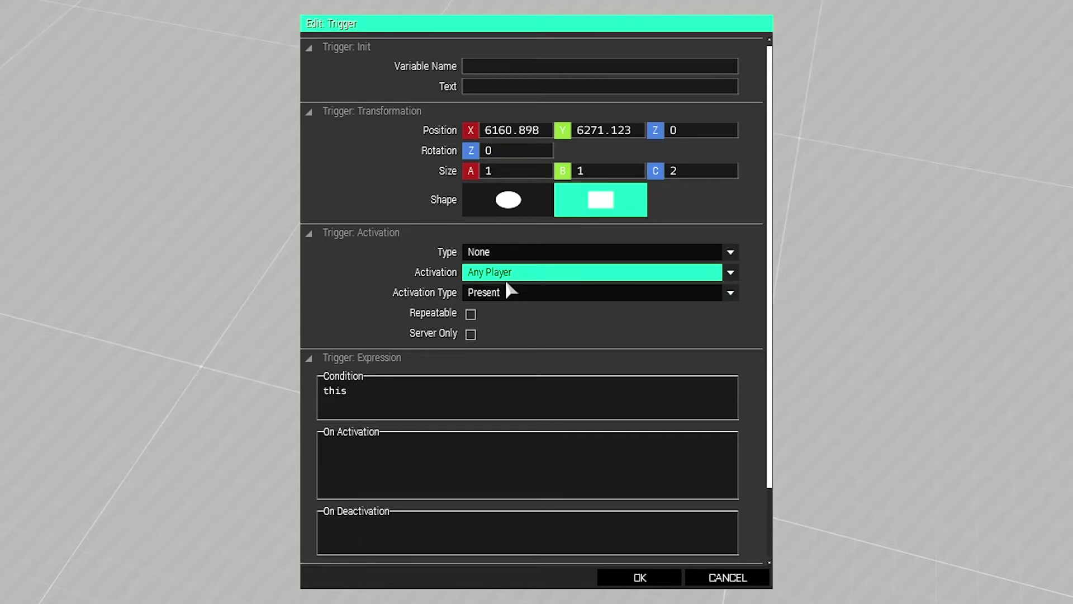
pyautogui.click(446, 473)
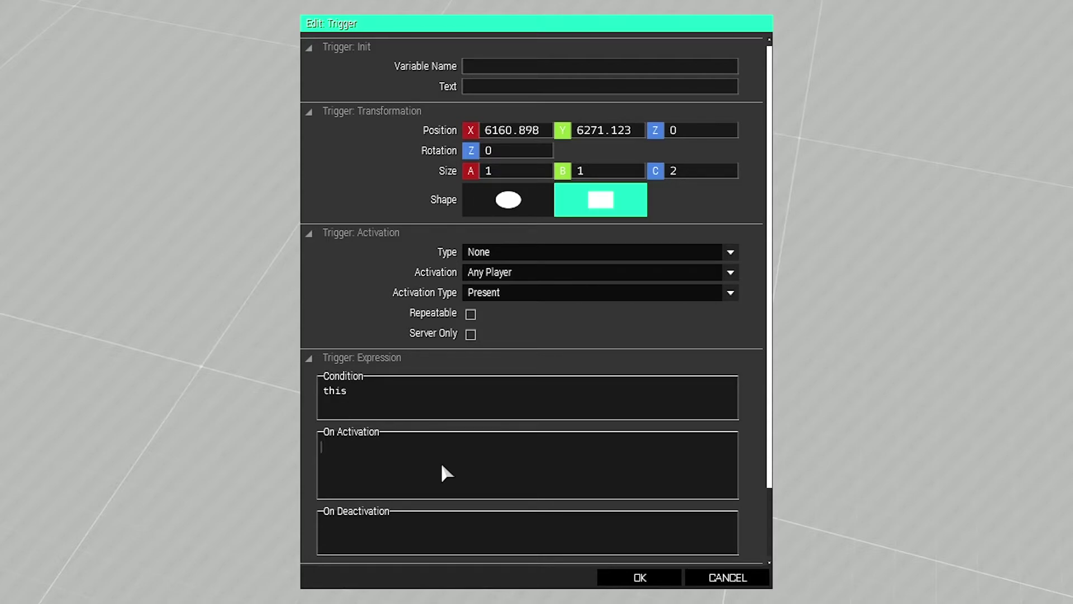
pyautogui.write('delete')
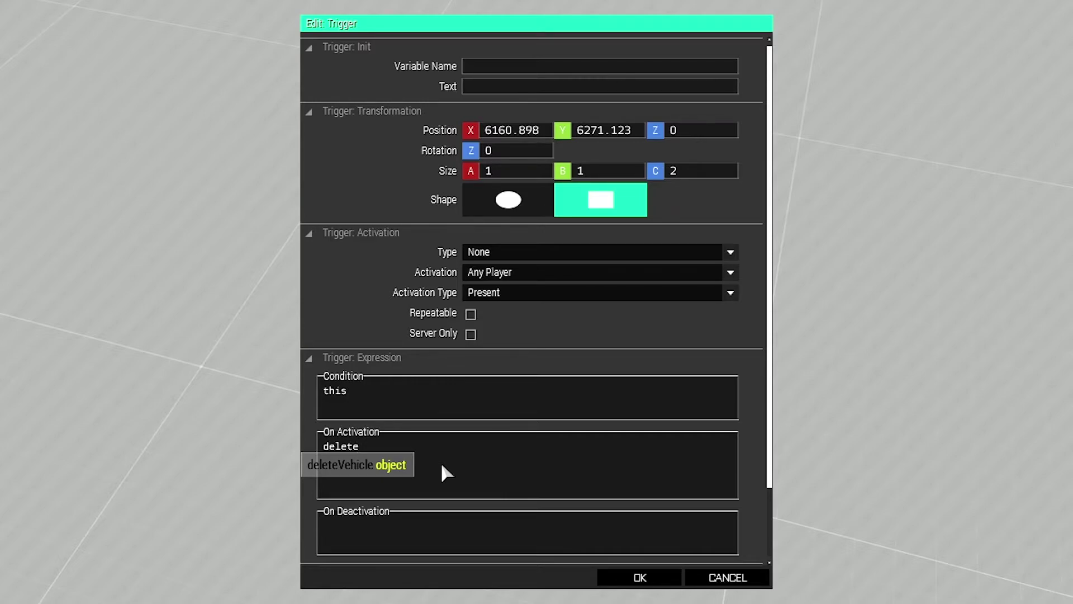
# Enter deleteVehicle tank1; as the trigger's On Activation code.
pyautogui.press('Tab')
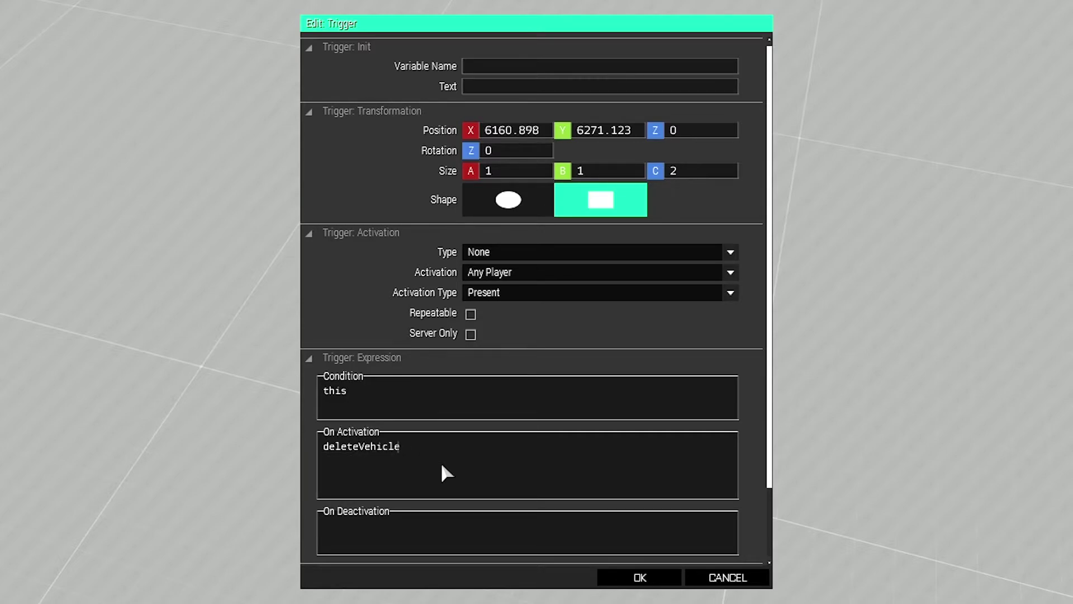
pyautogui.press('BackSpace')
pyautogui.press('BackSpace')
pyautogui.press('BackSpace')
pyautogui.press('BackSpace')
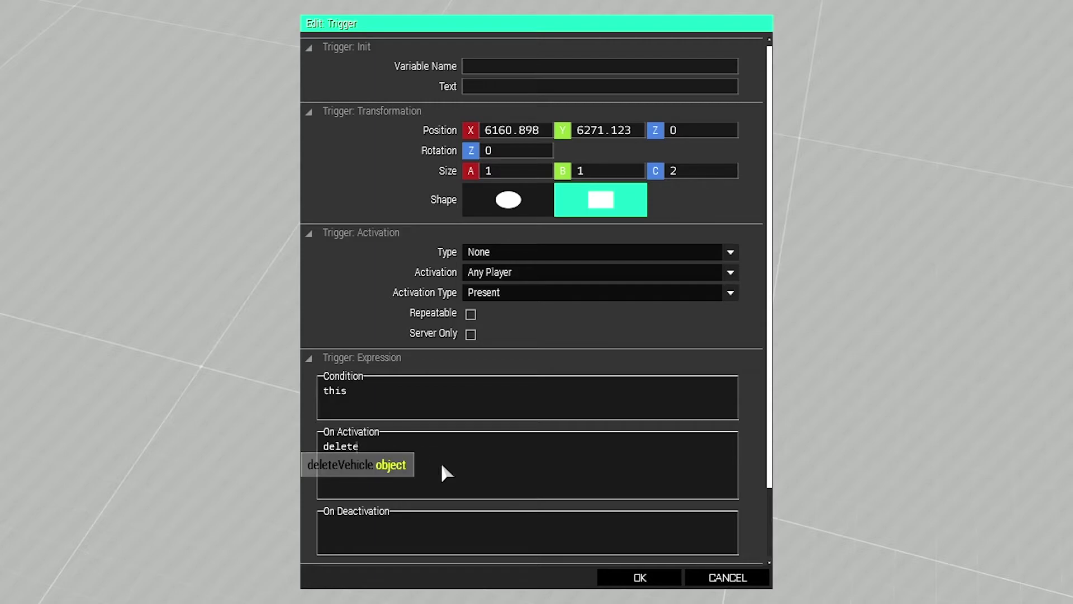
pyautogui.write('Ve')
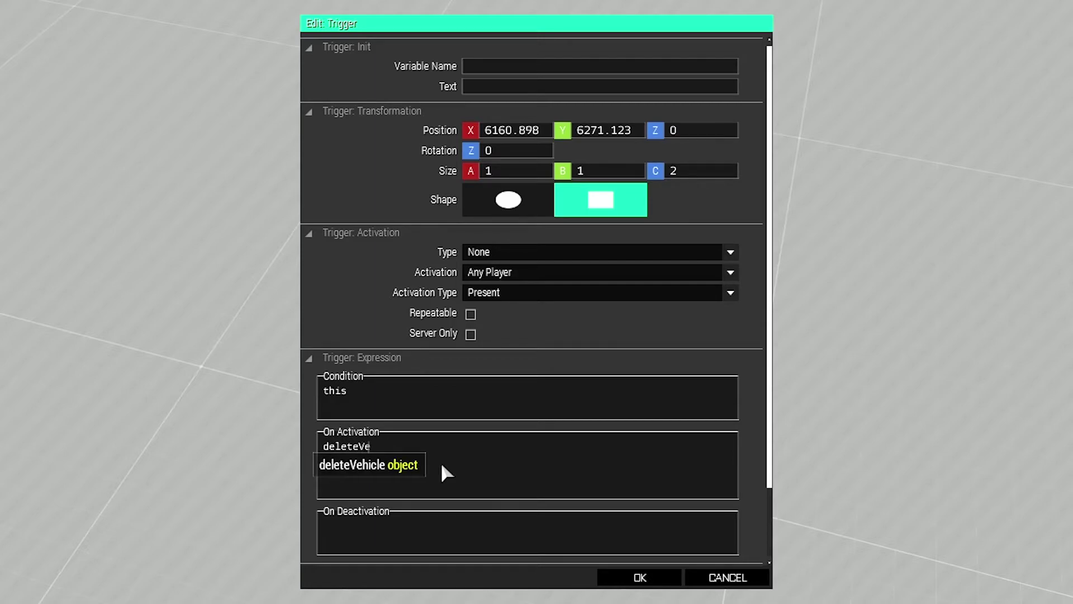
pyautogui.write('hicle')
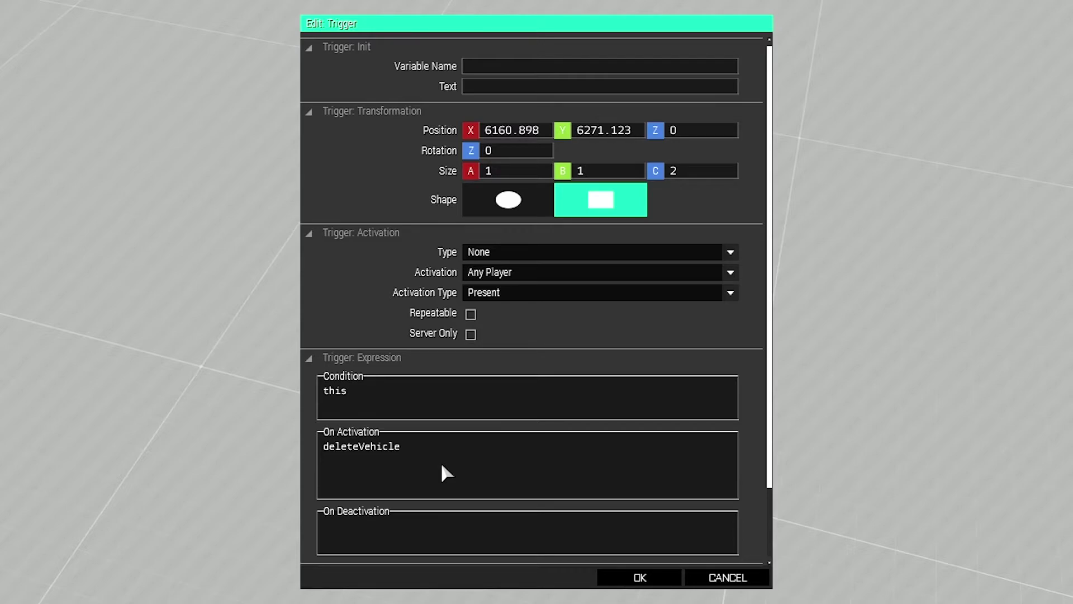
pyautogui.write('tank1;')
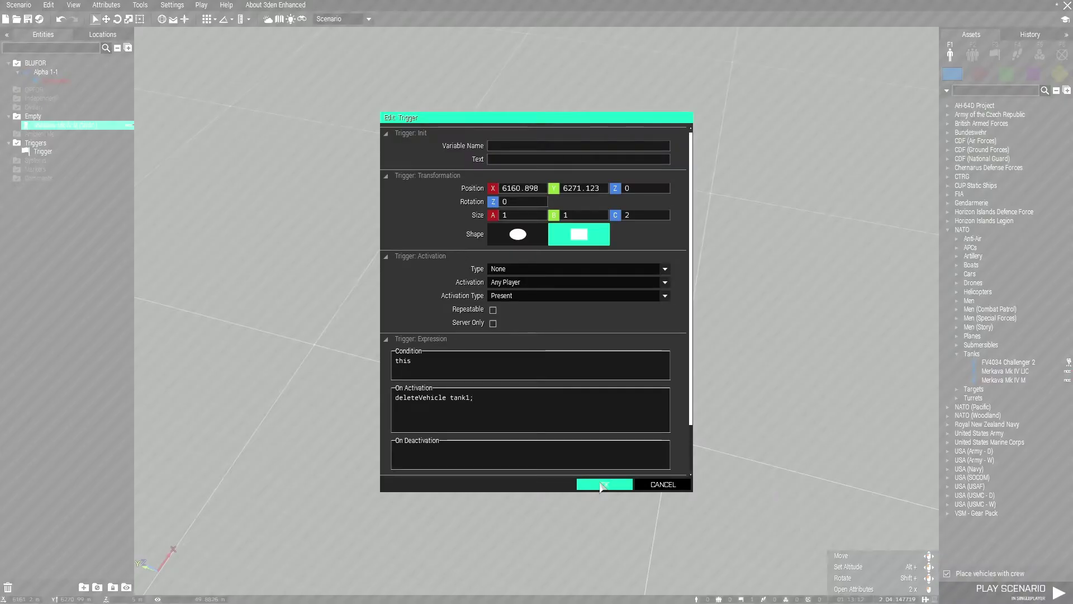
# Confirm the trigger settings and place a Road Cone inside the trigger area.
pyautogui.click(602, 488)
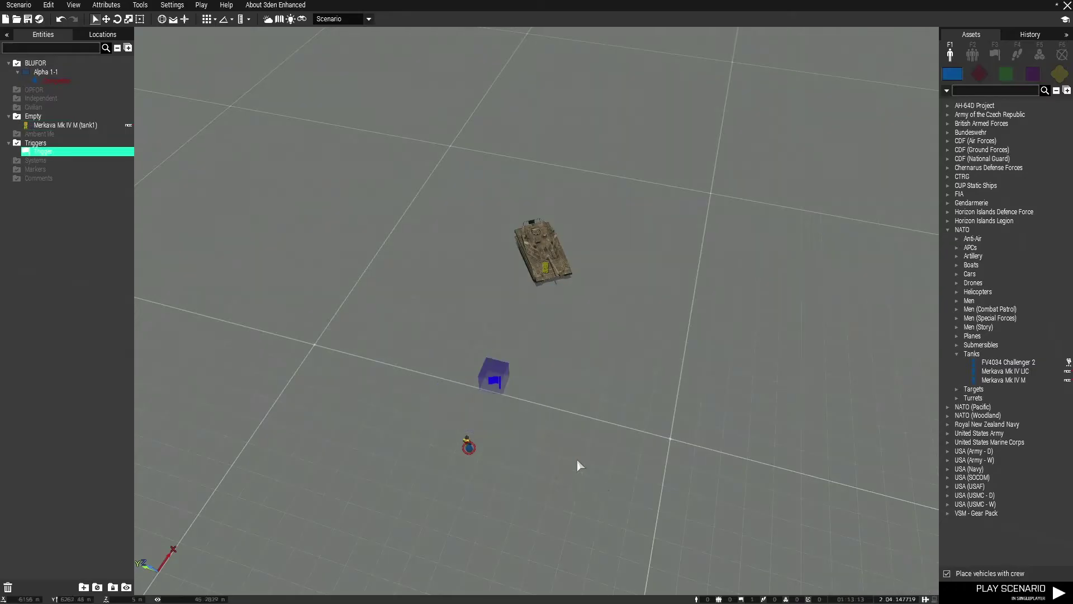
pyautogui.scroll(2, 566, 451)
pyautogui.scroll(2, 552, 410)
pyautogui.scroll(1, 551, 410)
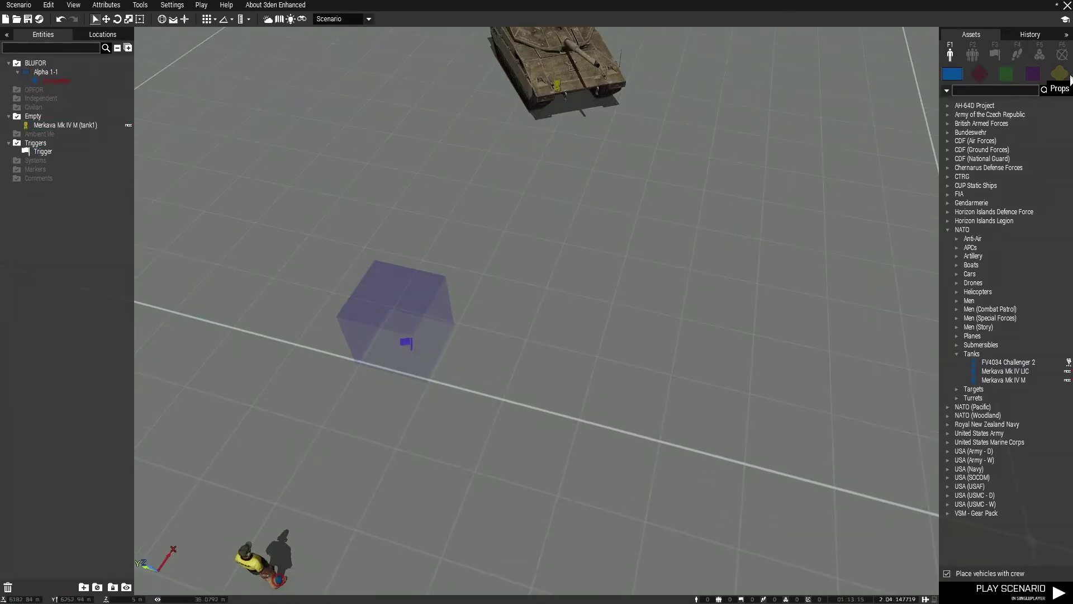
pyautogui.click(1058, 75)
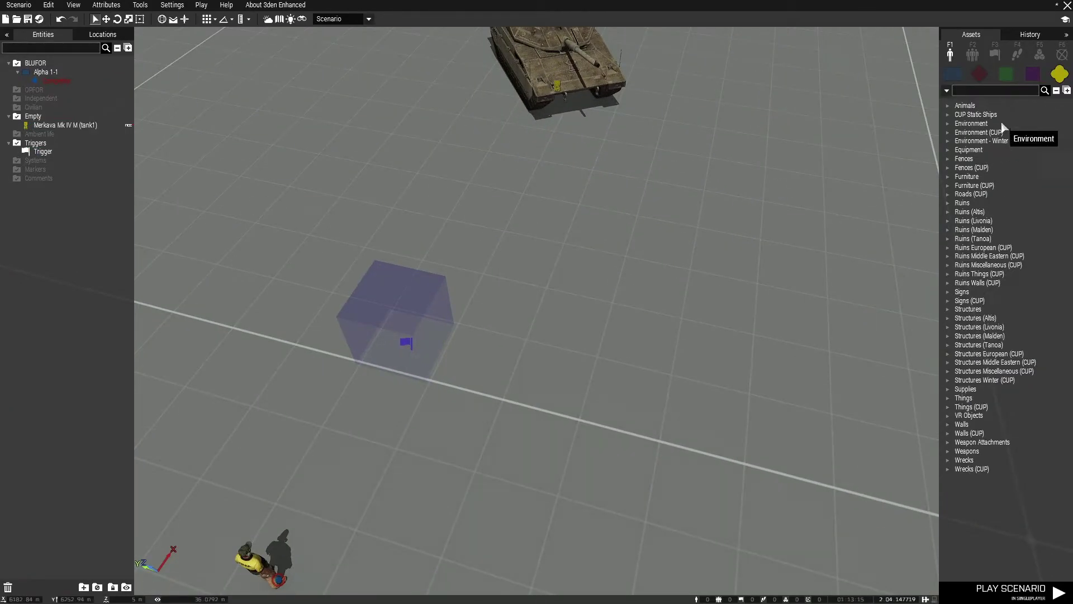
pyautogui.click(990, 90)
pyautogui.write('cone')
pyautogui.click(998, 123)
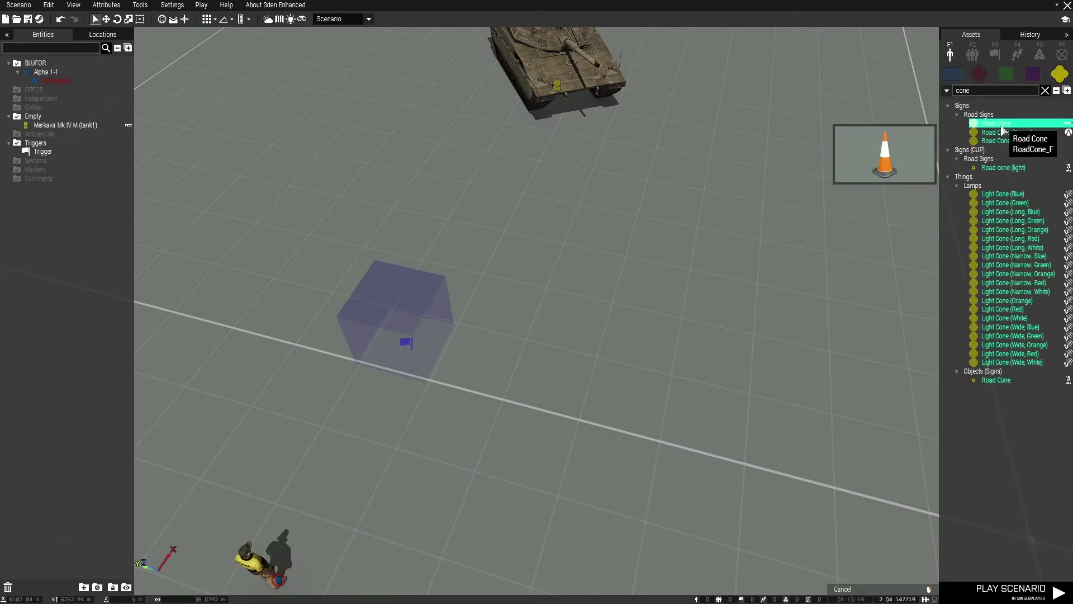
pyautogui.click(403, 352)
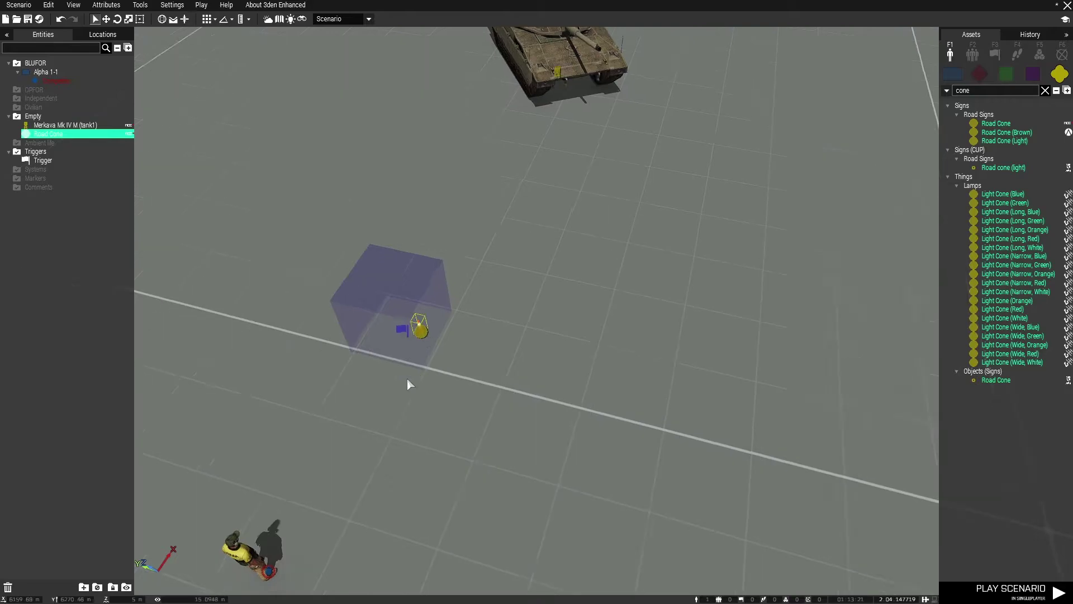
pyautogui.scroll(3, 419, 369)
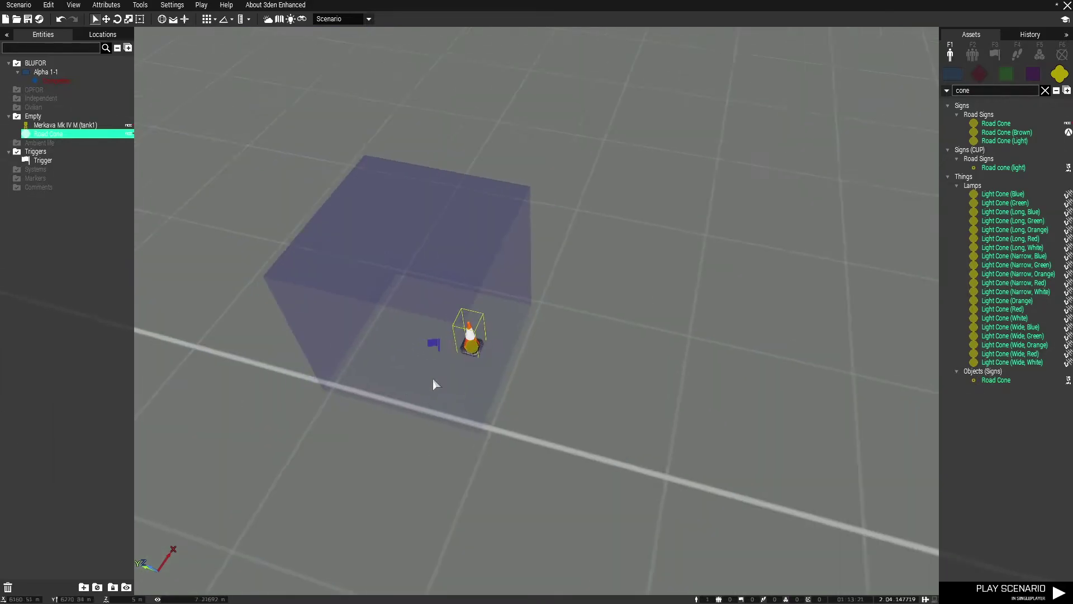
# Drag the soldier up beside the small trigger and road cone.
pyautogui.click(432, 345)
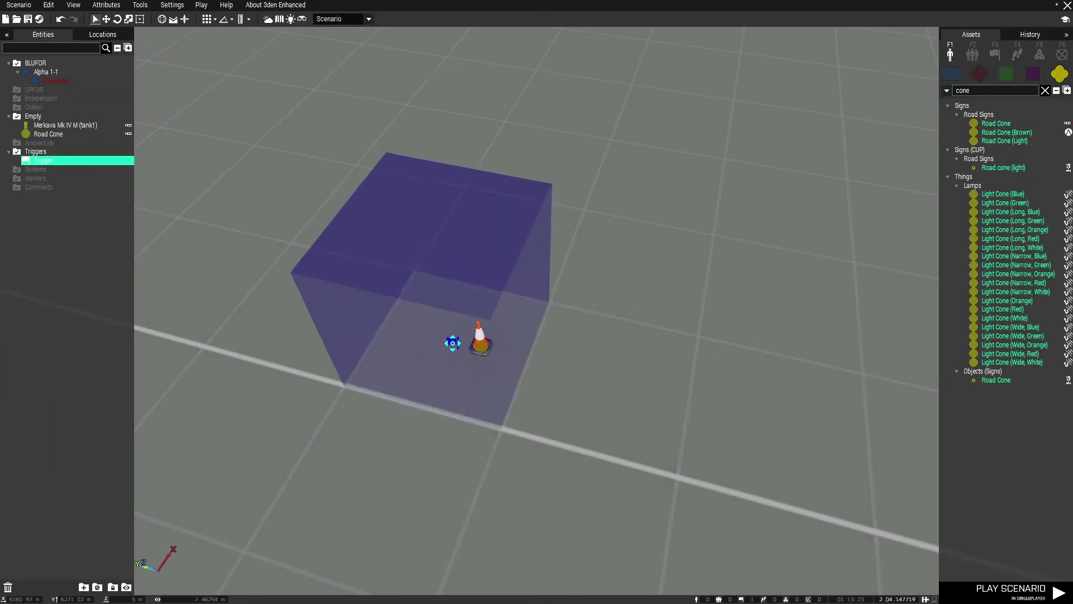
pyautogui.click(479, 340)
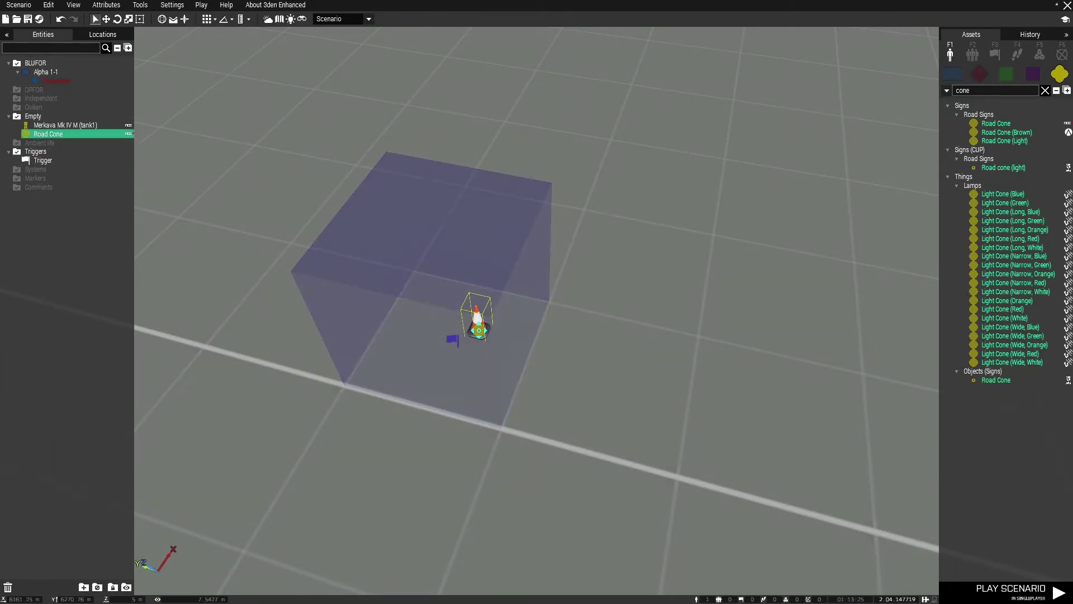
pyautogui.scroll(-3, 538, 350)
pyautogui.scroll(-4, 538, 350)
pyautogui.scroll(-2, 604, 385)
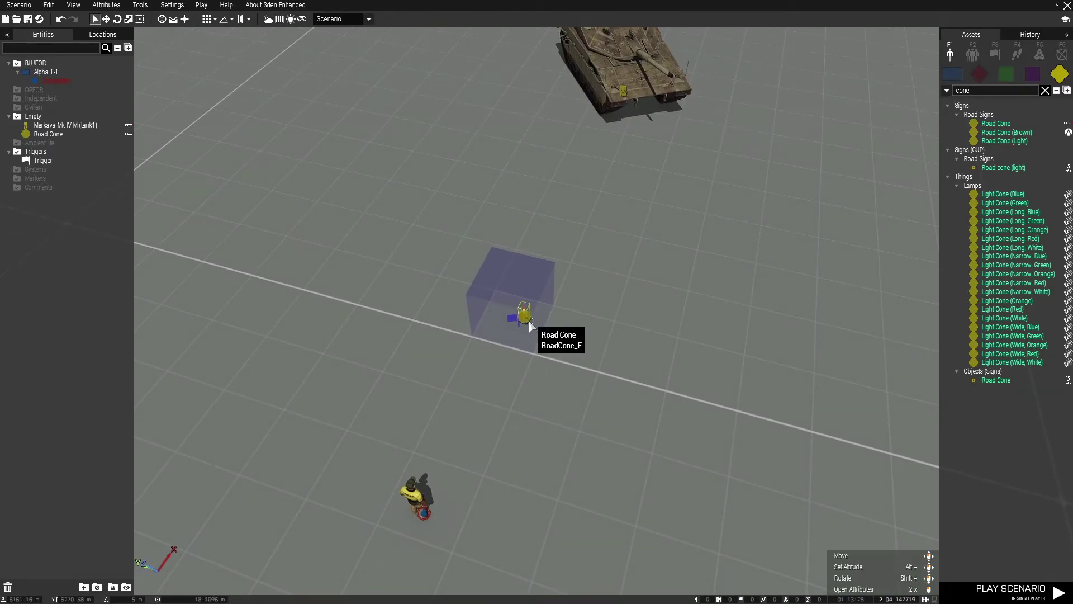
pyautogui.click(522, 319)
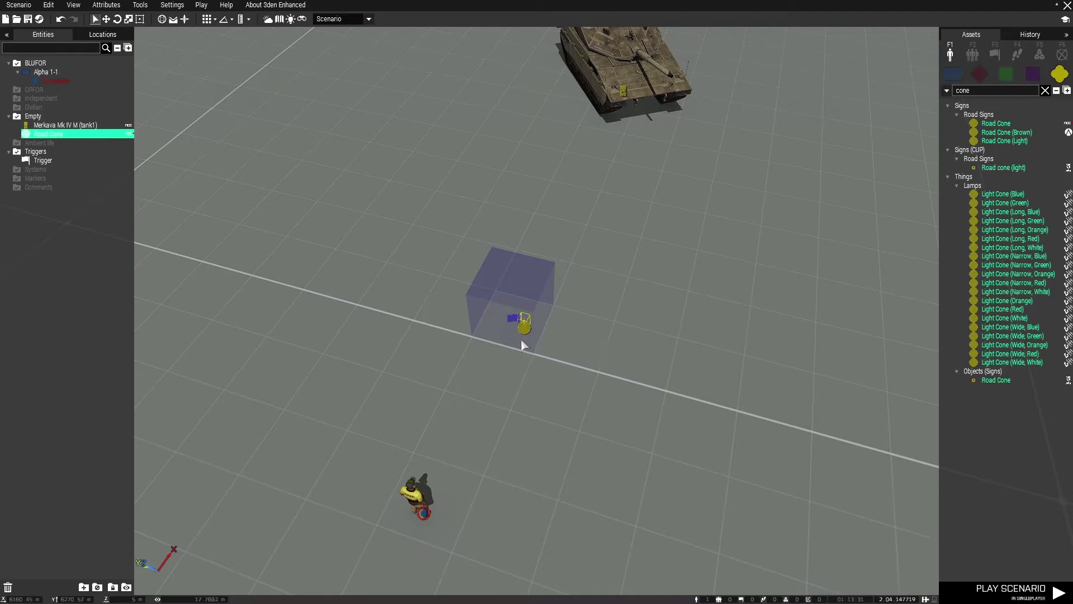
pyautogui.moveTo(613, 311); pyautogui.dragTo(614, 322, button='right')
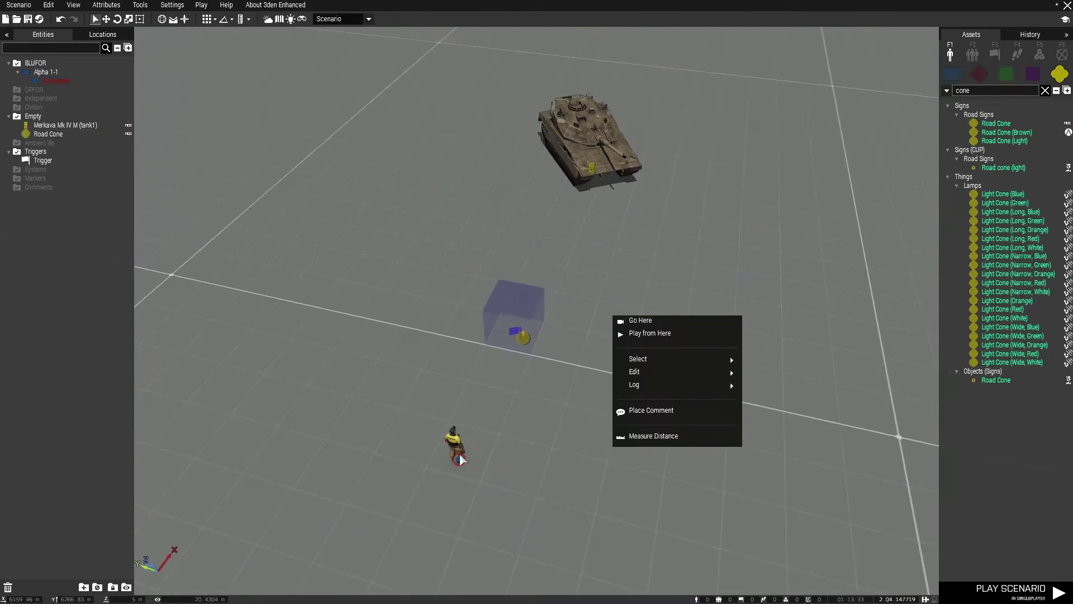
pyautogui.click(457, 453)
pyautogui.moveTo(457, 449); pyautogui.dragTo(505, 344)
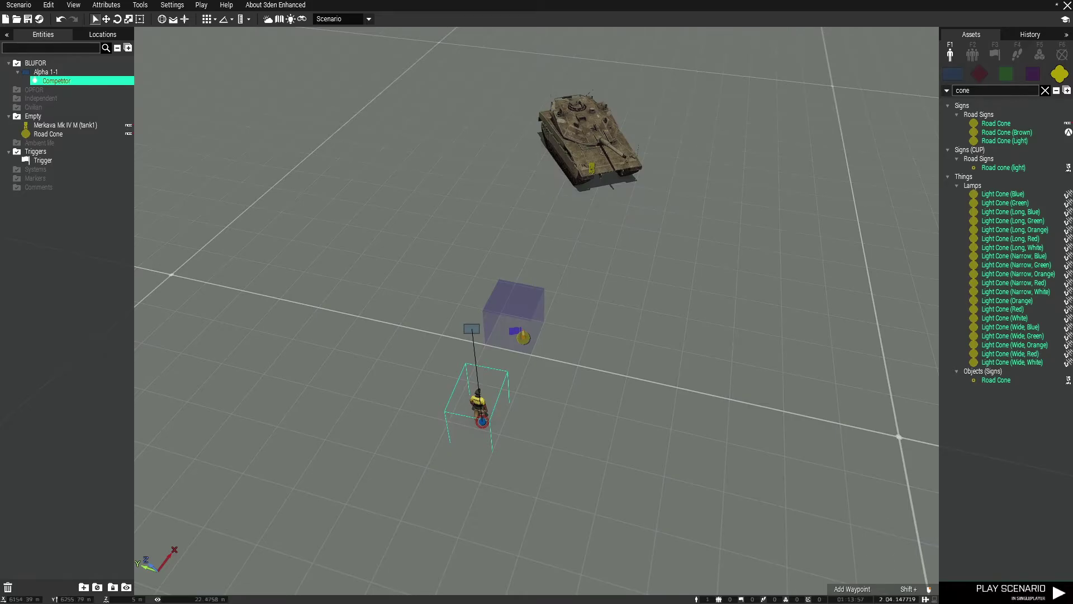
pyautogui.press('Return')
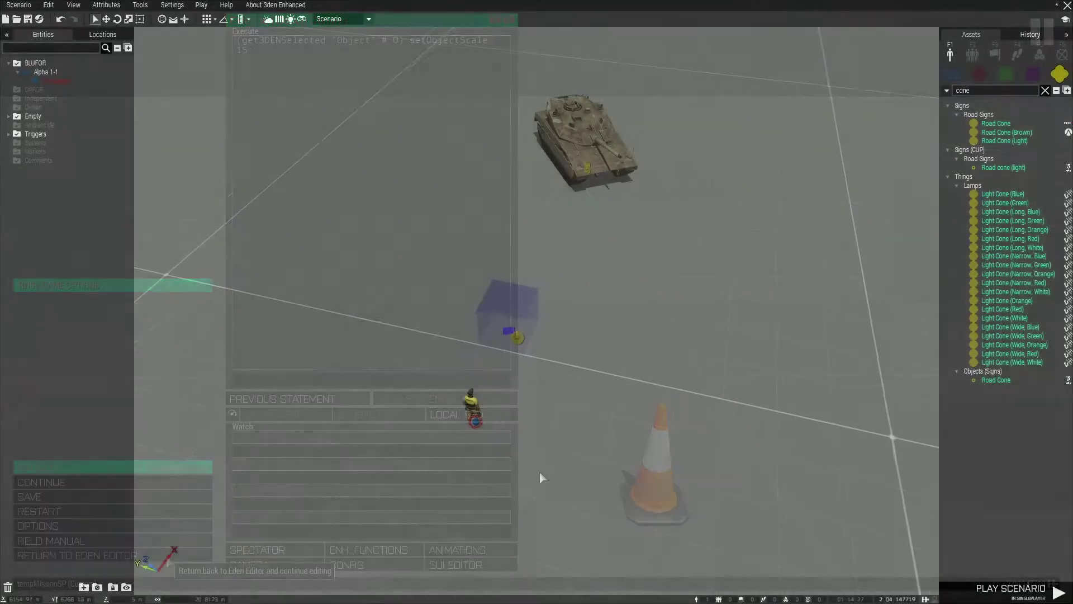
pyautogui.moveTo(609, 399); pyautogui.dragTo(685, 282, button='right')
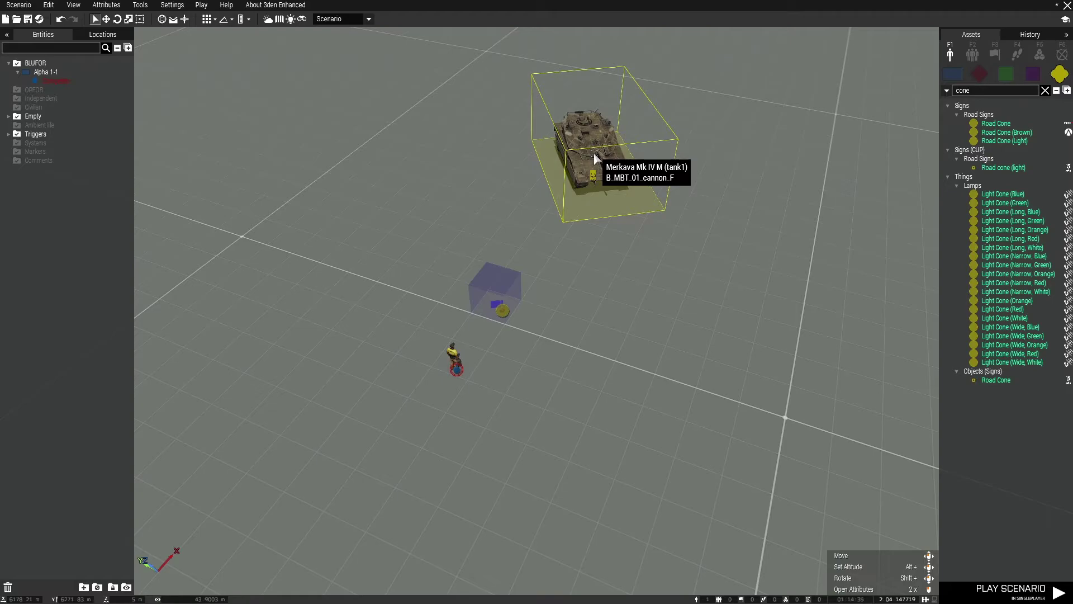
pyautogui.press('Delete')
# Delete the old trigger and soldier, then place a BLUFOR Combat Life Saver.
pyautogui.moveTo(376, 297); pyautogui.dragTo(607, 449)
pyautogui.press('Delete')
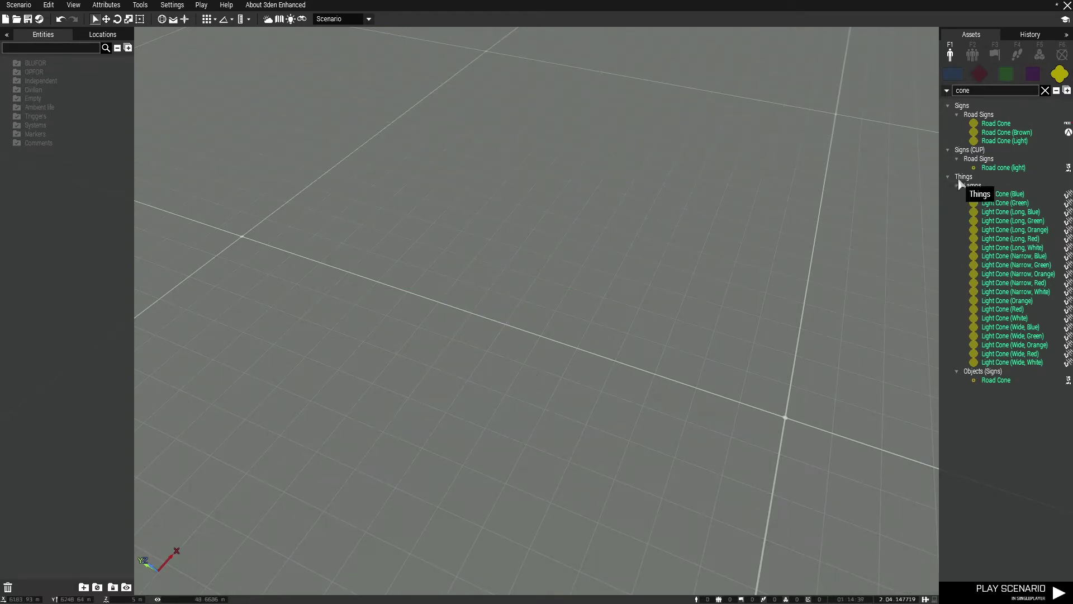
pyautogui.click(1046, 90)
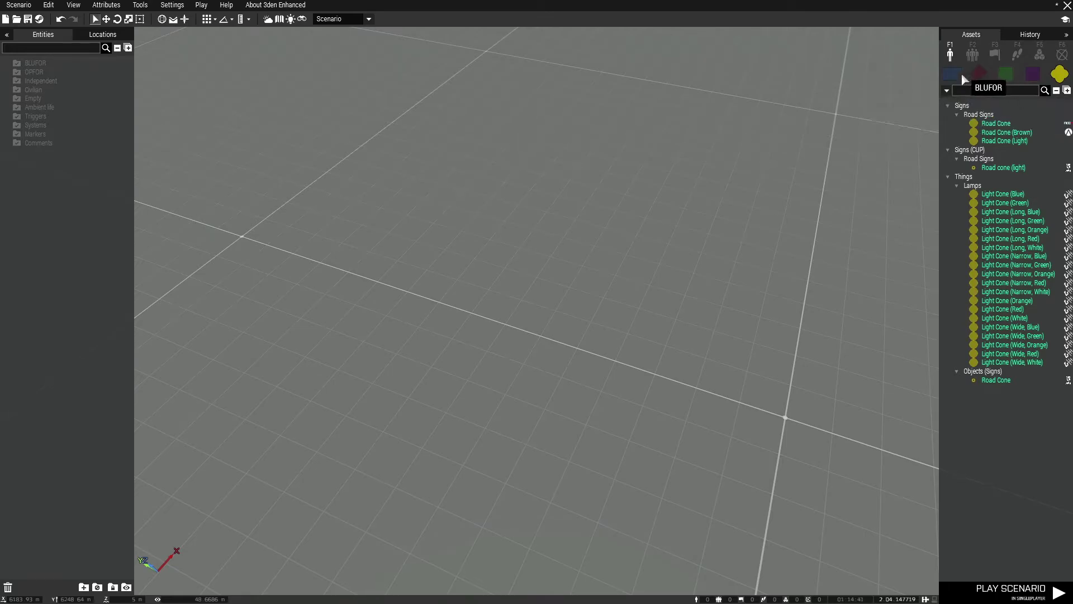
pyautogui.click(959, 73)
pyautogui.click(1004, 397)
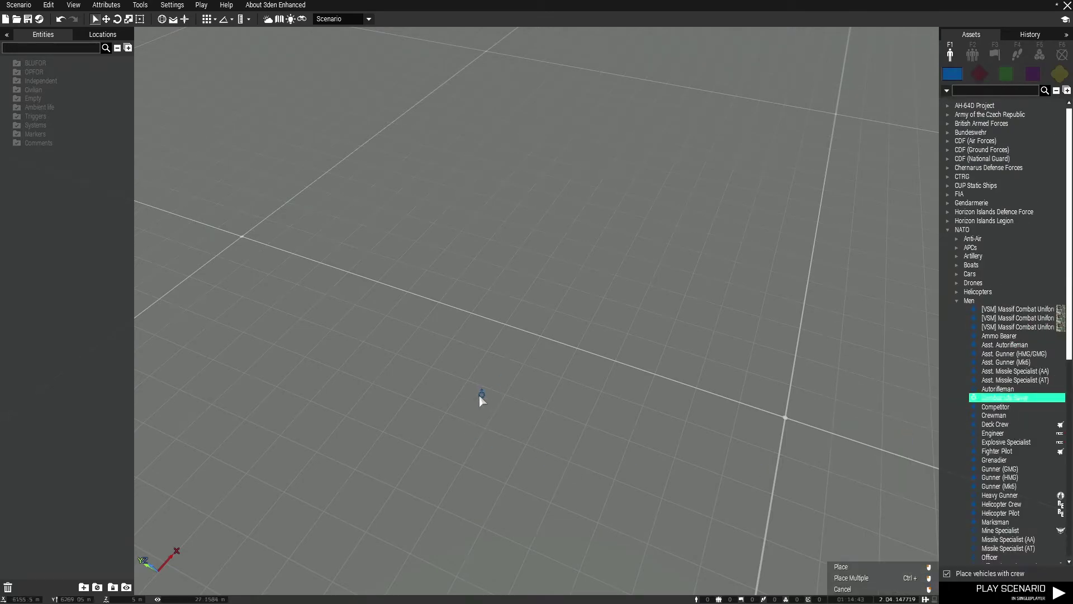
pyautogui.click(473, 401)
pyautogui.click(580, 261)
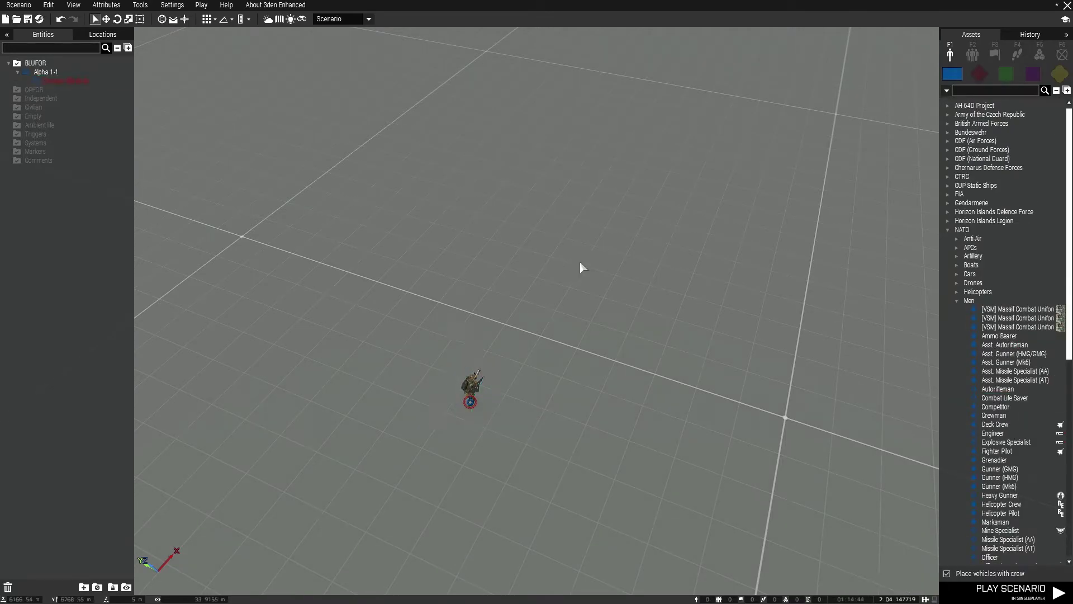
# Place a 10x10x10 m trigger beside the soldier.
pyautogui.click(994, 55)
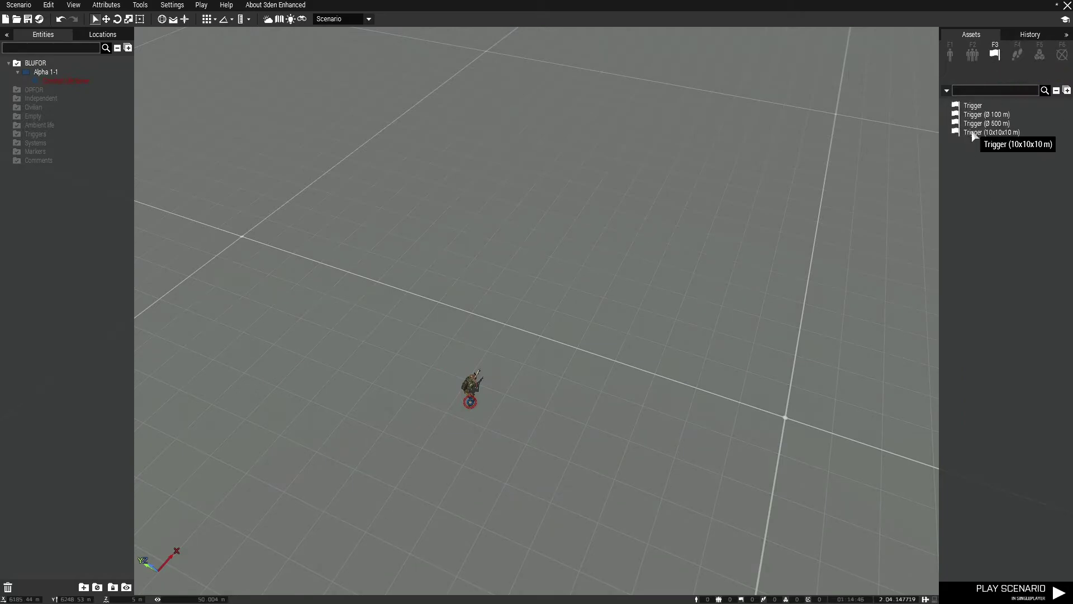
pyautogui.moveTo(990, 133); pyautogui.dragTo(538, 319)
pyautogui.click(538, 320)
pyautogui.scroll(-3, 607, 405)
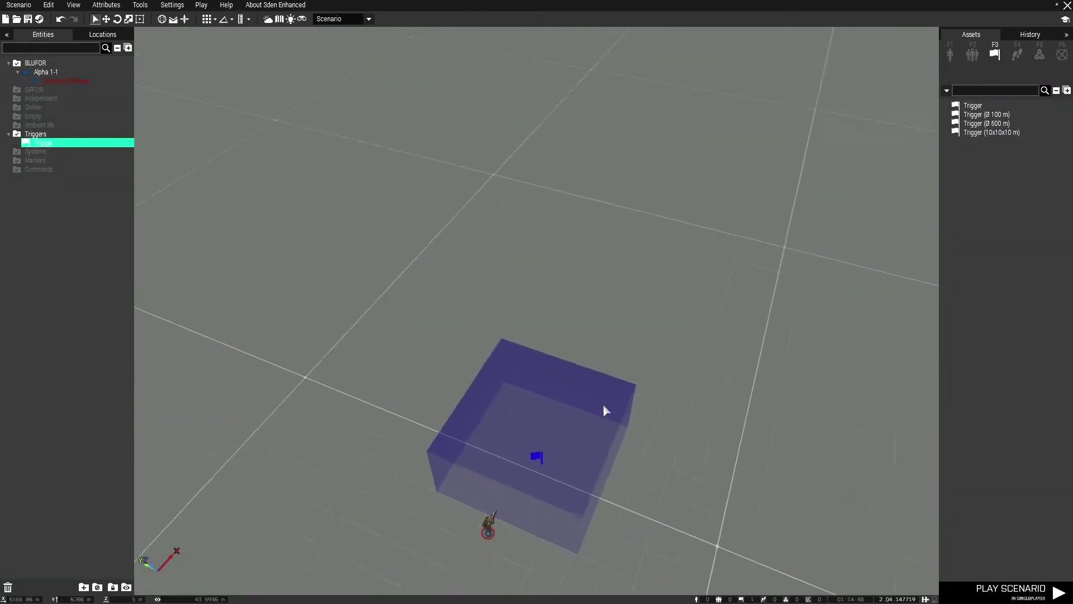
# Place a crewed UH-80 Ghost Hawk and raise it high into the air.
pyautogui.click(950, 53)
pyautogui.click(957, 303)
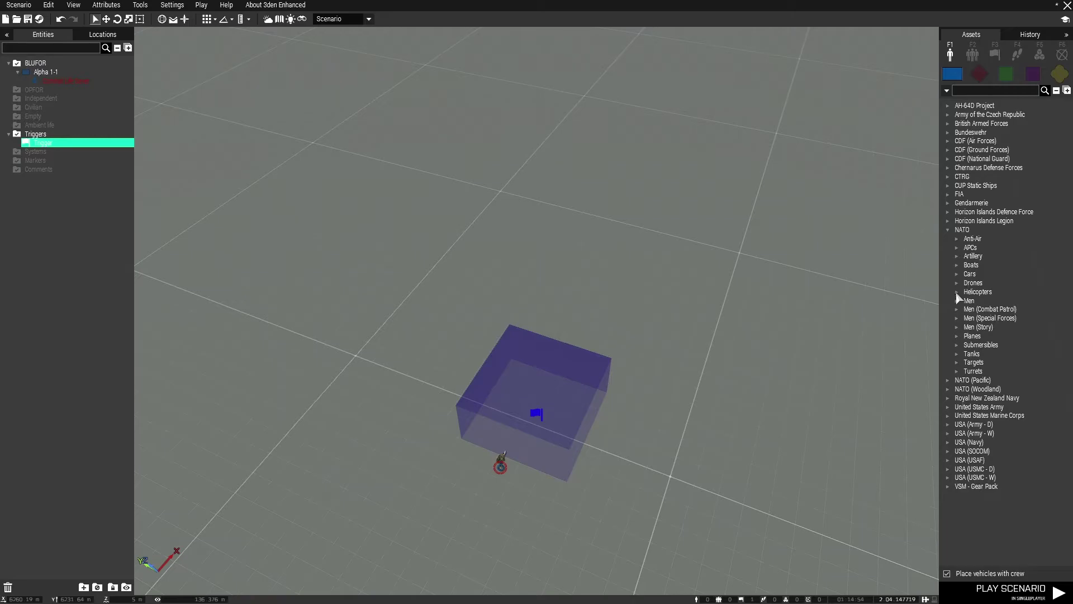
pyautogui.click(957, 292)
pyautogui.moveTo(1006, 345)
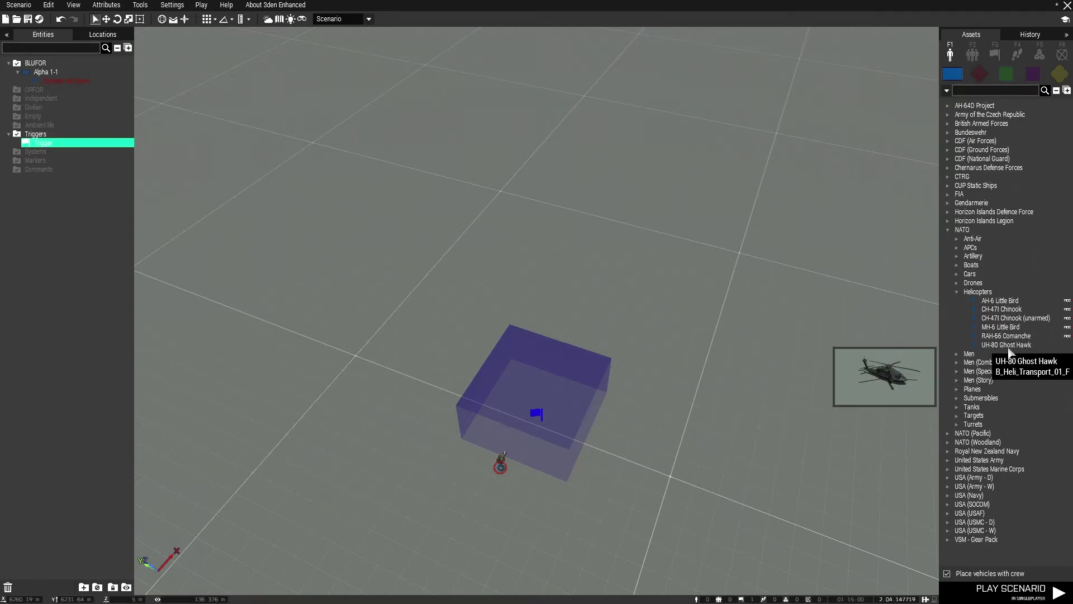
pyautogui.click(1007, 345)
pyautogui.moveTo(635, 347); pyautogui.dragTo(673, 296, button='right')
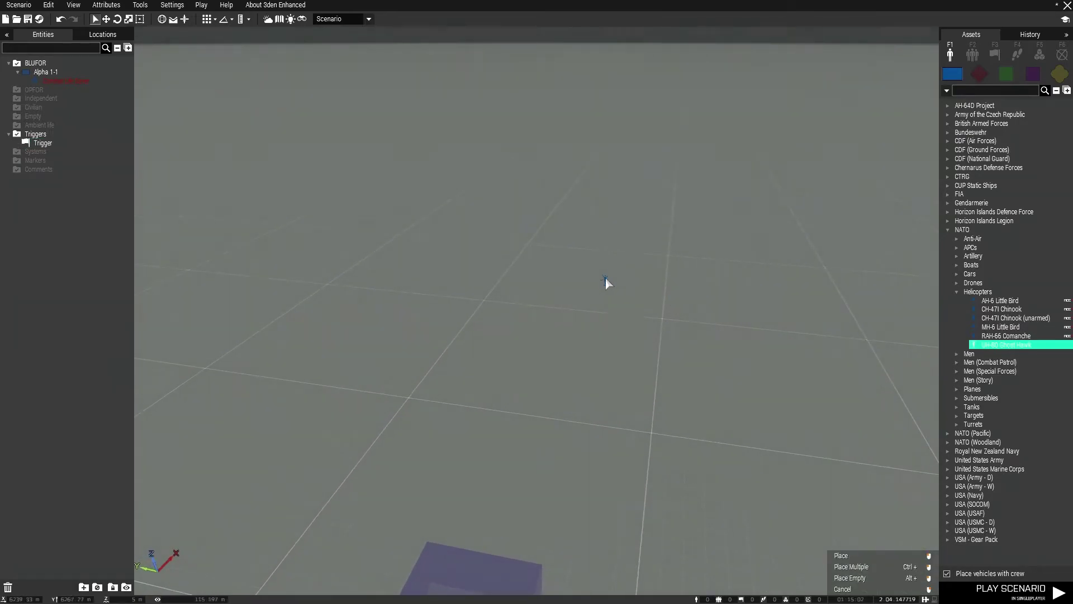
pyautogui.click(605, 273)
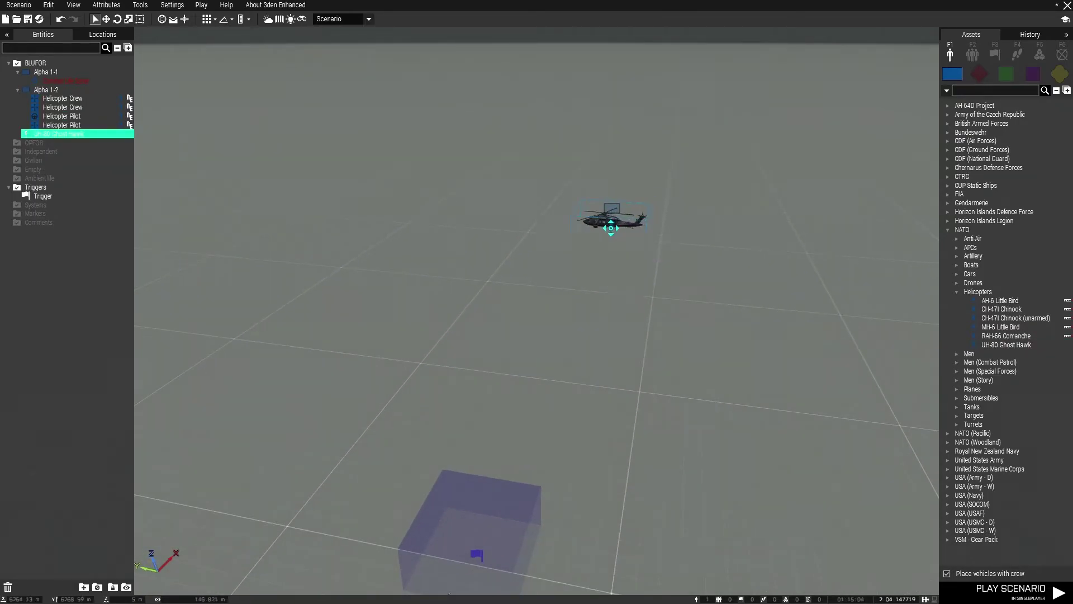
pyautogui.keyDown('alt'); pyautogui.moveTo(612, 226); pyautogui.dragTo(642, 62); pyautogui.keyUp('alt')
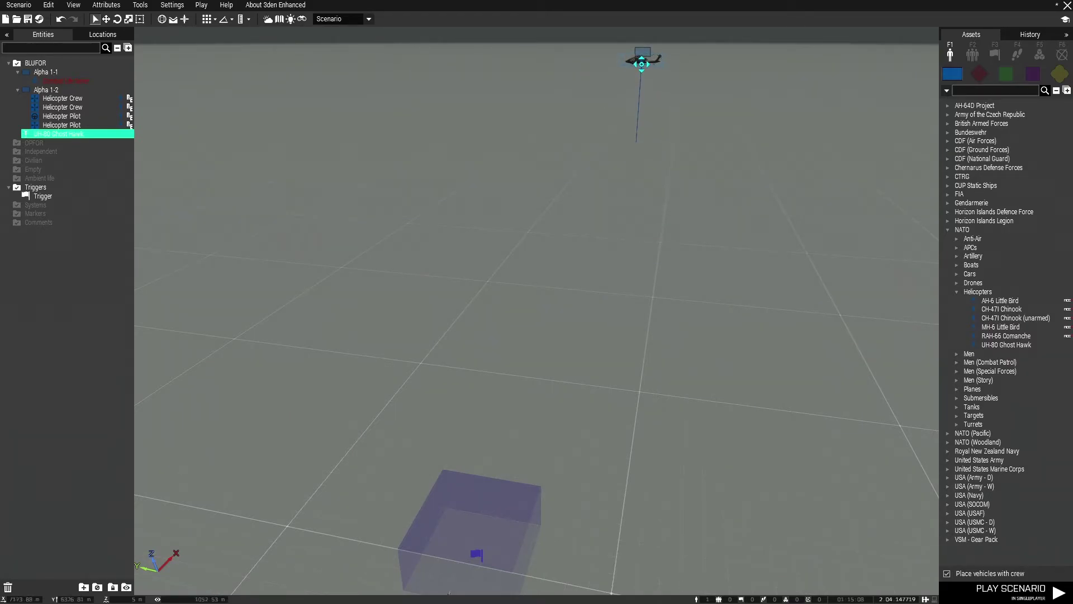
pyautogui.click(632, 190)
pyautogui.moveTo(632, 190)
pyautogui.mouseDown(button='right')
pyautogui.moveTo(632, 232)
pyautogui.moveTo(604, 210)
pyautogui.mouseUp(button='right')
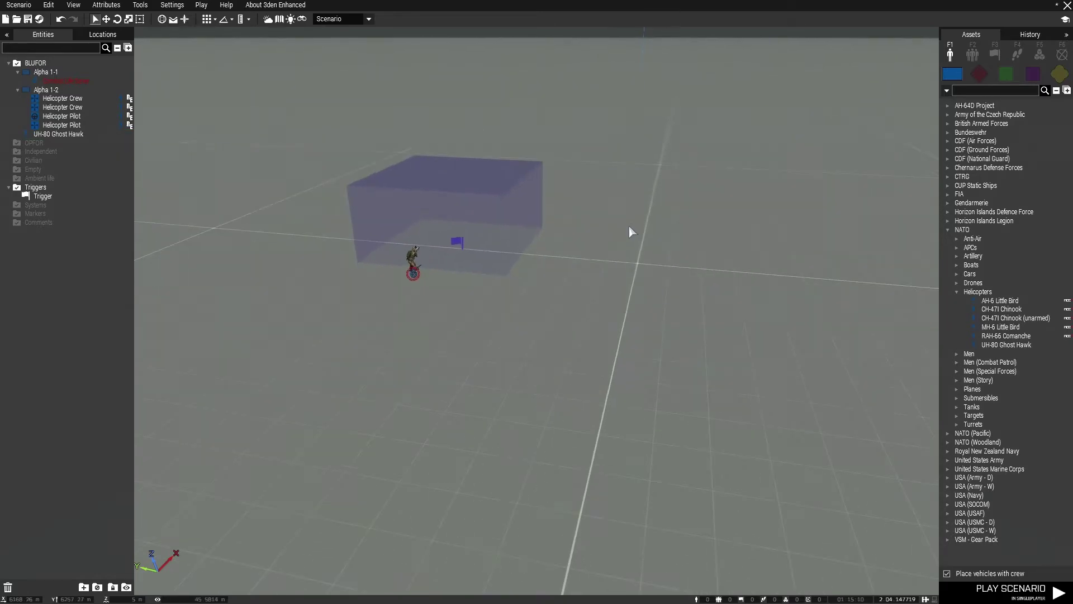
pyautogui.scroll(3, 632, 232)
pyautogui.scroll(-3, 614, 218)
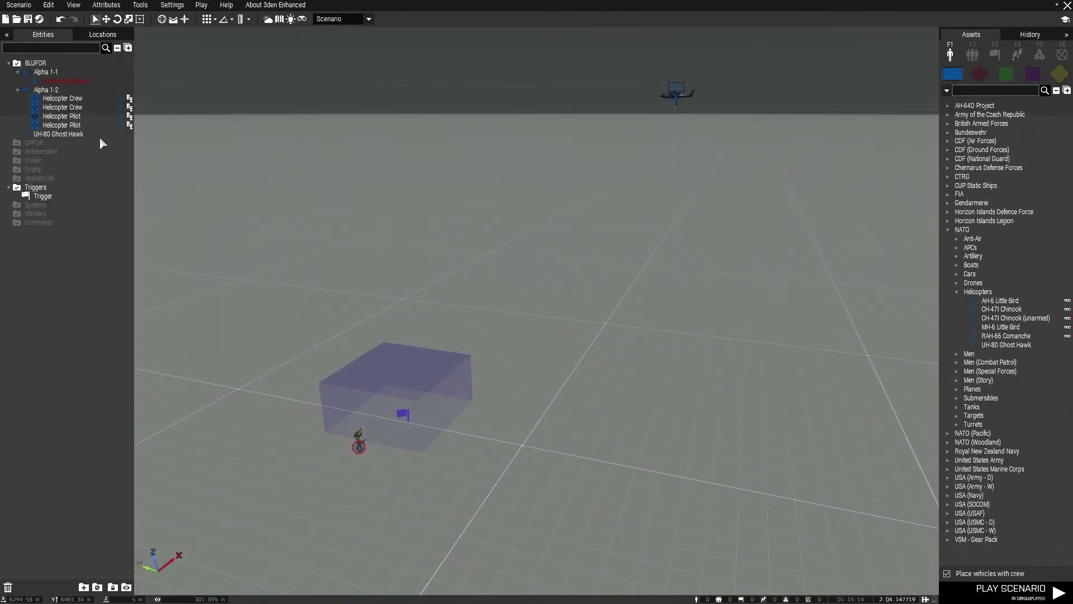
pyautogui.click(93, 132)
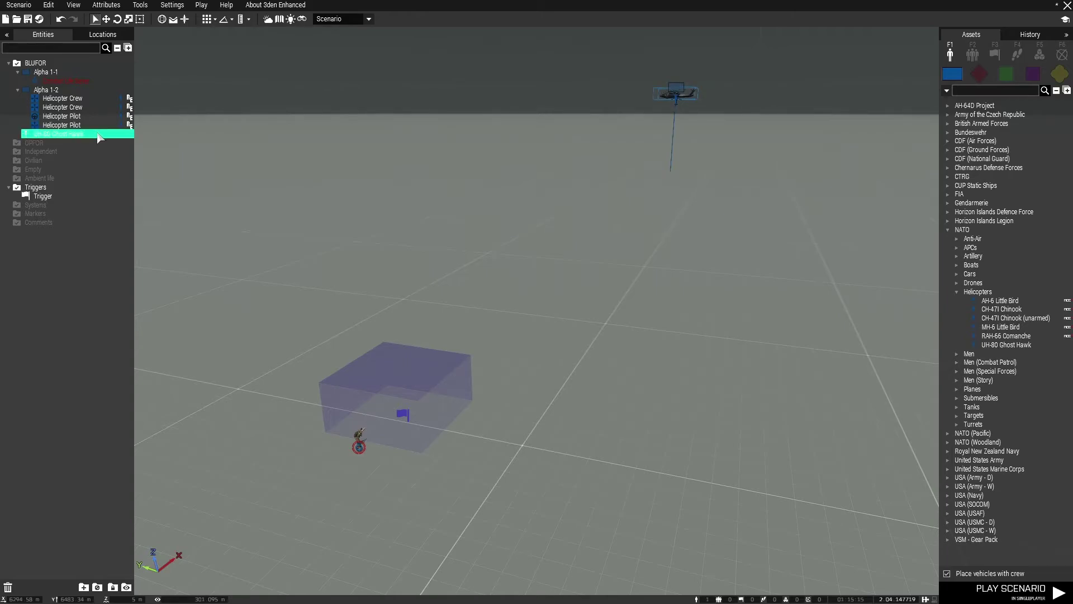
# Enter heli1 as the UH-80 Ghost Hawk's variable name and confirm.
pyautogui.doubleClick(98, 134)
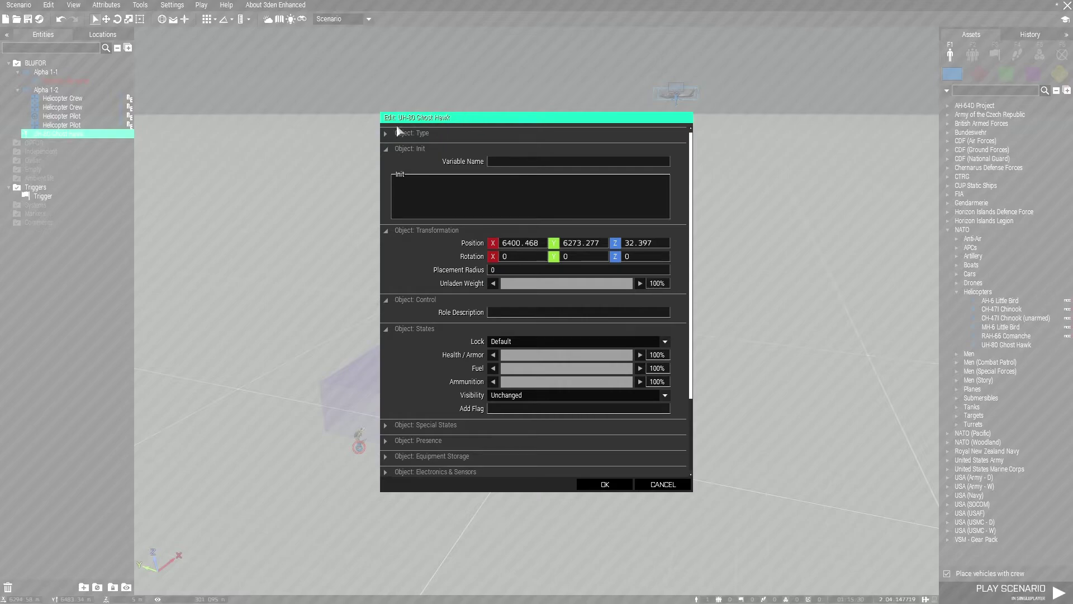
pyautogui.moveTo(530, 195)
pyautogui.click(515, 162)
pyautogui.write('heli1')
pyautogui.click(605, 483)
# Give the new trigger size 1, 1, 2 and Any Player (Present) activation.
pyautogui.moveTo(598, 461); pyautogui.dragTo(488, 315, button='right')
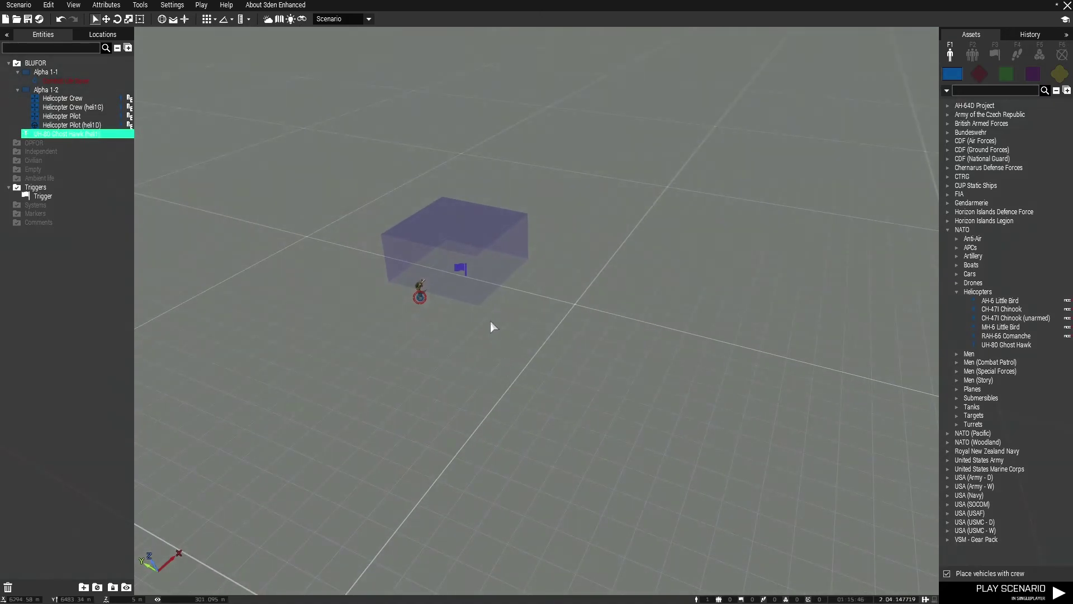
pyautogui.doubleClick(462, 270)
pyautogui.doubleClick(515, 216)
pyautogui.write('11')
pyautogui.doubleClick(641, 215)
pyautogui.write('2')
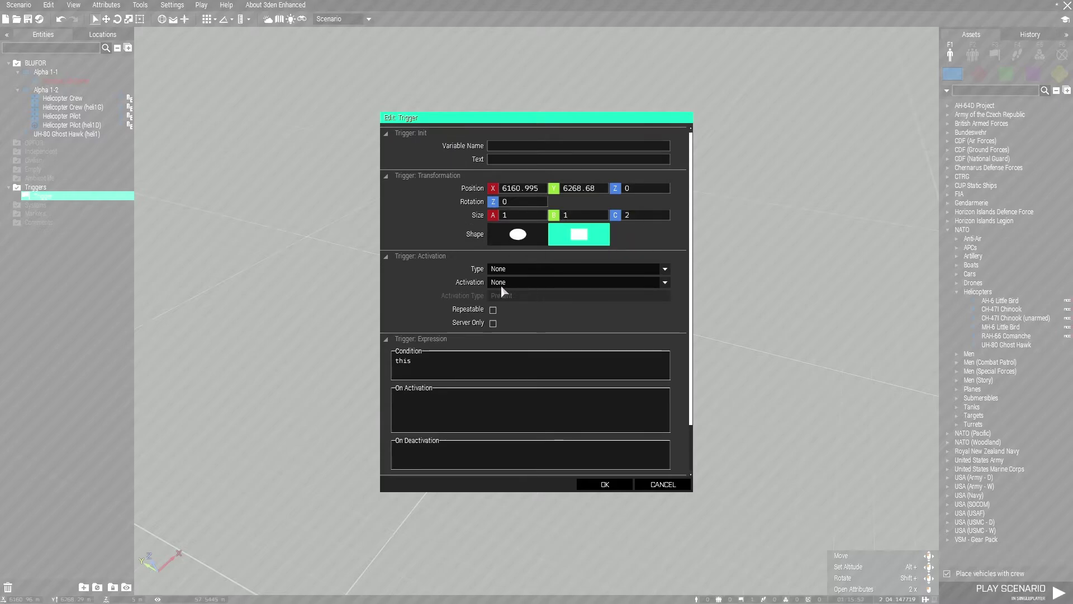
pyautogui.click(501, 282)
pyautogui.click(511, 303)
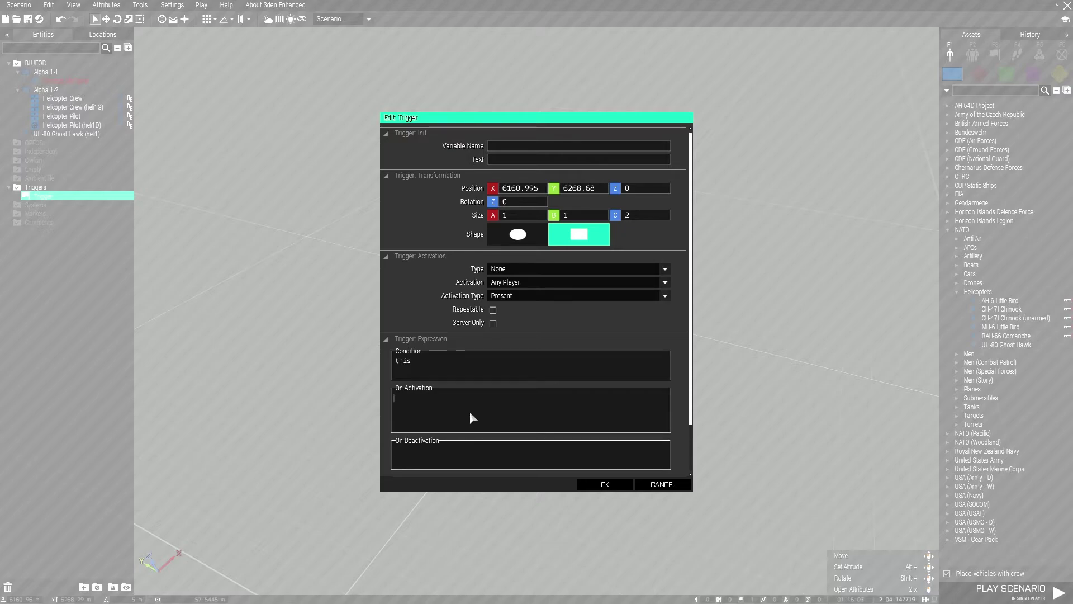
# Paste '{deleteVehicle _x} forEach crew heli1; deleteVehicle heli1;' into On Activation.
pyautogui.write('{deleteVehicle _x} forEach crew heli1; deleteVehicle heli1;')
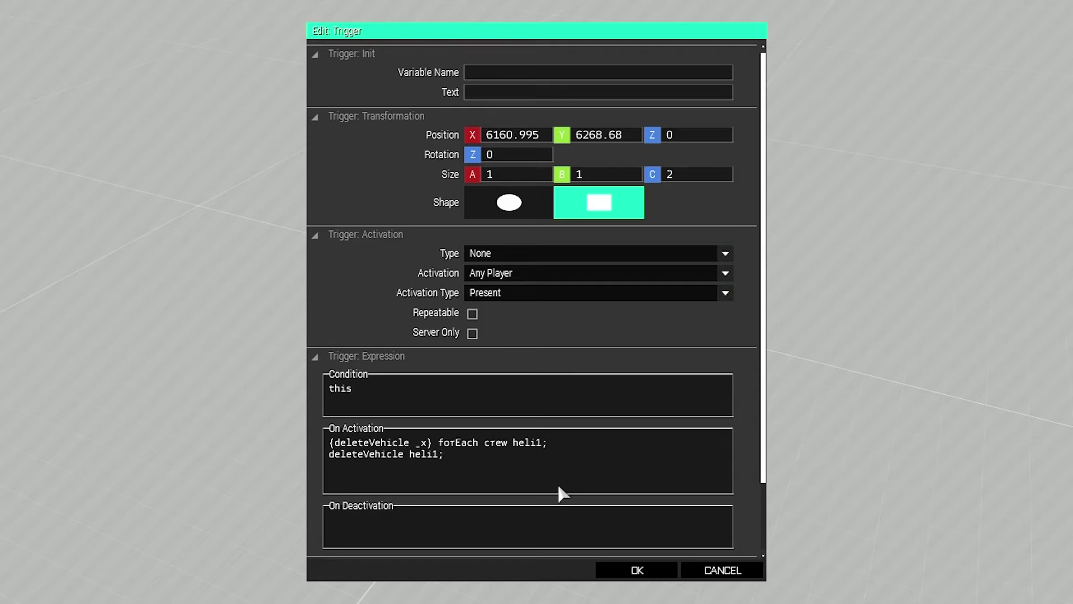
# Correct the helicopter name on line 2 of the activation script.
pyautogui.click(436, 454)
pyautogui.press('BackSpace')
pyautogui.write('A')
pyautogui.hotkey('ctrl', 'z')
pyautogui.press('Down')
pyautogui.press('BackSpace')
pyautogui.write('1')
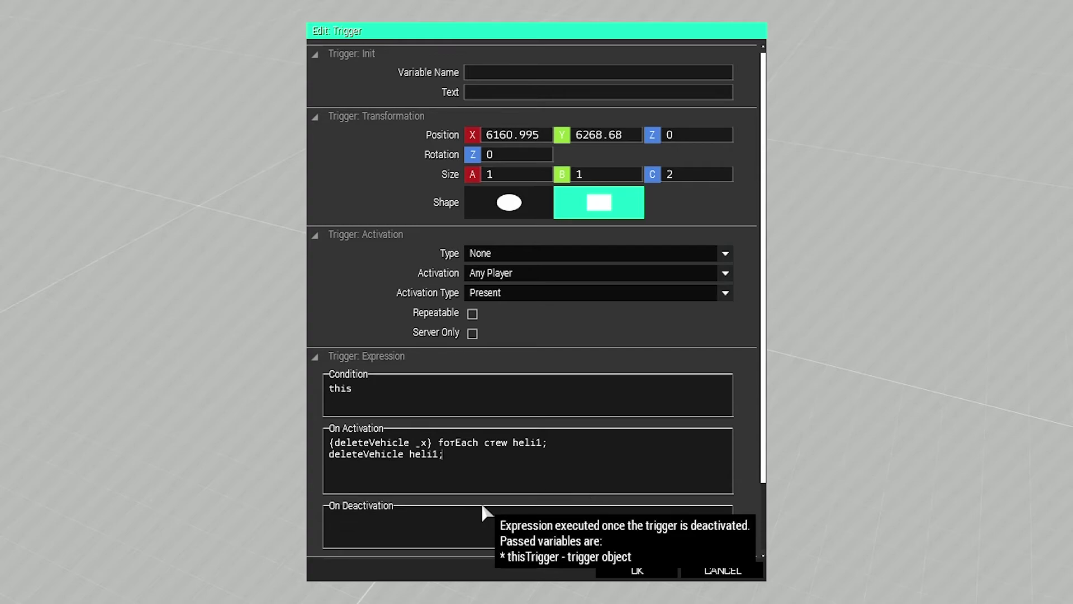
# Append a second copy of the deletion script, then select its two heli2 lines.
pyautogui.moveTo(444, 453); pyautogui.dragTo(329, 442)
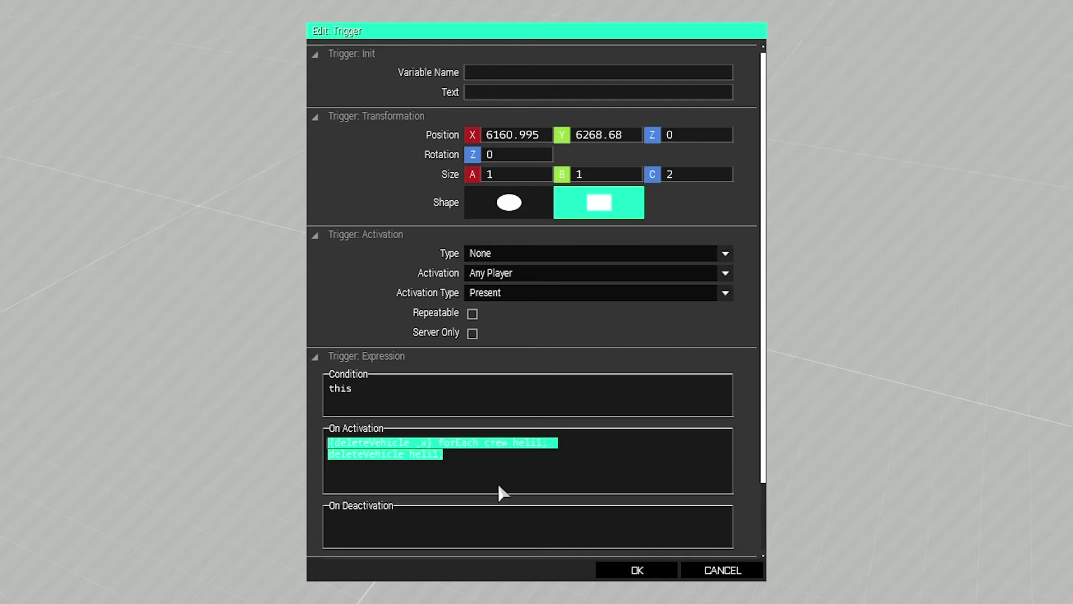
pyautogui.click(478, 462)
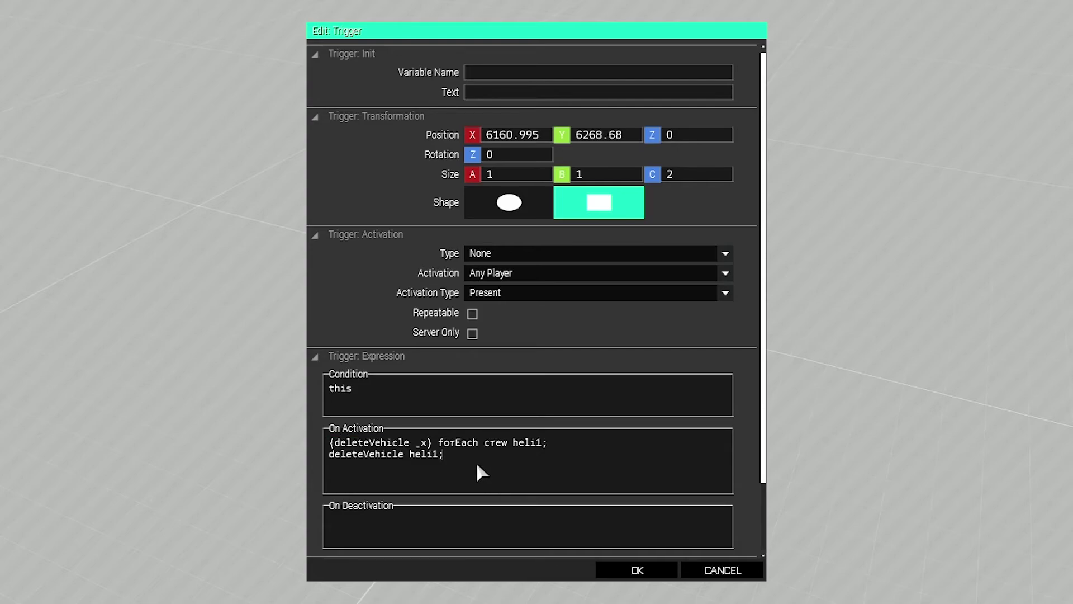
pyautogui.press('Return')
pyautogui.write('{deleteVehicle _x} forEach crew heli1; deleteVehicle heli1;')
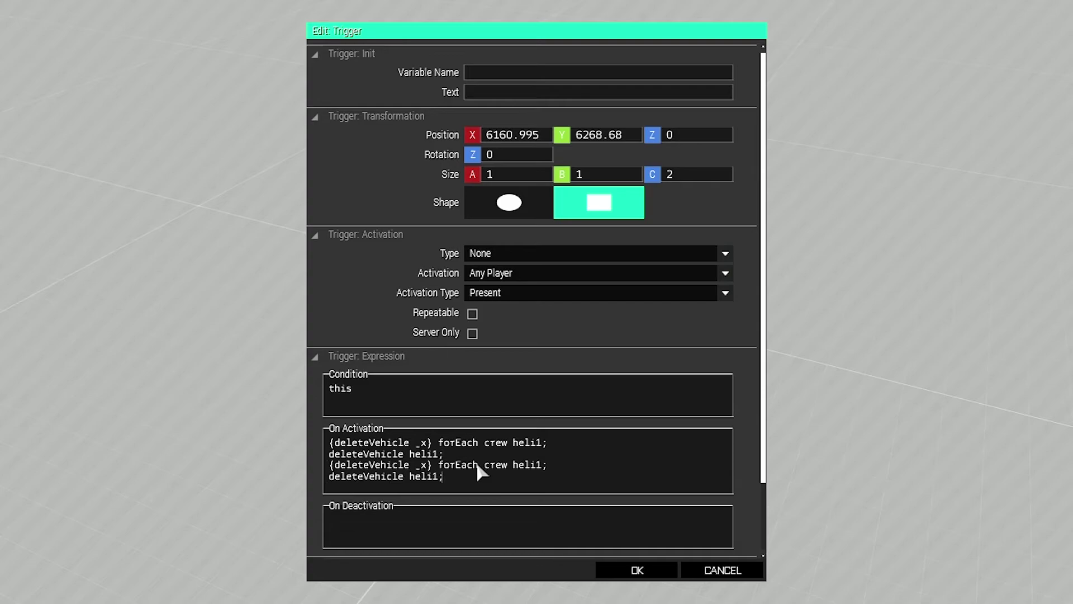
pyautogui.moveTo(440, 477); pyautogui.dragTo(432, 476)
pyautogui.write('2')
pyautogui.write('2')
pyautogui.moveTo(329, 464); pyautogui.dragTo(456, 481)
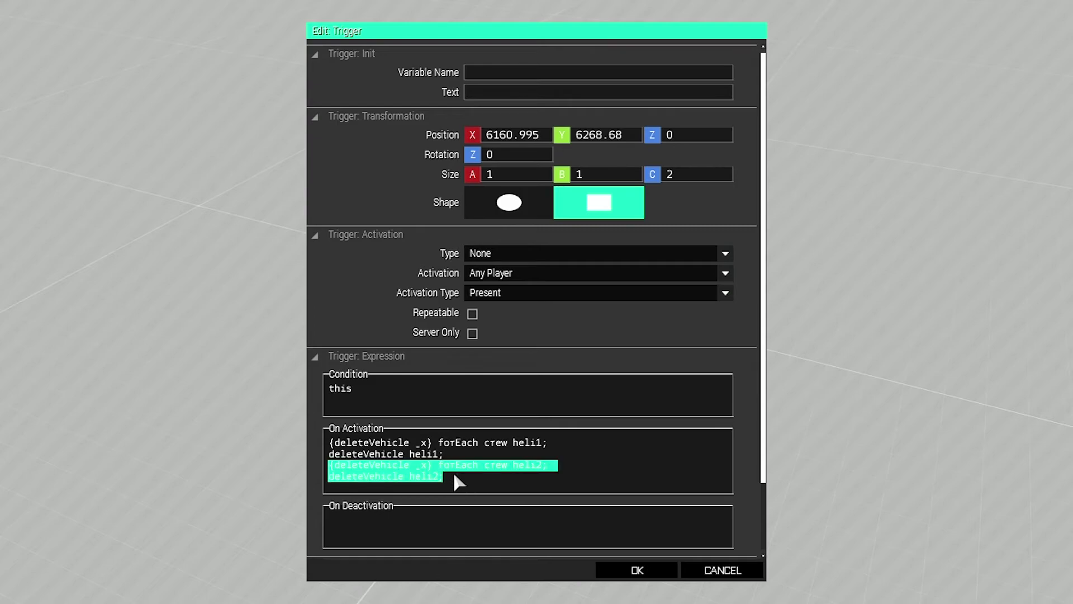
# Delete the selected heli2 lines from the On Activation code.
pyautogui.press('Delete')
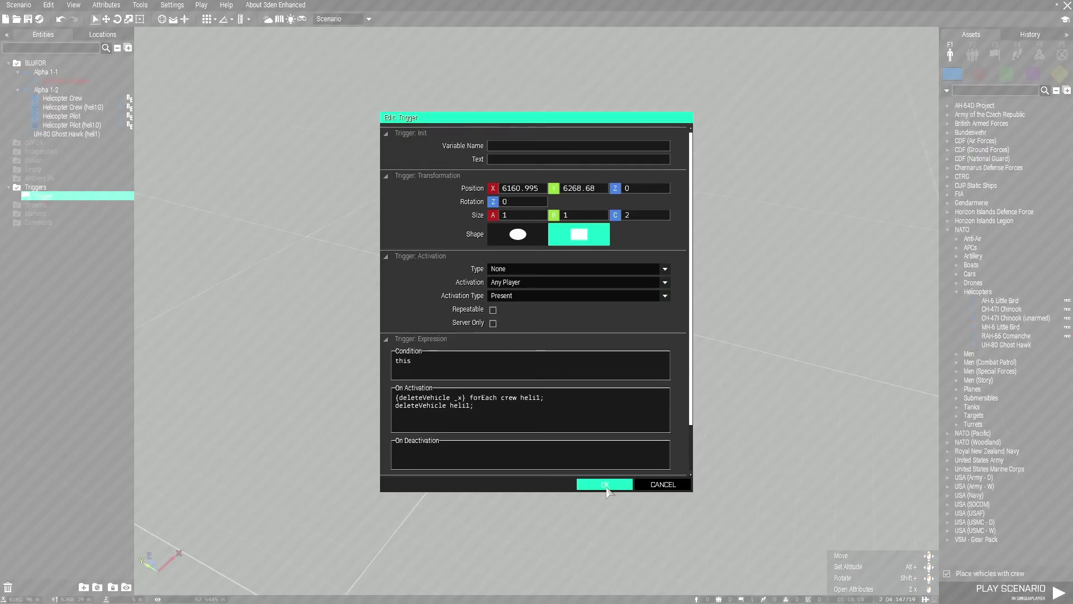
# Place a Road Cone from the Props assets inside the trigger area beside the soldier.
pyautogui.click(605, 484)
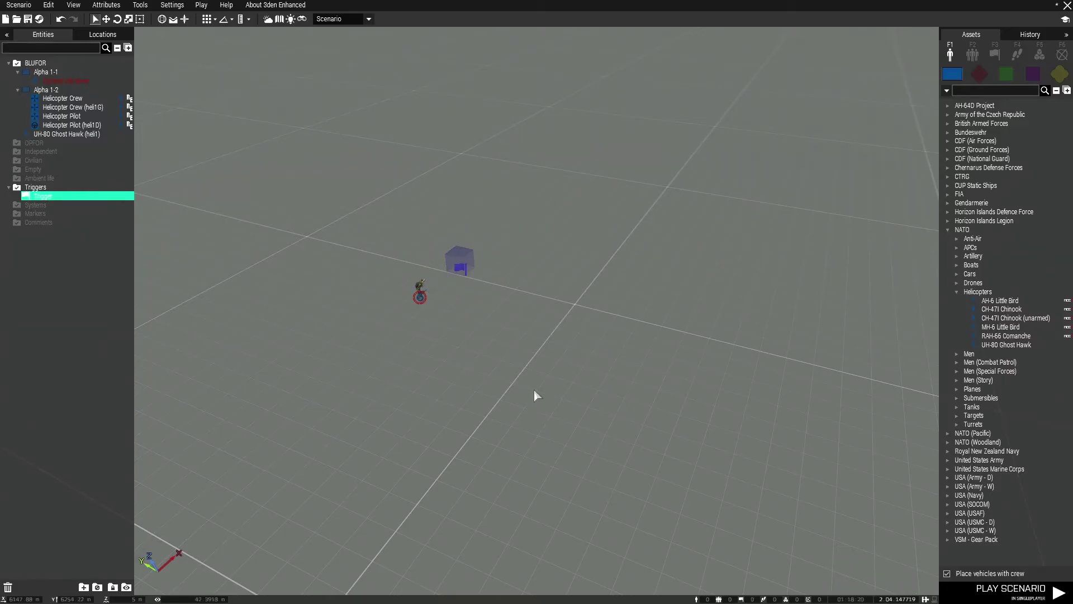
pyautogui.scroll(3, 594, 412)
pyautogui.click(1059, 74)
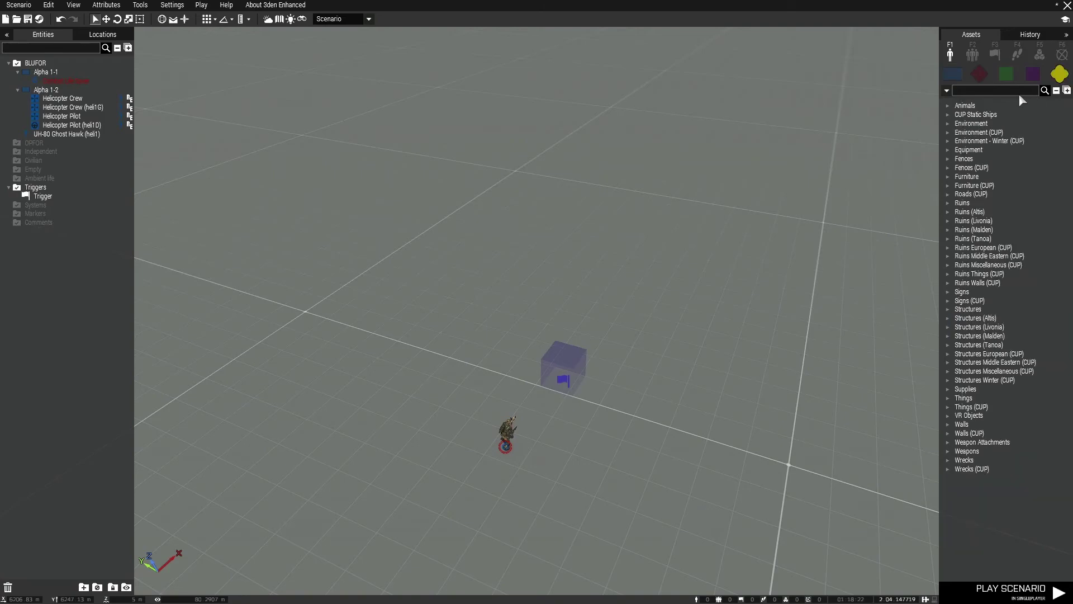
pyautogui.write('cone')
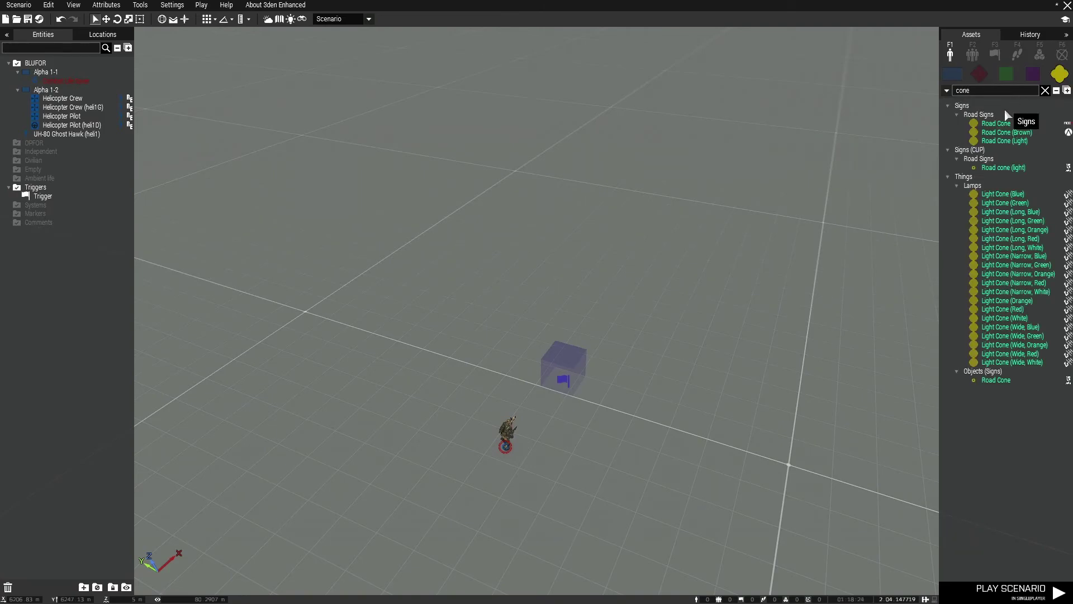
pyautogui.click(997, 123)
pyautogui.scroll(4, 537, 395)
pyautogui.click(479, 487)
pyautogui.moveTo(503, 369); pyautogui.dragTo(487, 360)
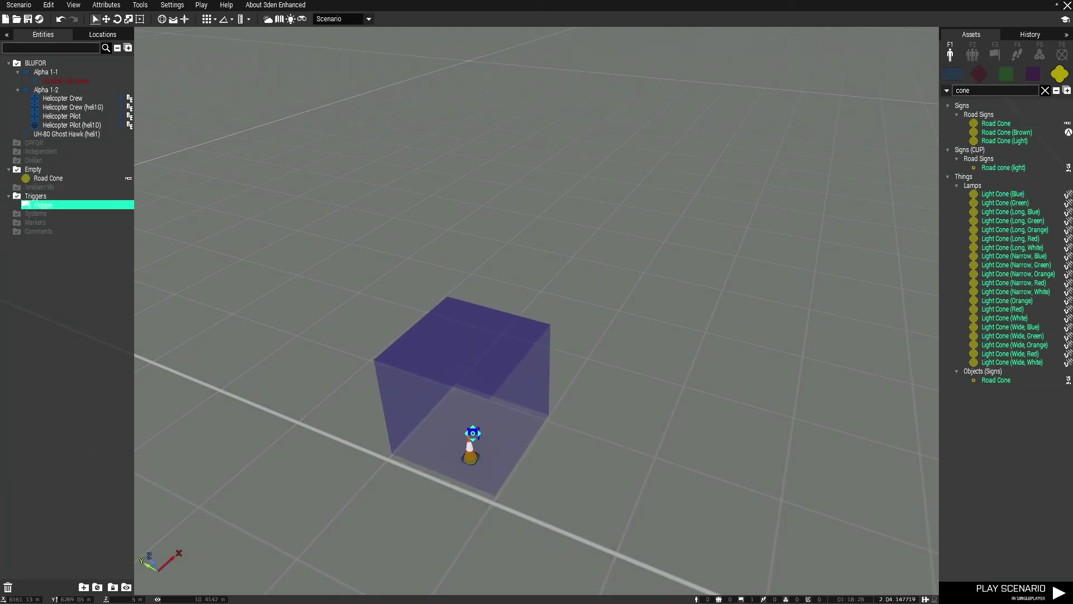
pyautogui.click(471, 440)
pyautogui.click(476, 462)
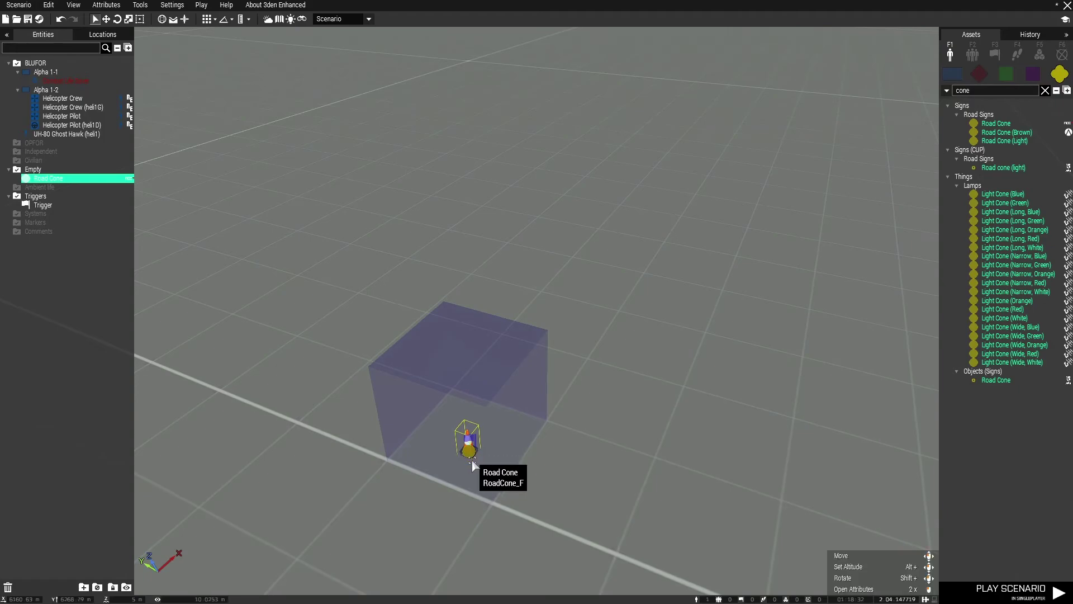
pyautogui.scroll(-5, 503, 479)
pyautogui.scroll(-4, 519, 487)
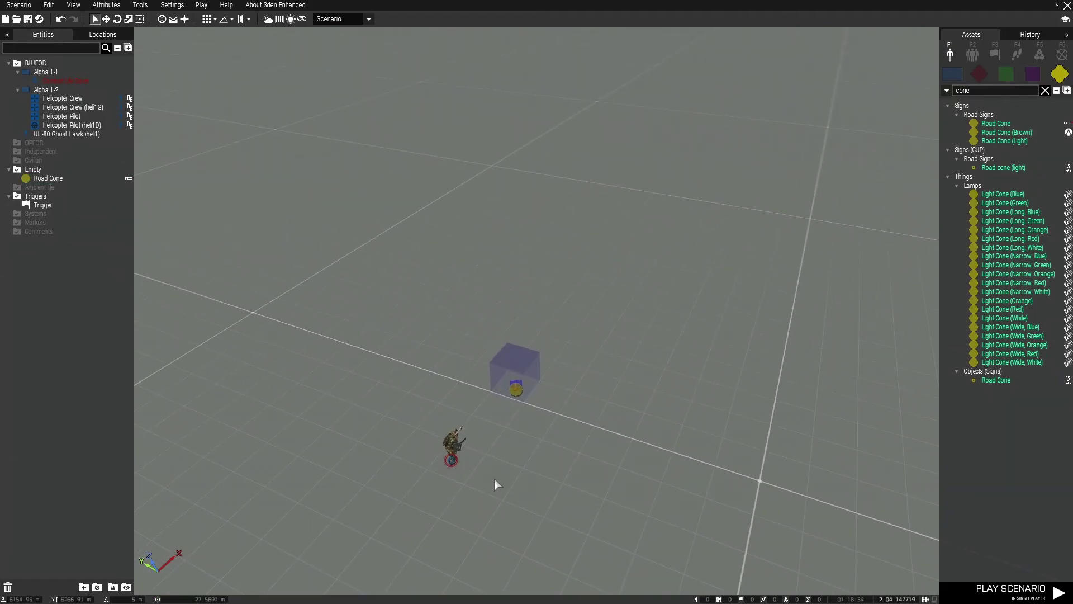
pyautogui.moveTo(537, 384)
pyautogui.mouseDown(button='right')
pyautogui.moveTo(578, 422)
pyautogui.moveTo(656, 240)
pyautogui.moveTo(634, 311)
pyautogui.moveTo(653, 247)
pyautogui.moveTo(595, 369)
pyautogui.mouseUp(button='right')
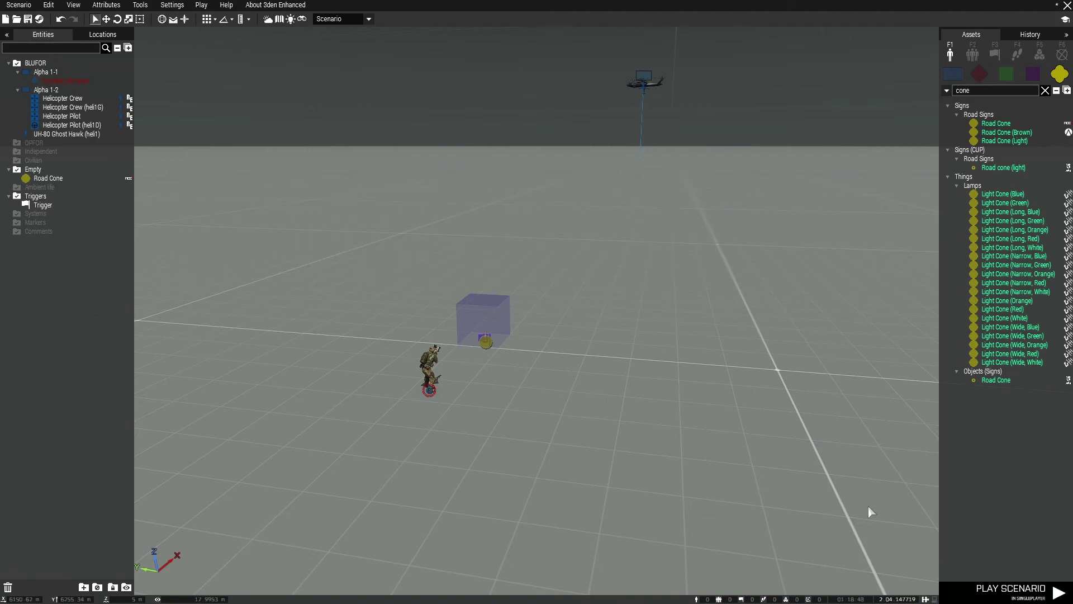
pyautogui.moveTo(809, 483); pyautogui.dragTo(808, 537, button='right')
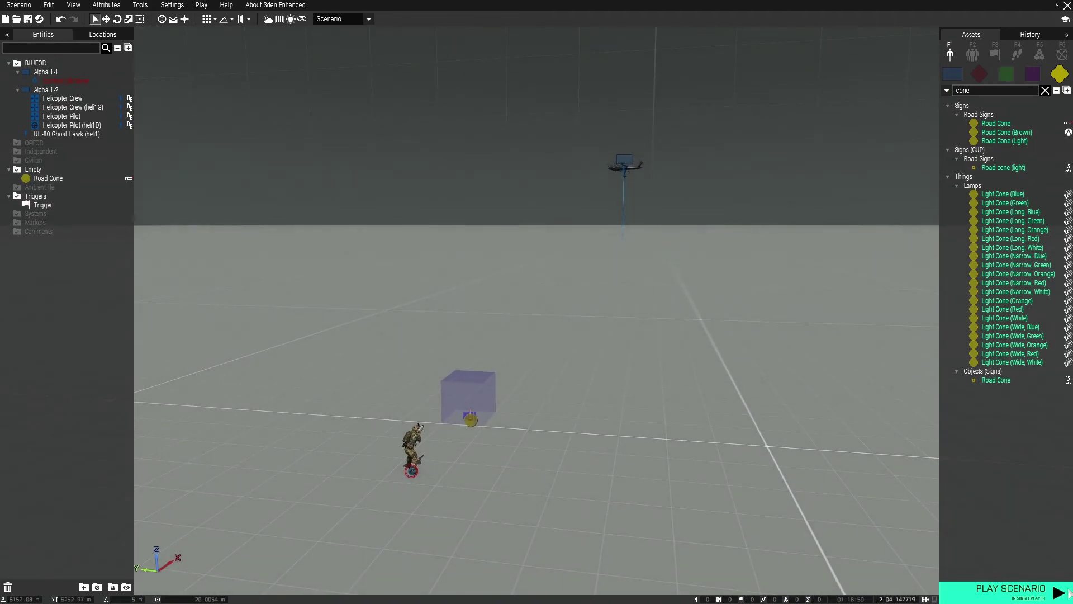
pyautogui.press('Return')
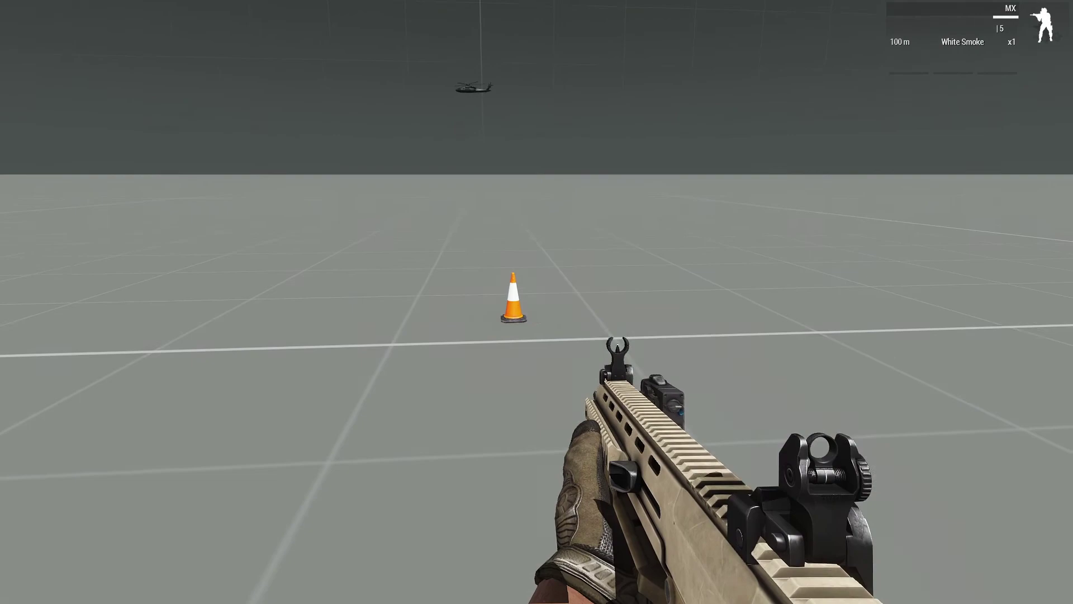
pyautogui.rightClick(537, 302)
pyautogui.rightClick(536, 302)
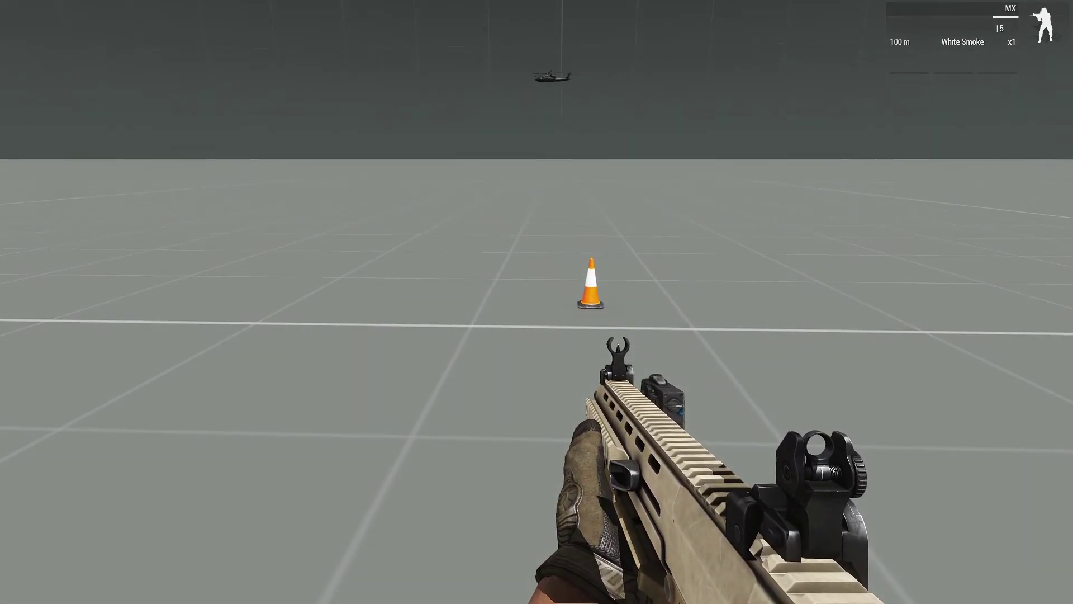
pyautogui.moveTo(538, 302); pyautogui.dragTo(537, 92)
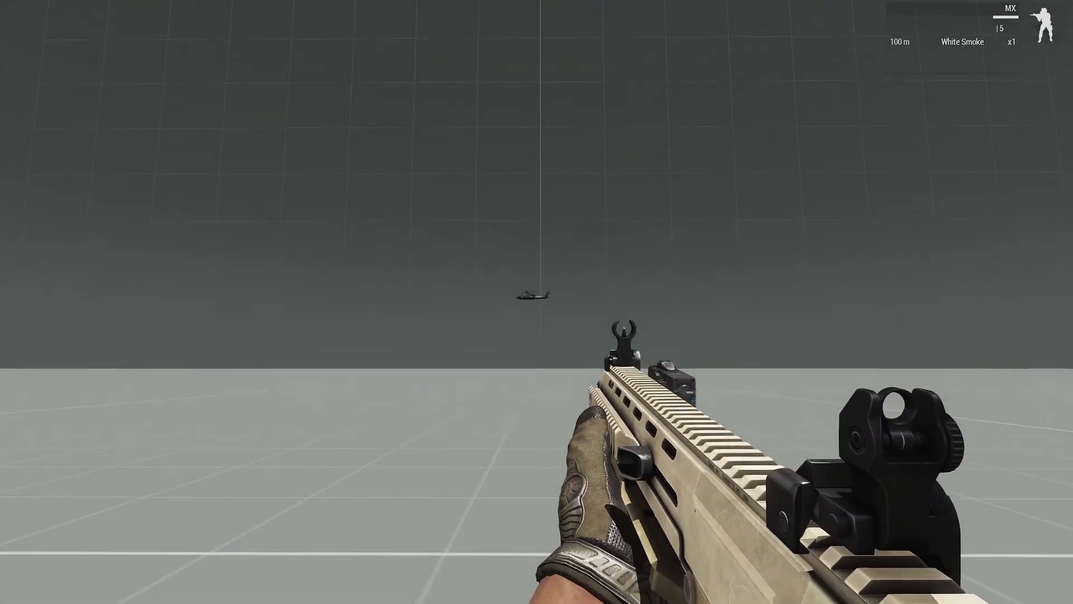
pyautogui.moveTo(536, 168); pyautogui.dragTo(537, 419)
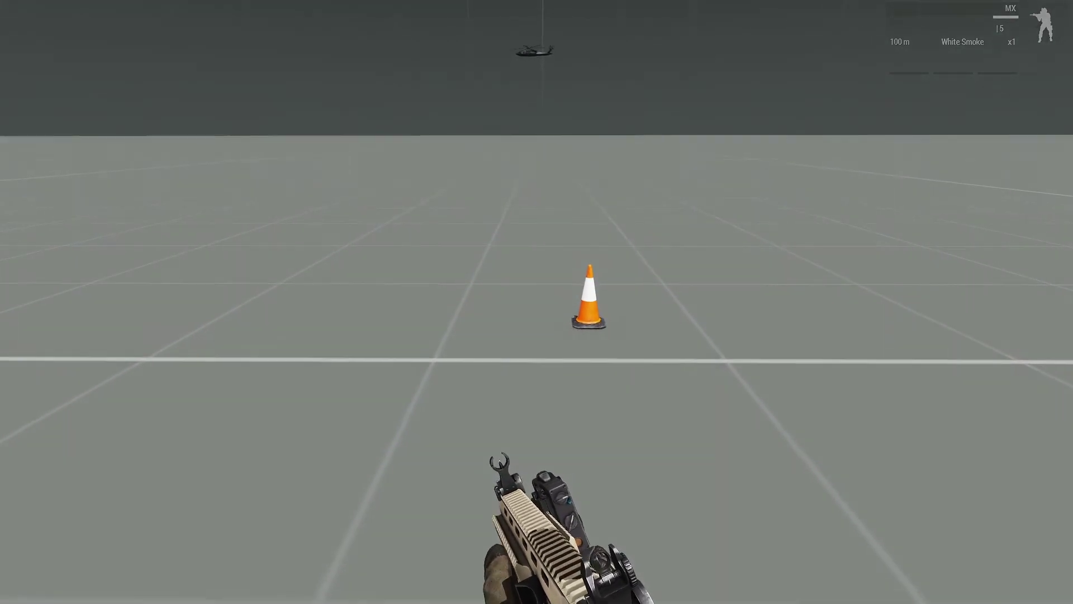
pyautogui.hotkey('ctrl', 'ctrl')
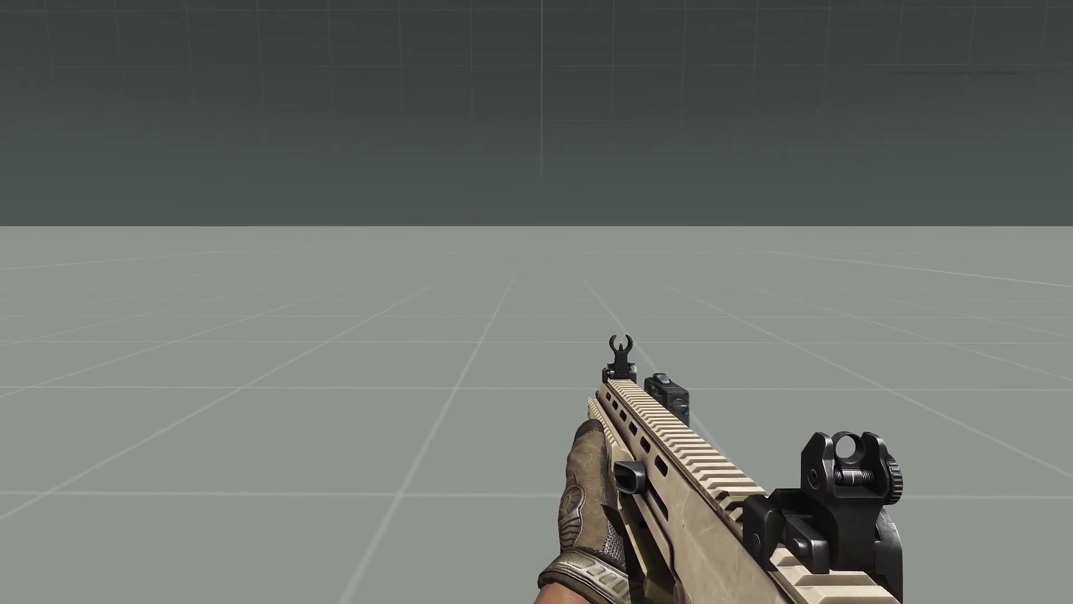
# Remove the forEach crew line from On Activation, leaving only deleteVehicle heli1.
pyautogui.press('Escape')
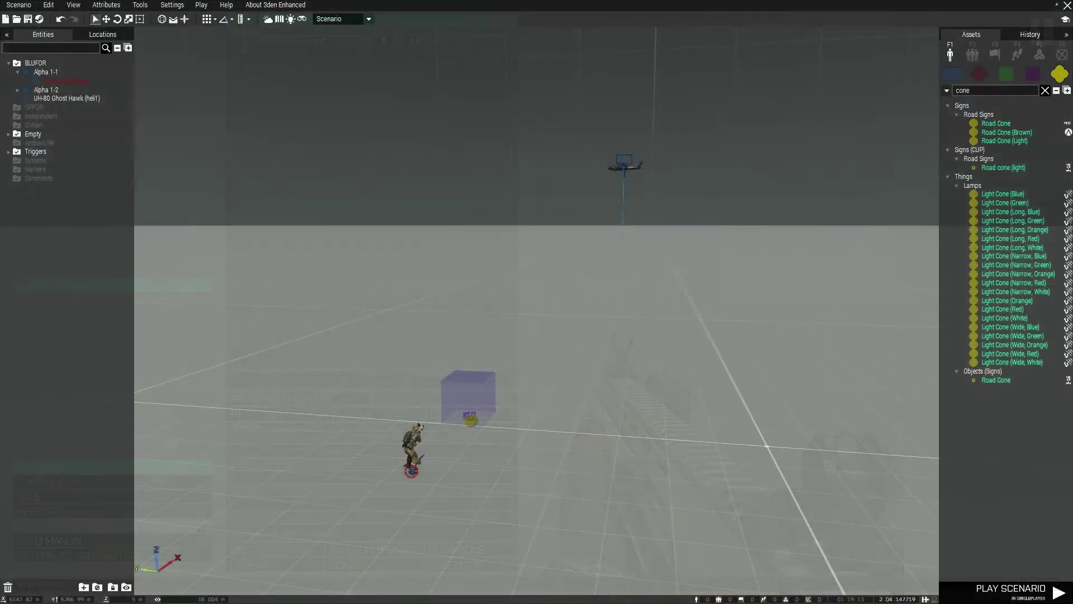
pyautogui.moveTo(577, 441); pyautogui.dragTo(515, 423, button='right')
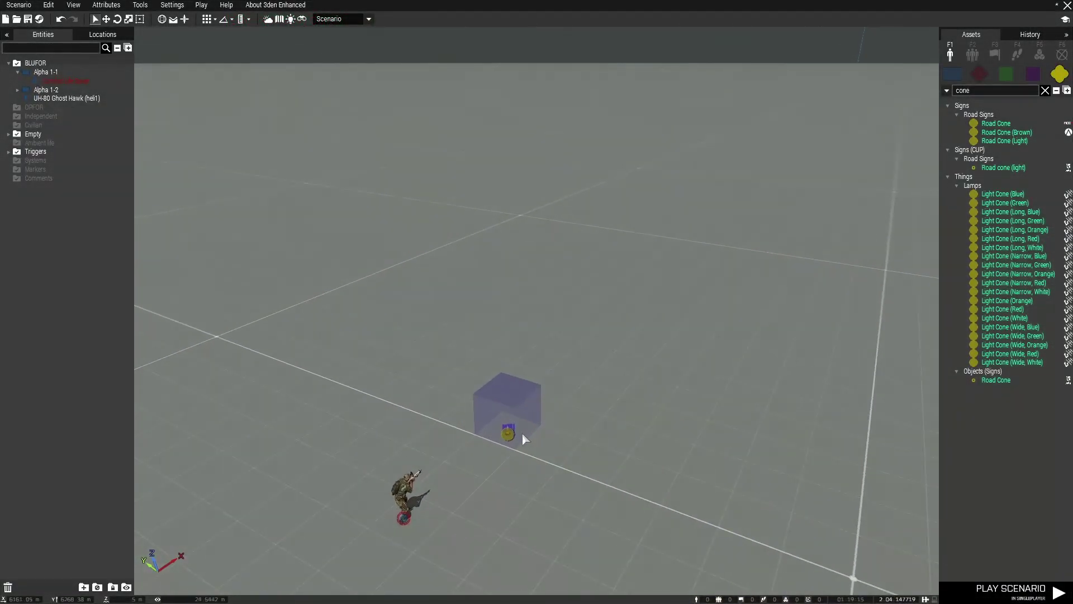
pyautogui.doubleClick(515, 423)
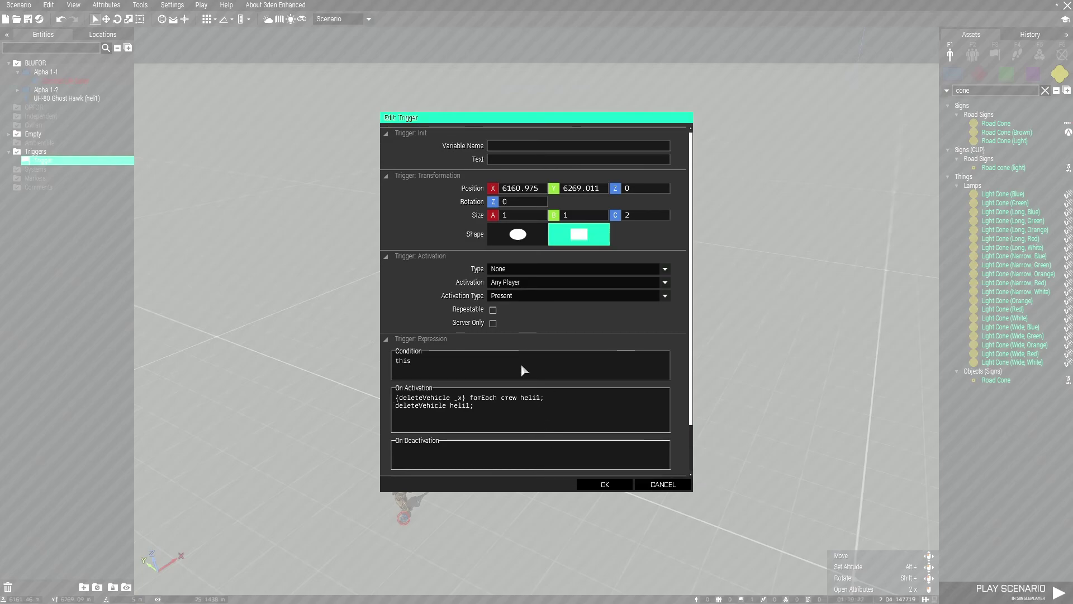
pyautogui.tripleClick(492, 396)
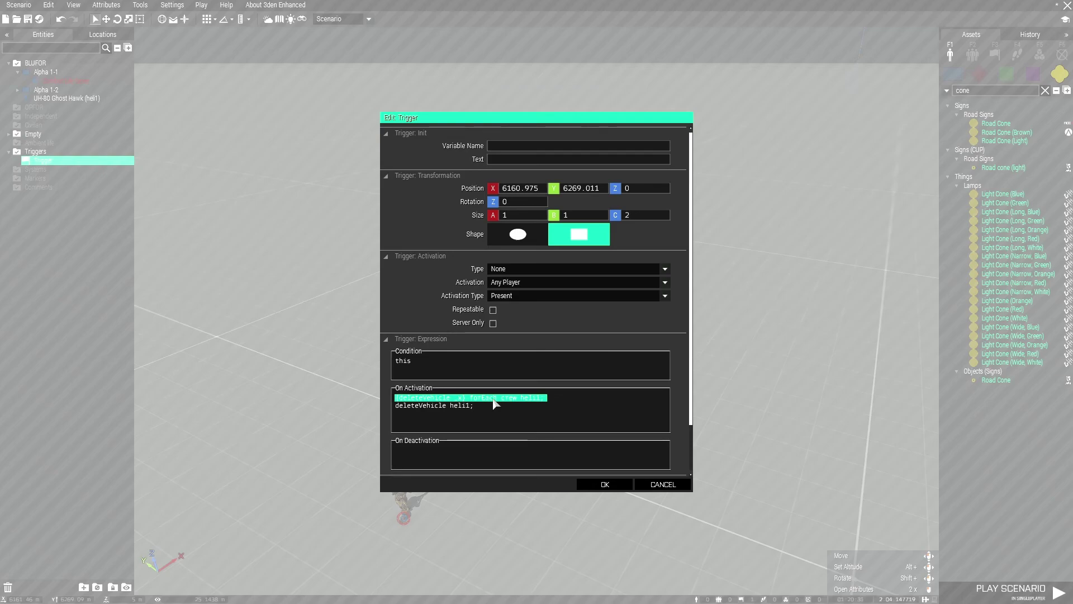
pyautogui.press('Delete')
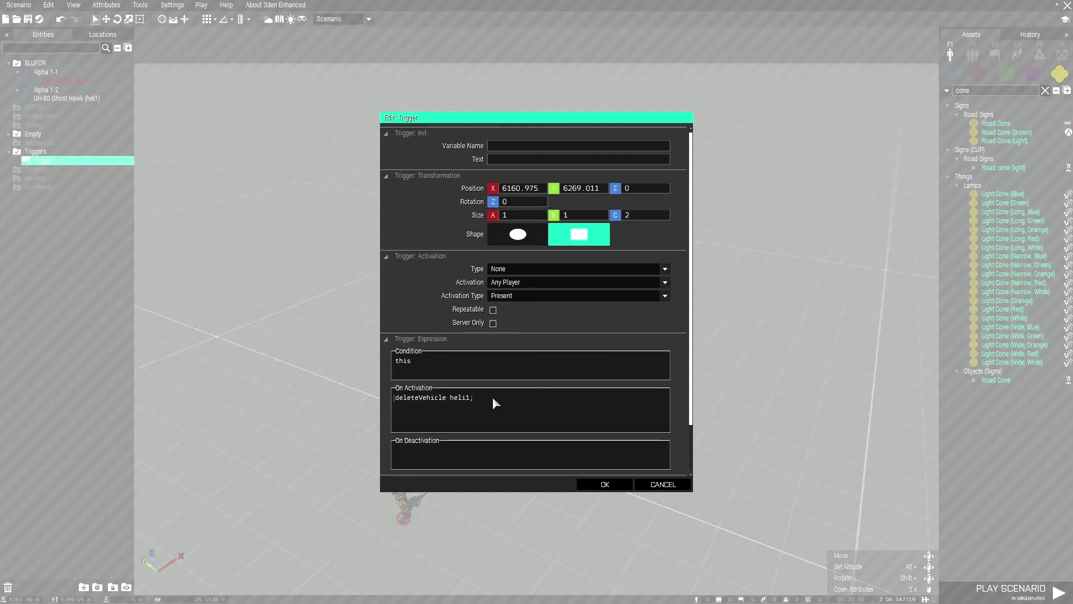
pyautogui.click(604, 485)
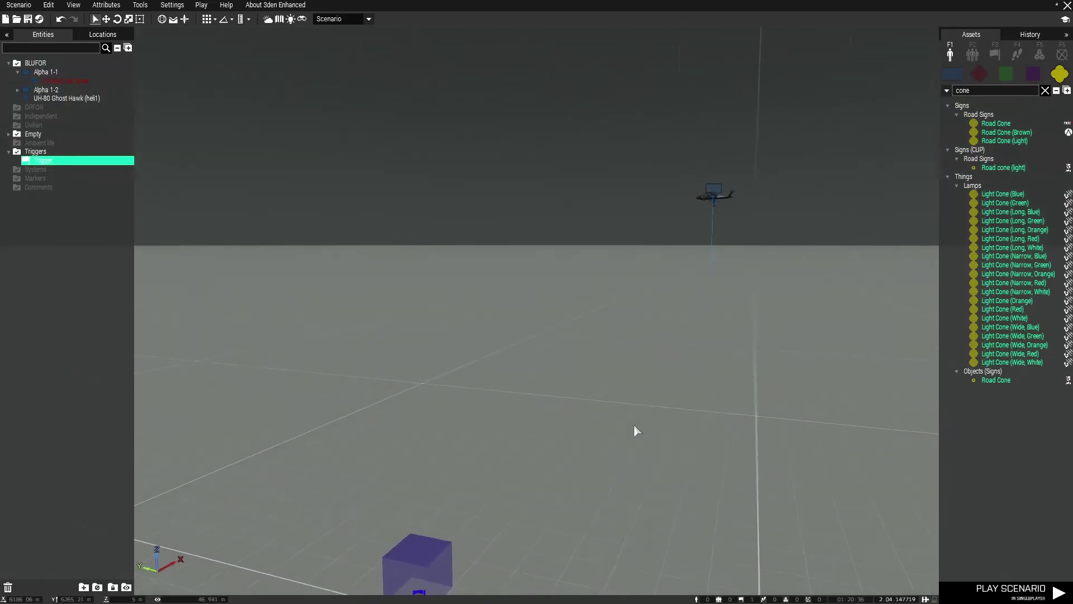
# Drag the UH-80 Ghost Hawk heli1 up to a higher altitude.
pyautogui.moveTo(608, 484); pyautogui.dragTo(680, 228, button='right')
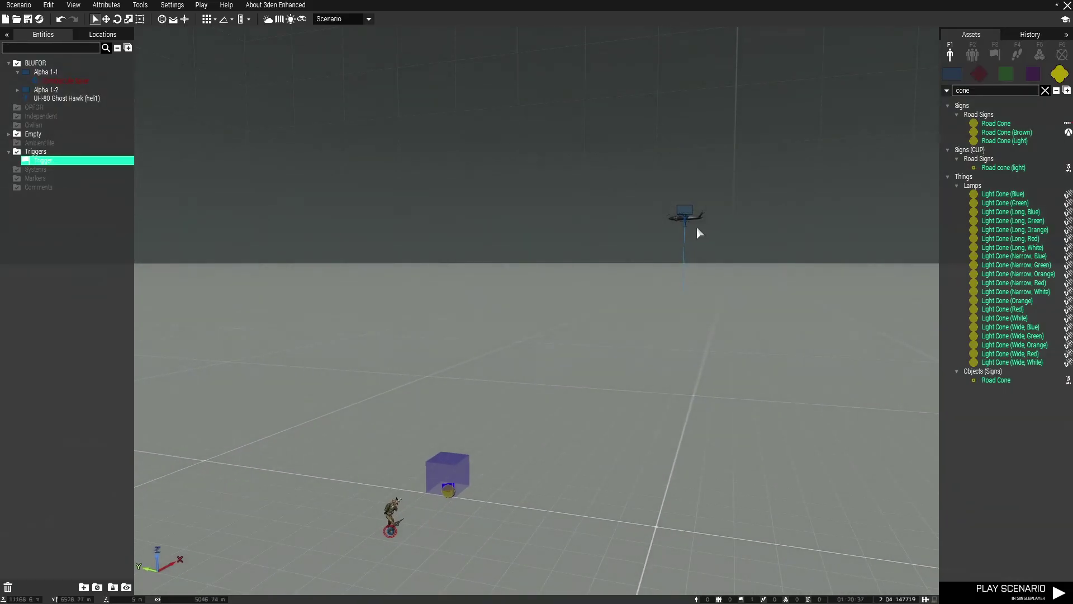
pyautogui.moveTo(681, 220); pyautogui.dragTo(688, 126)
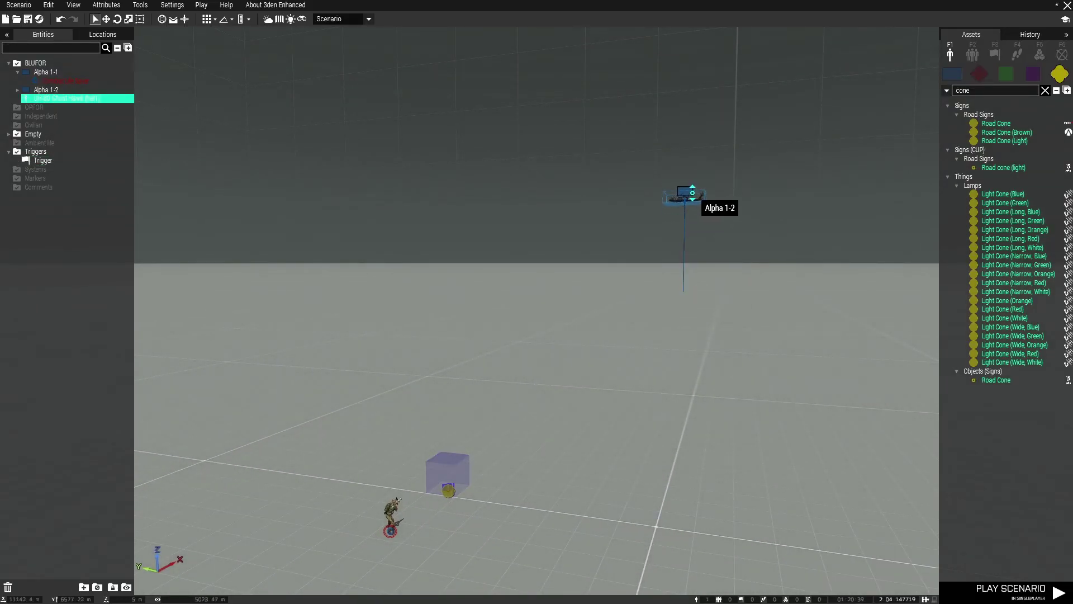
pyautogui.click(690, 242)
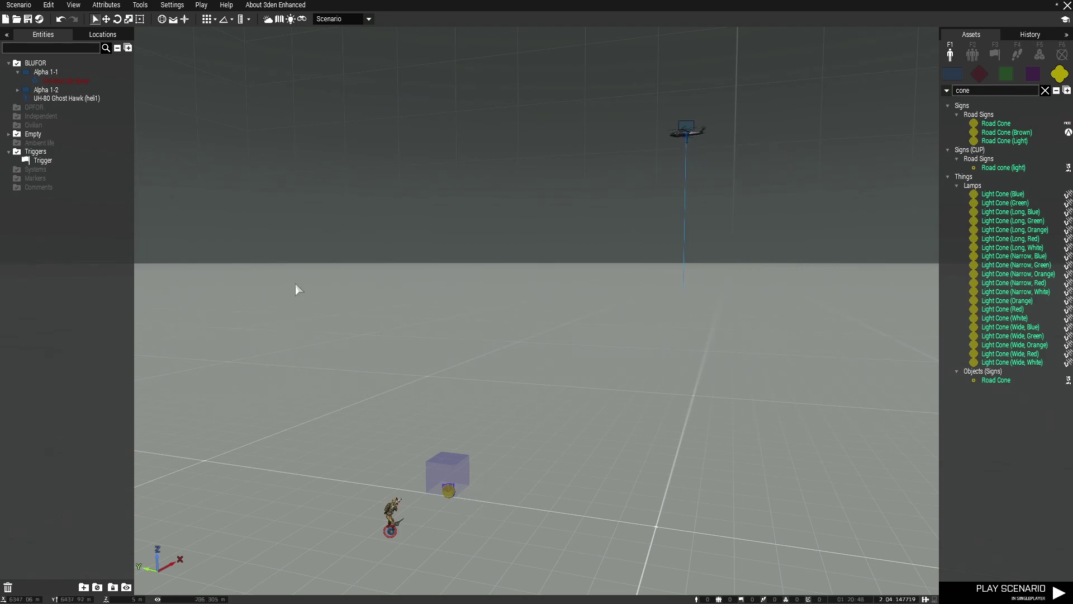
# Reopen the trigger's attributes and confirm its deleteVehicle heli1 code unchanged.
pyautogui.moveTo(393, 326); pyautogui.dragTo(477, 417, button='right')
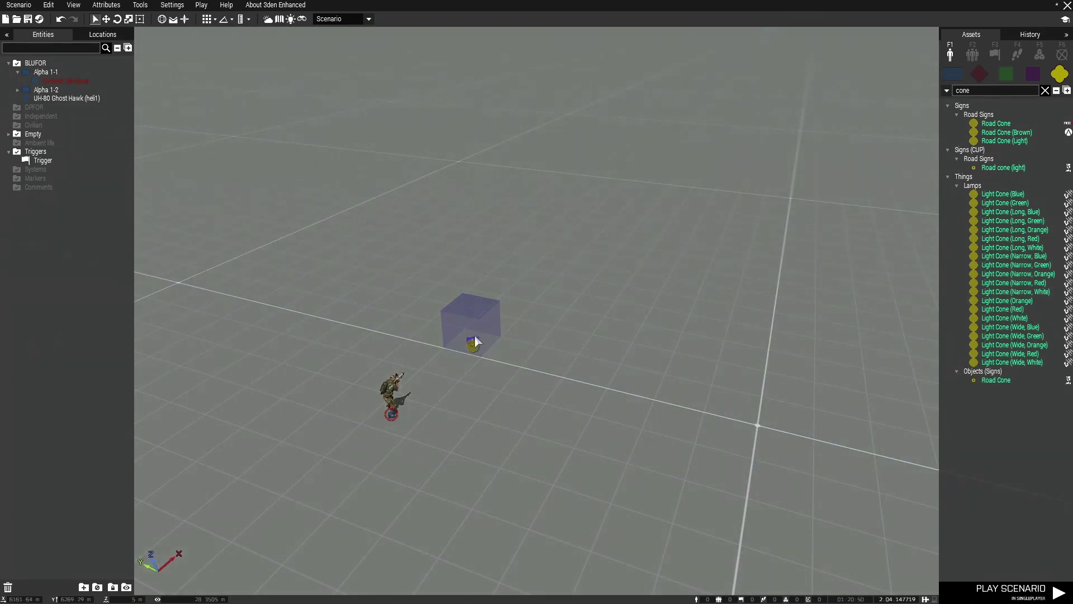
pyautogui.click(51, 160)
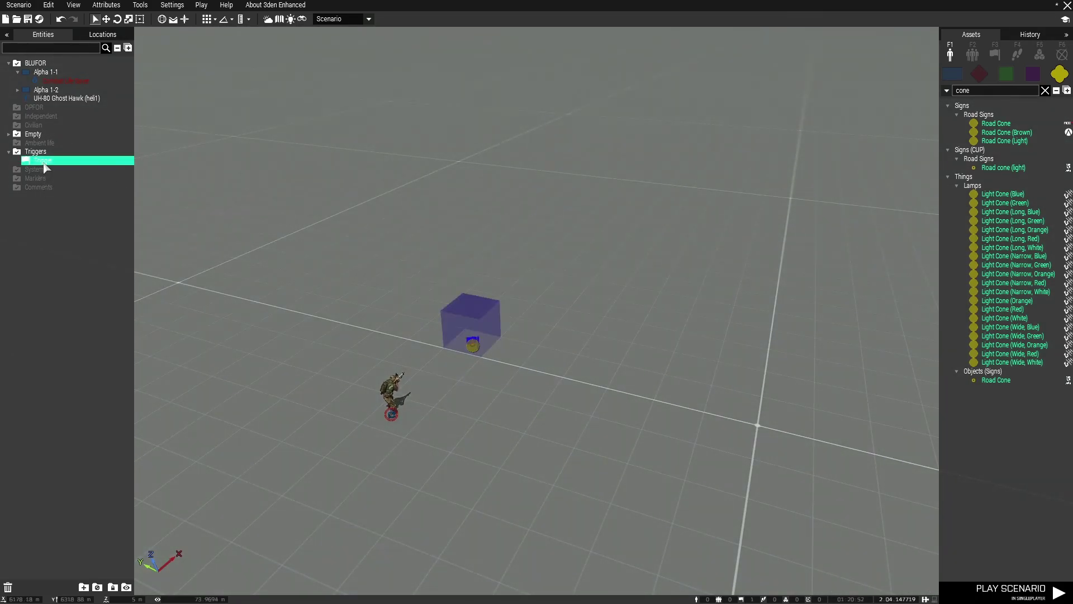
pyautogui.doubleClick(50, 161)
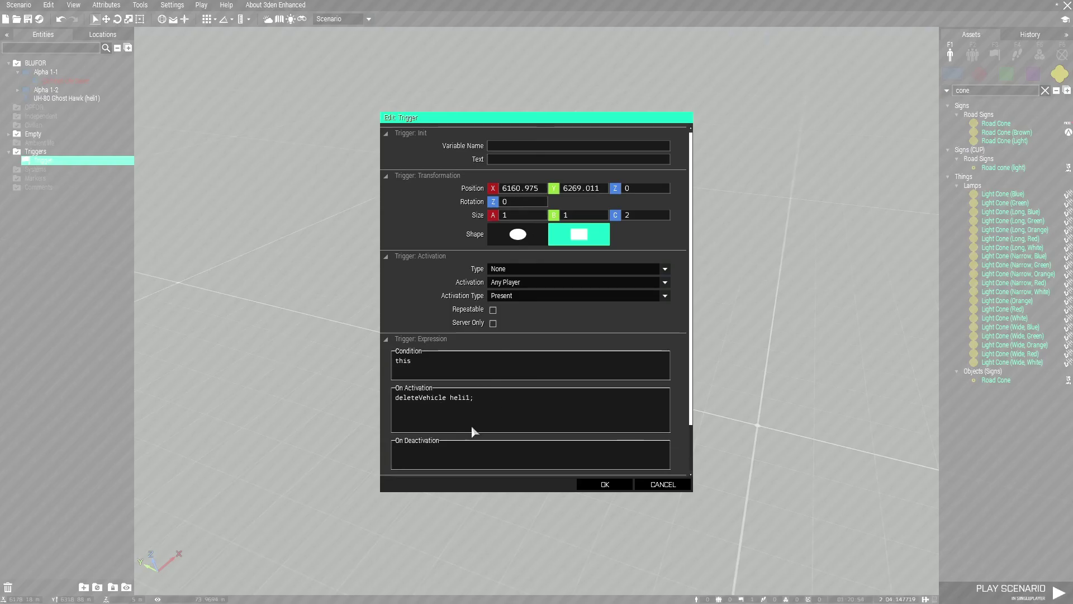
pyautogui.click(603, 484)
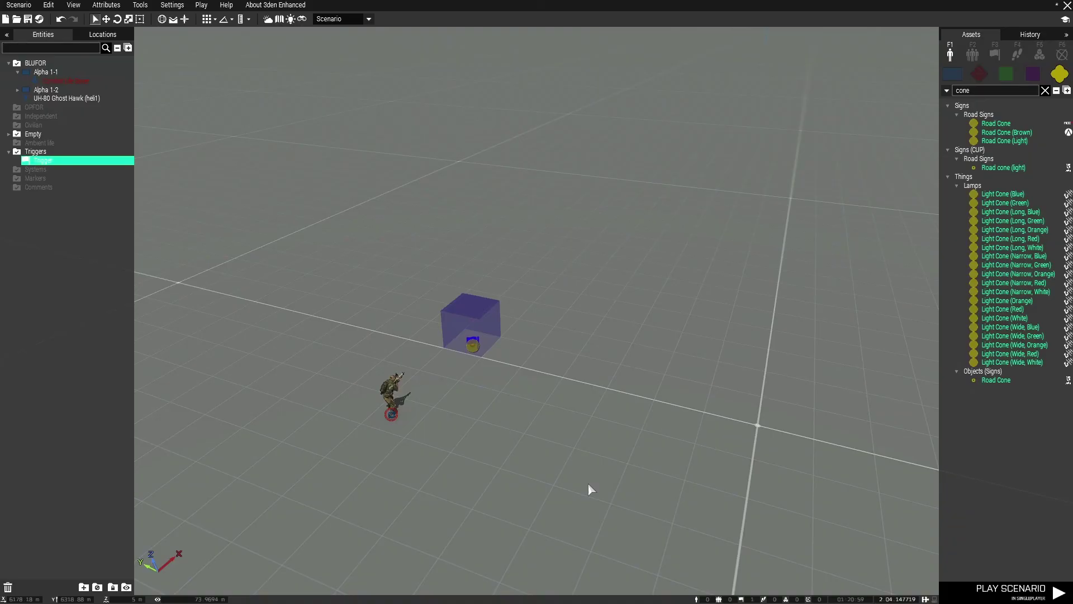
# Start a singleplayer playtest with Play Scenario.
pyautogui.click(1015, 590)
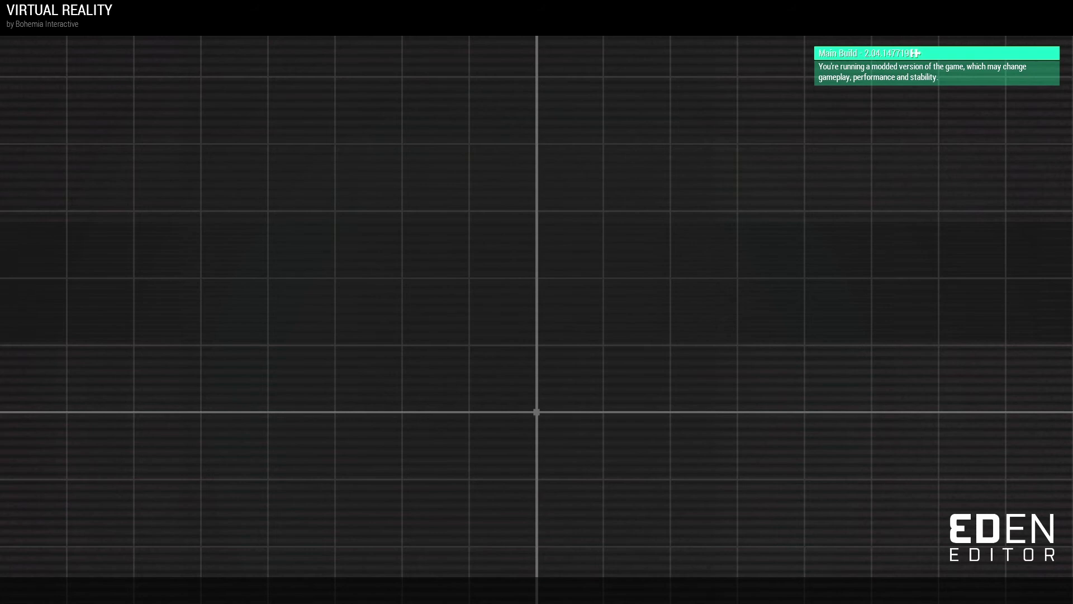